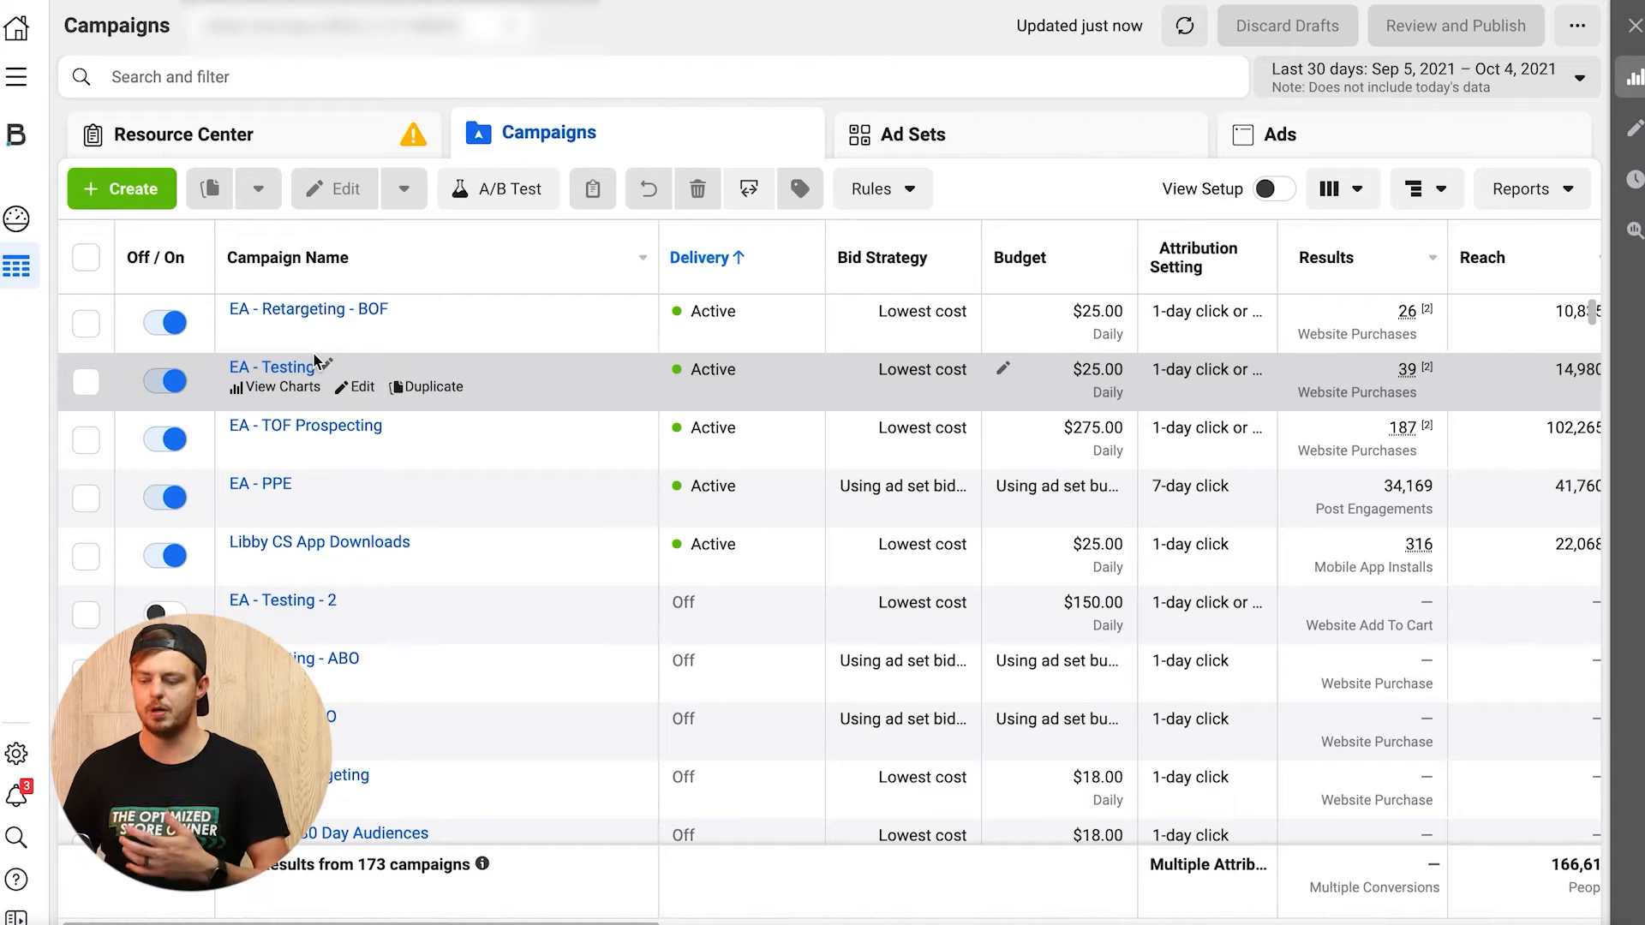
# Step: Create a new campaign with the Conversions objective and name it EA - TOF
pyautogui.click(167, 195)
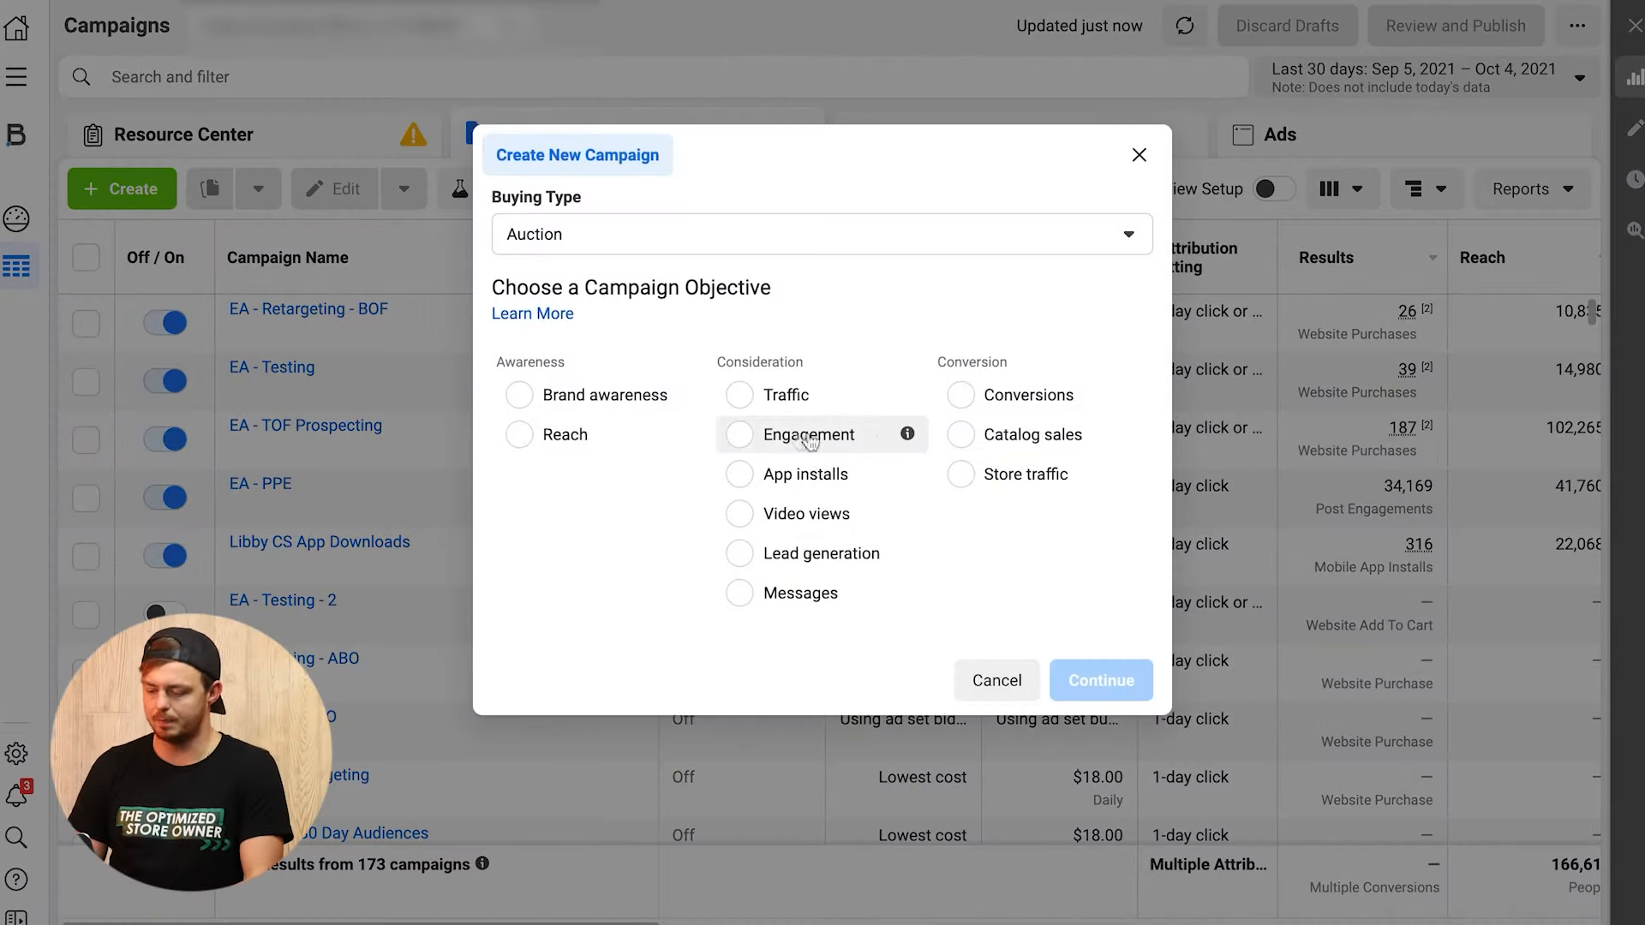
pyautogui.click(962, 396)
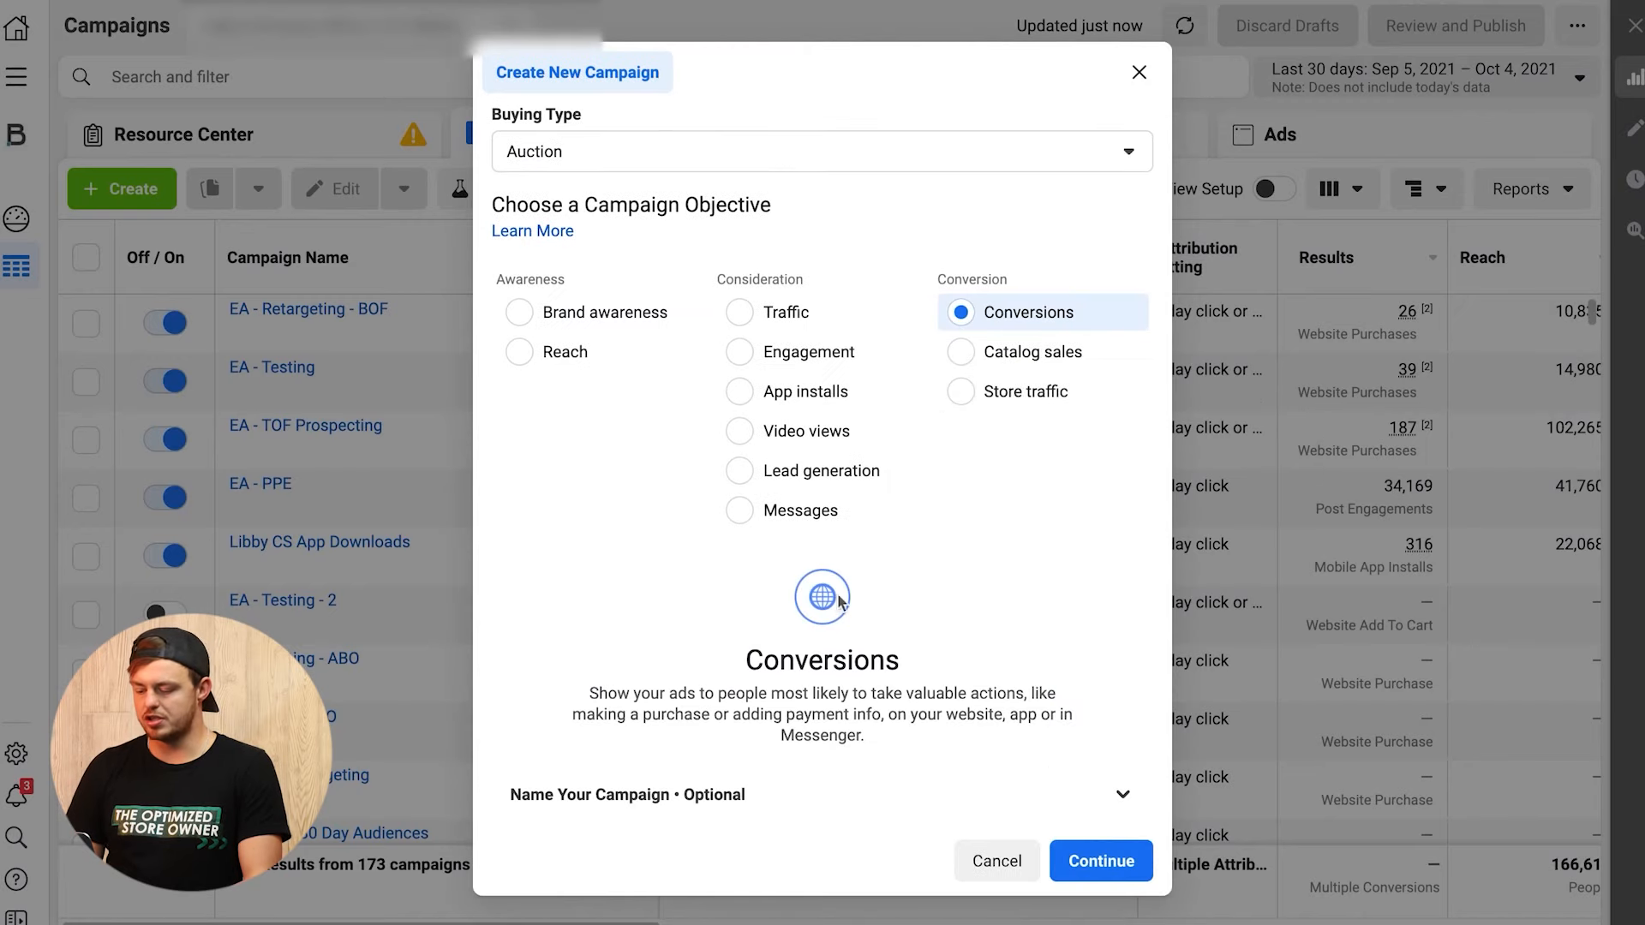
pyautogui.click(1121, 793)
pyautogui.scroll(-4, 1062, 712)
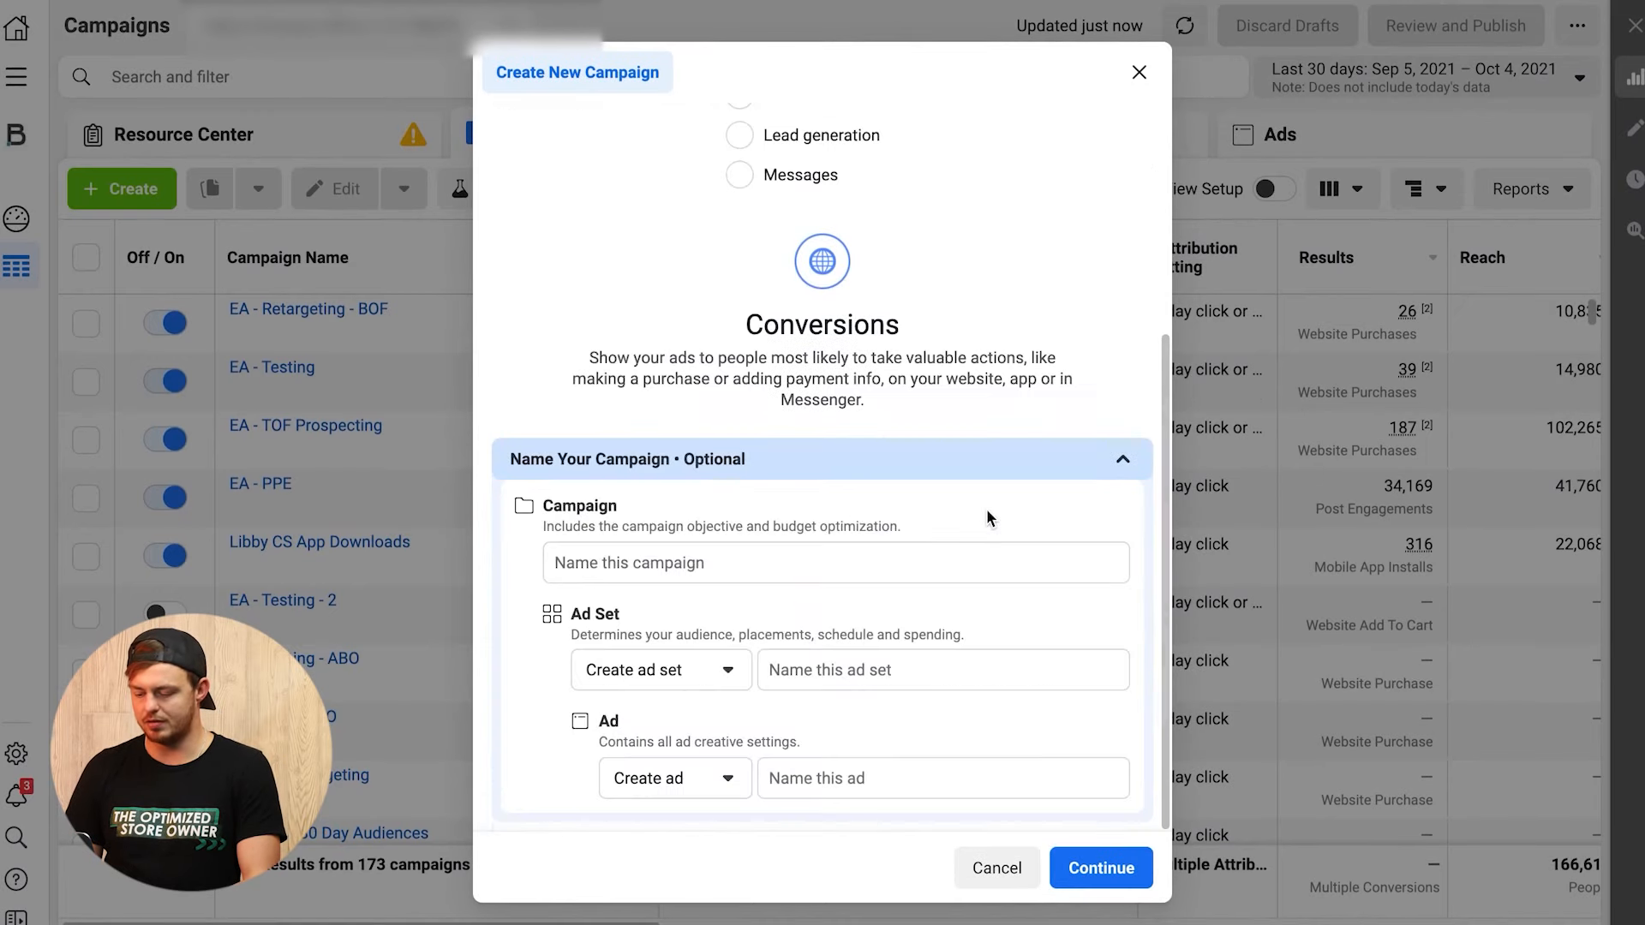
pyautogui.click(655, 557)
pyautogui.write('EA - TOF')
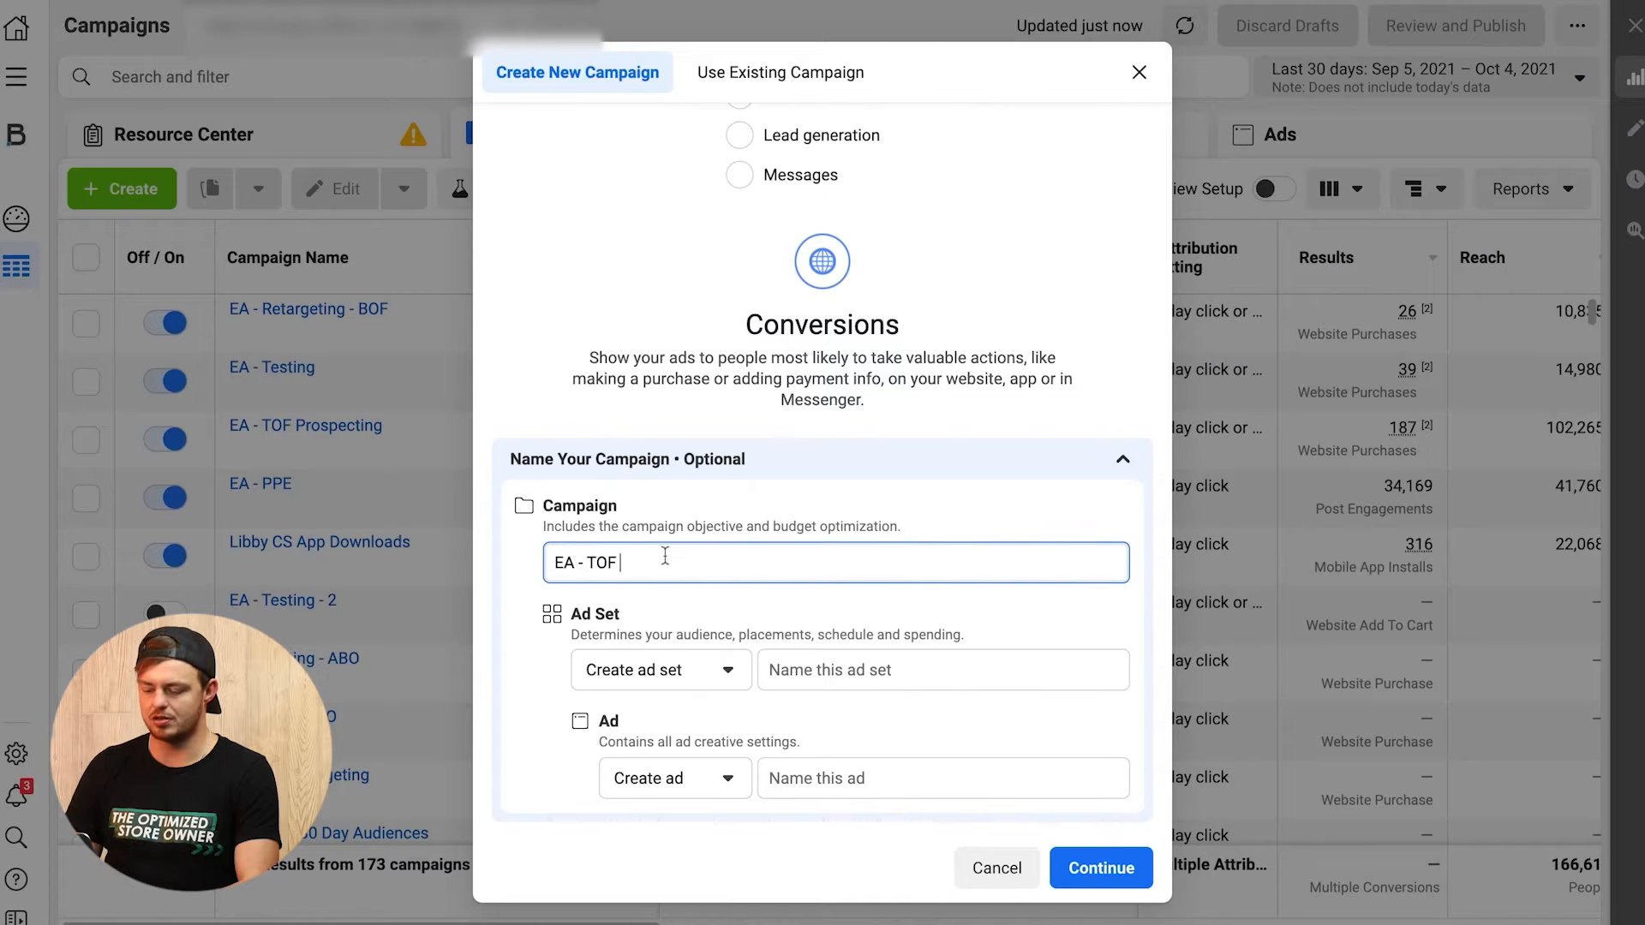
# Step: Name the ad set BROAD and the ad DYNAMIC NEW ARRIVALS, and continue to the campaign draft
pyautogui.click(827, 663)
pyautogui.write('BROAD')
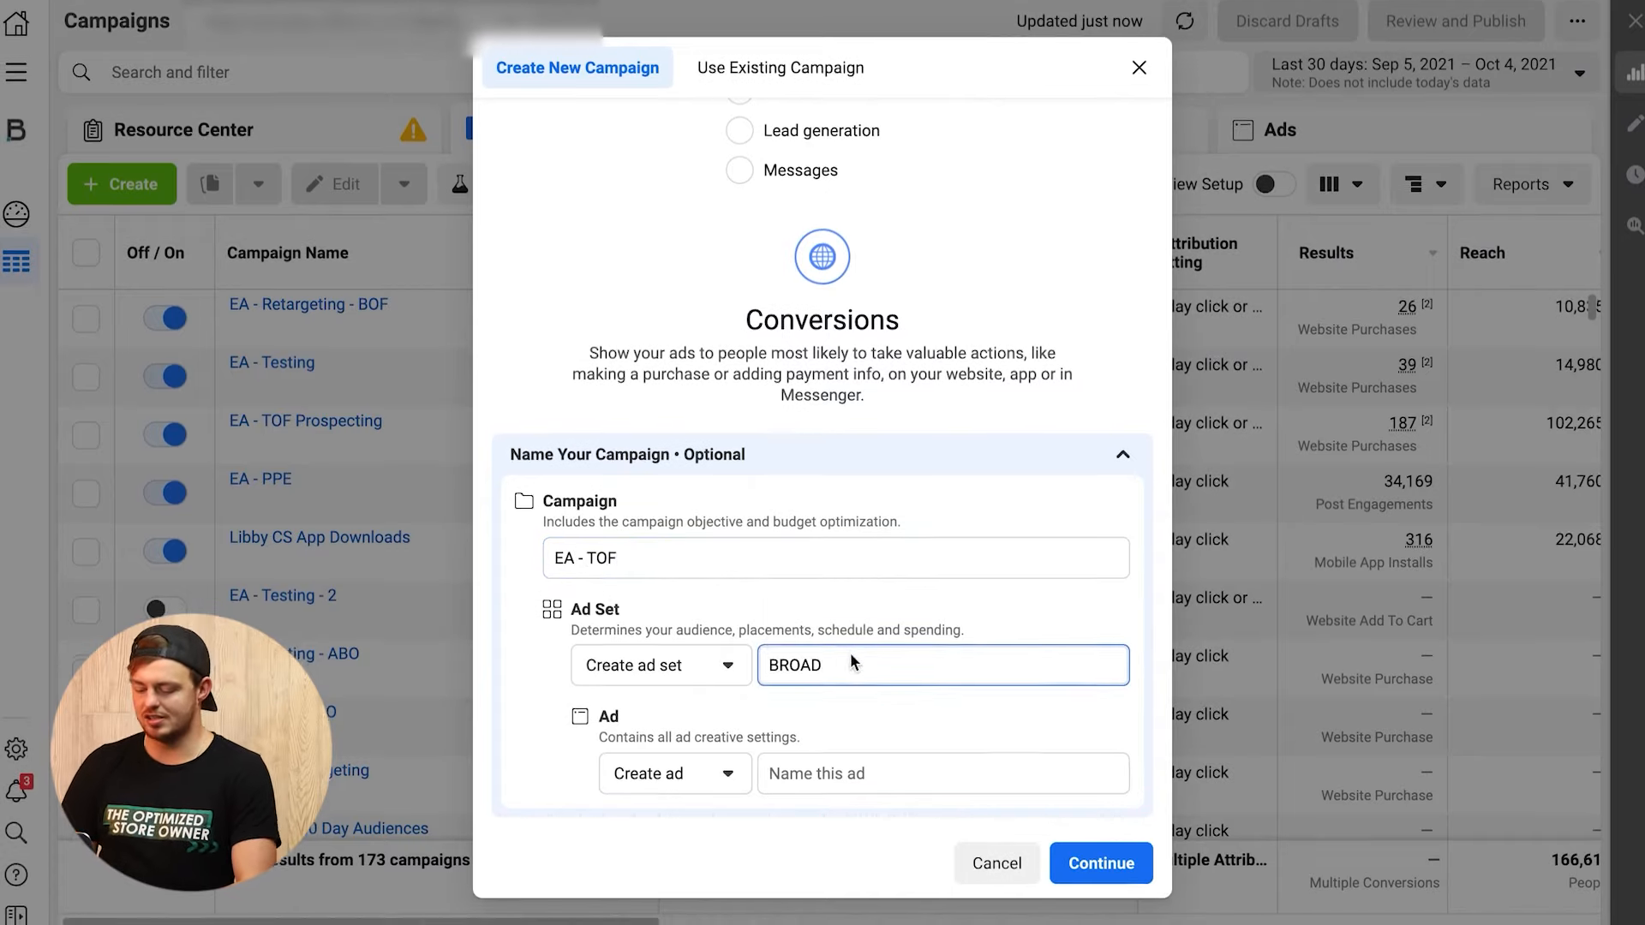
pyautogui.click(817, 778)
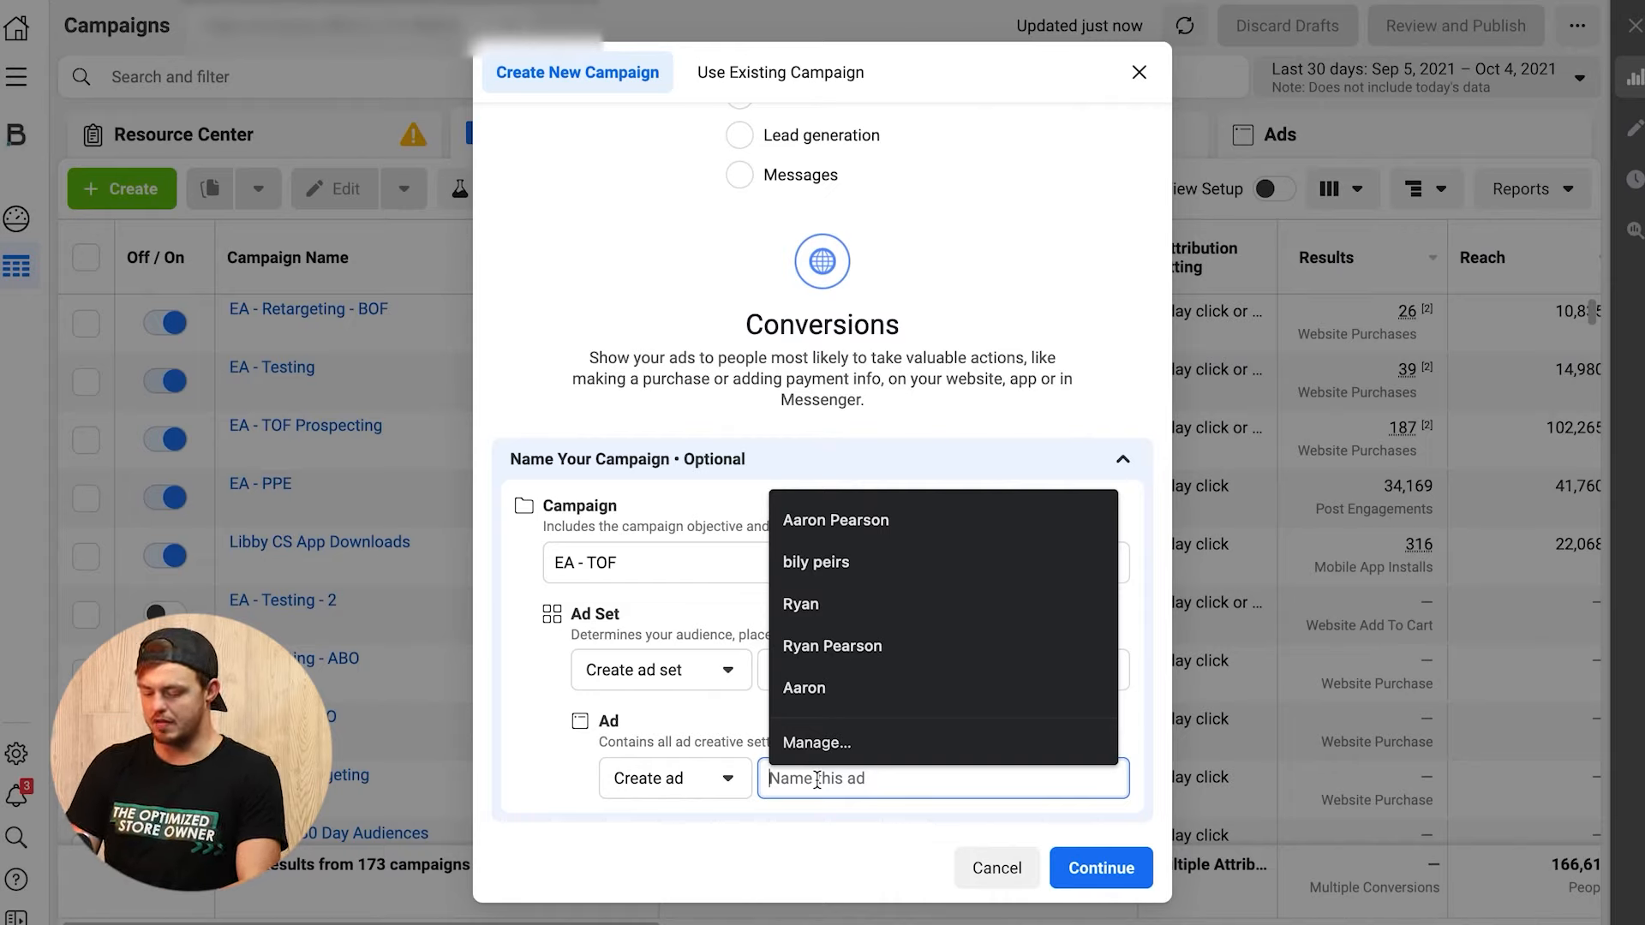
pyautogui.write('DYAM')
pyautogui.press('BackSpace')
pyautogui.press('BackSpace')
pyautogui.write('NAMIC')
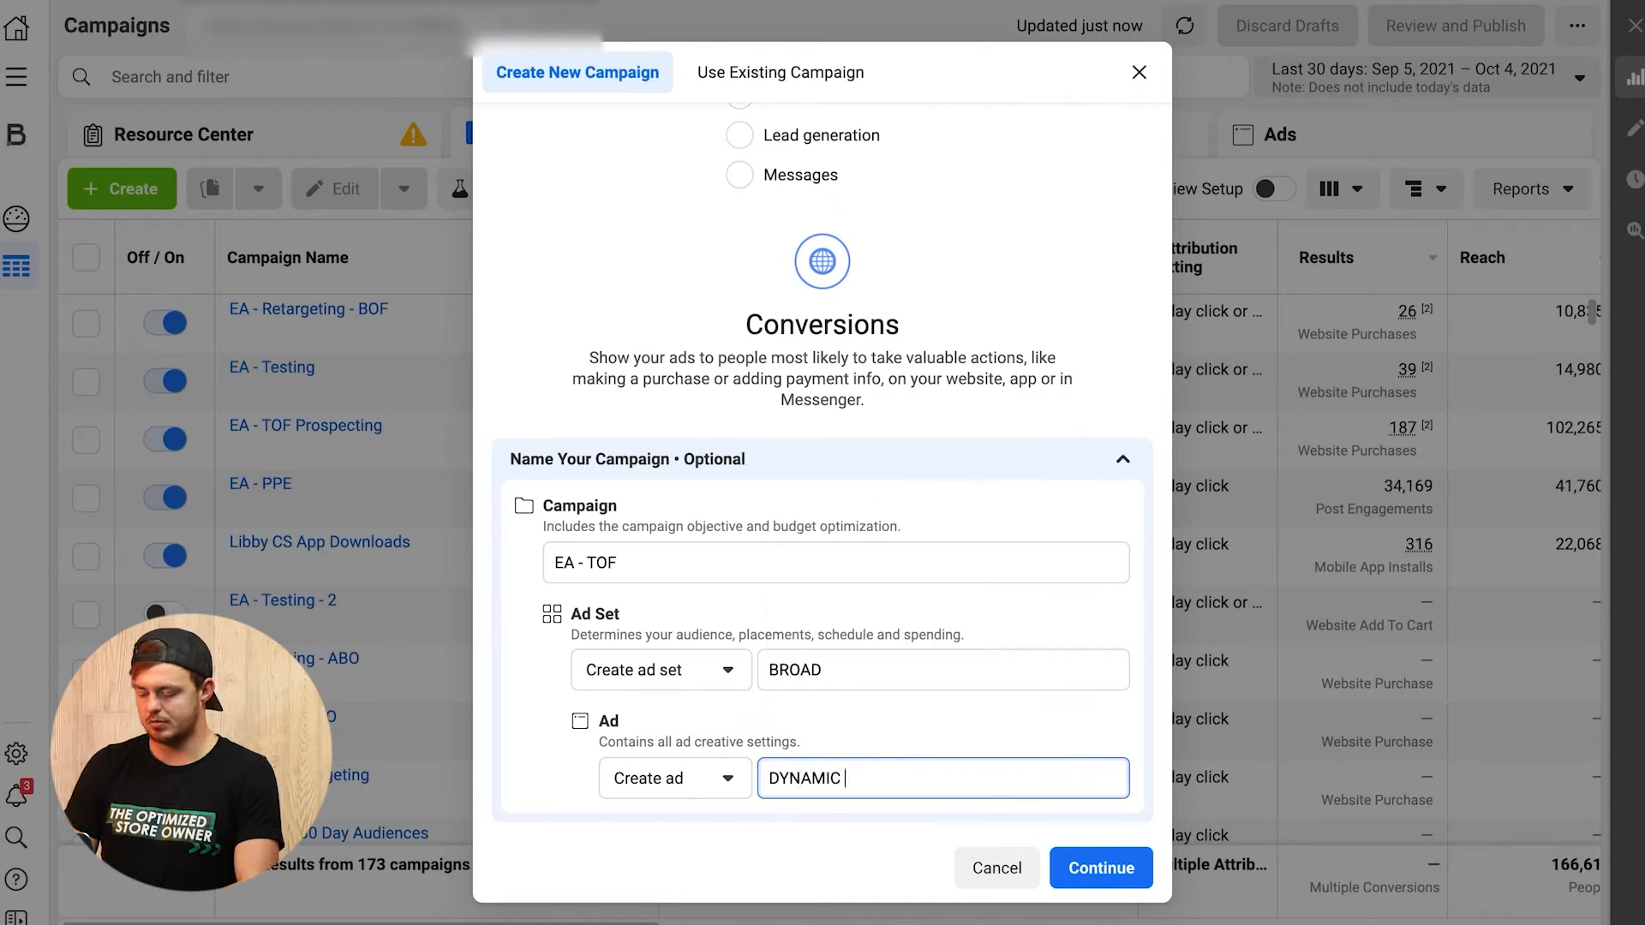
pyautogui.write(' NEW ARRIVAL')
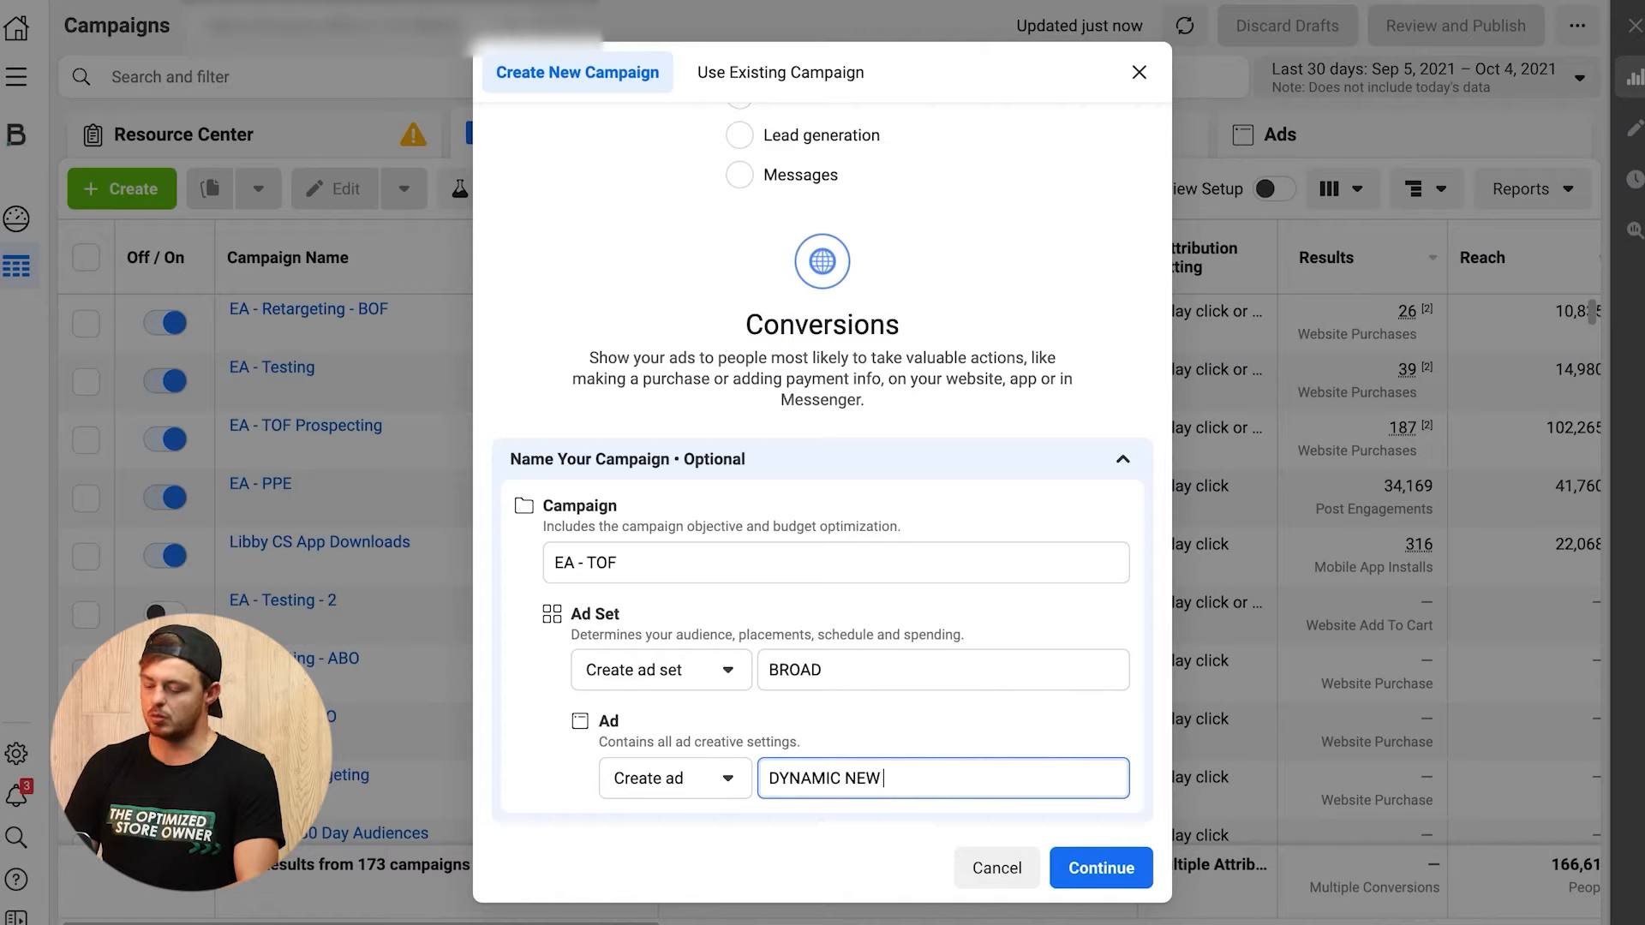
pyautogui.press('BackSpace')
pyautogui.press('BackSpace')
pyautogui.write('ALS')
pyautogui.click(1096, 868)
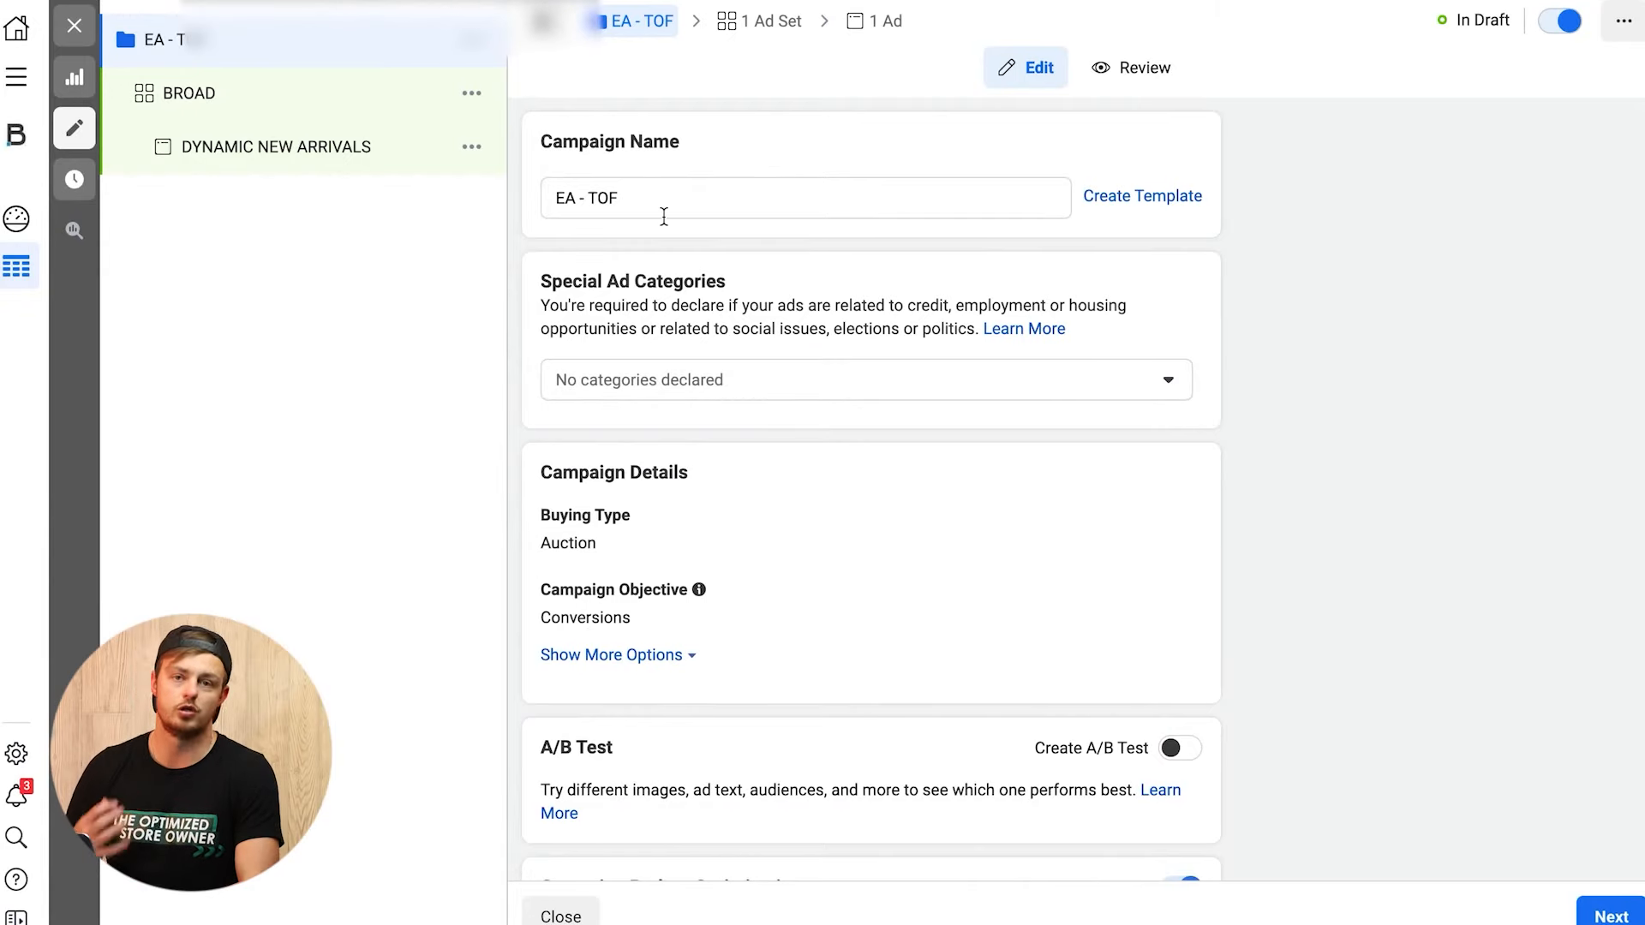
# Step: Review the campaign's budget optimization, ad scheduling and spending limit options, and continue to the BROAD ad set
pyautogui.scroll(-3, 789, 114)
pyautogui.scroll(-2, 788, 114)
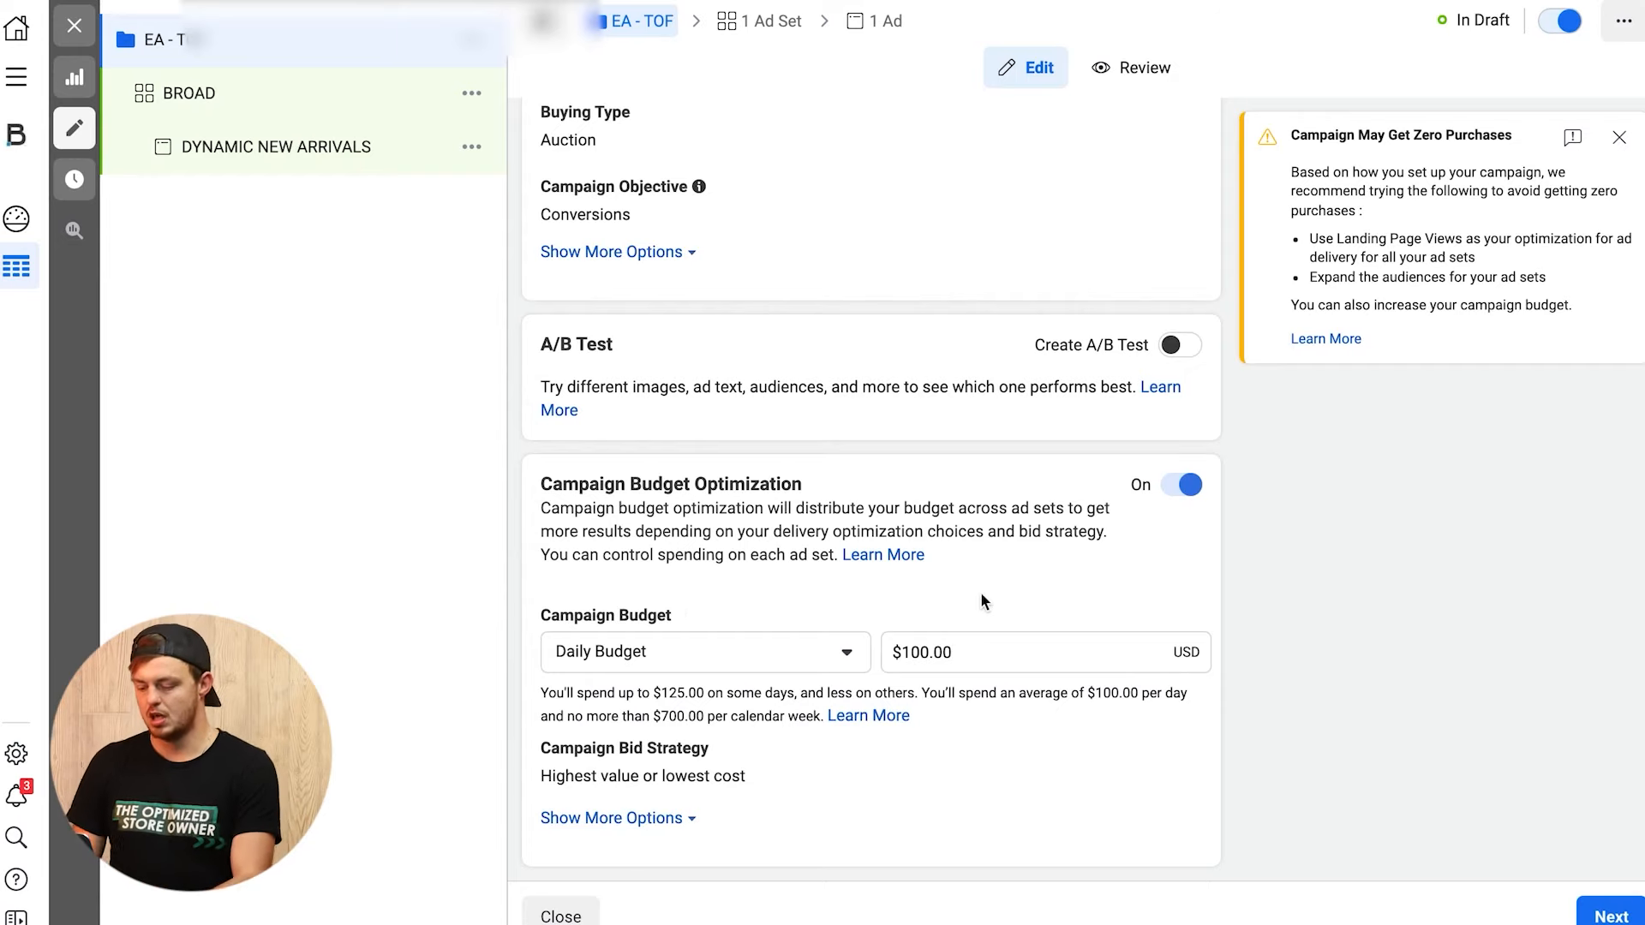
pyautogui.click(599, 818)
pyautogui.scroll(-1, 820, 648)
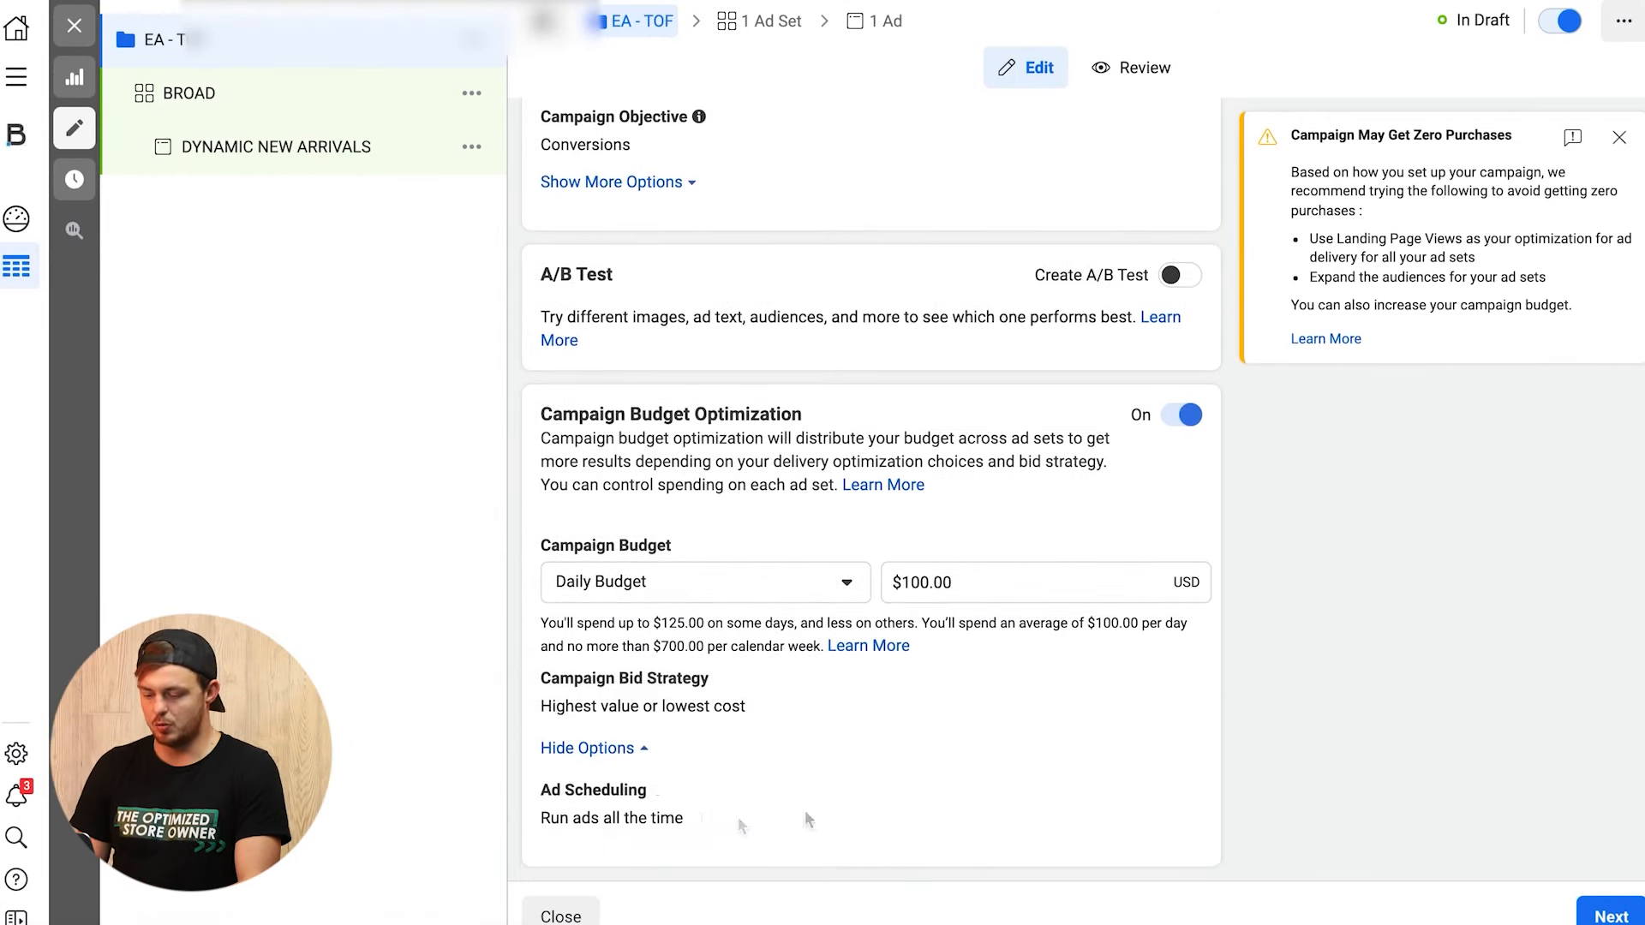
pyautogui.scroll(4, 754, 519)
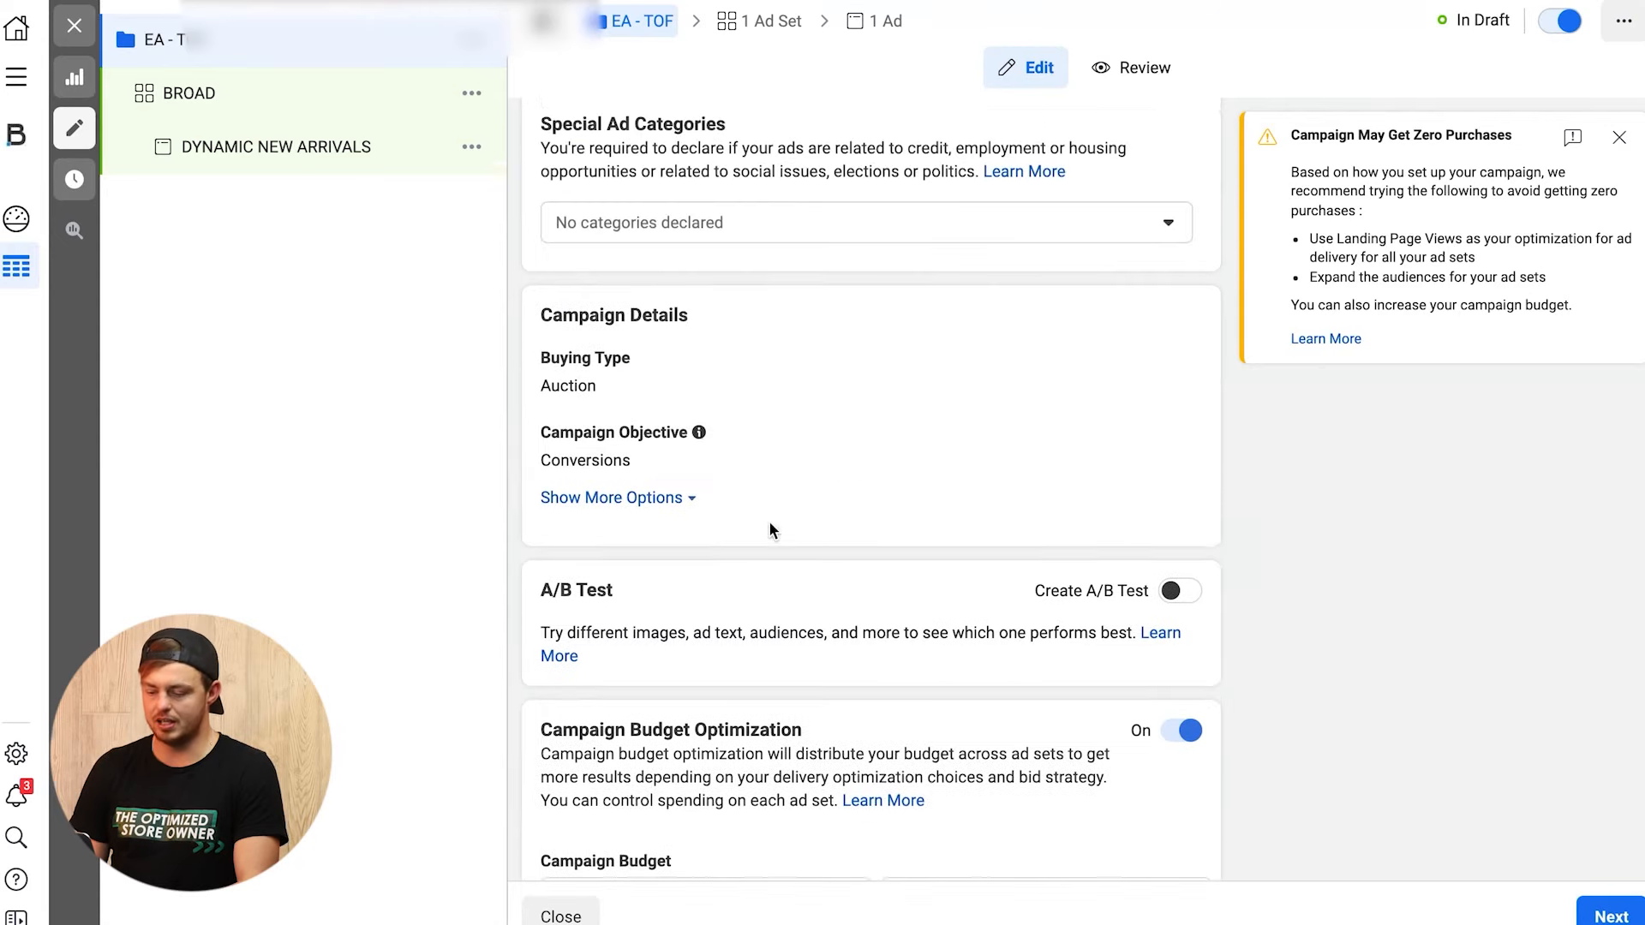
pyautogui.click(658, 513)
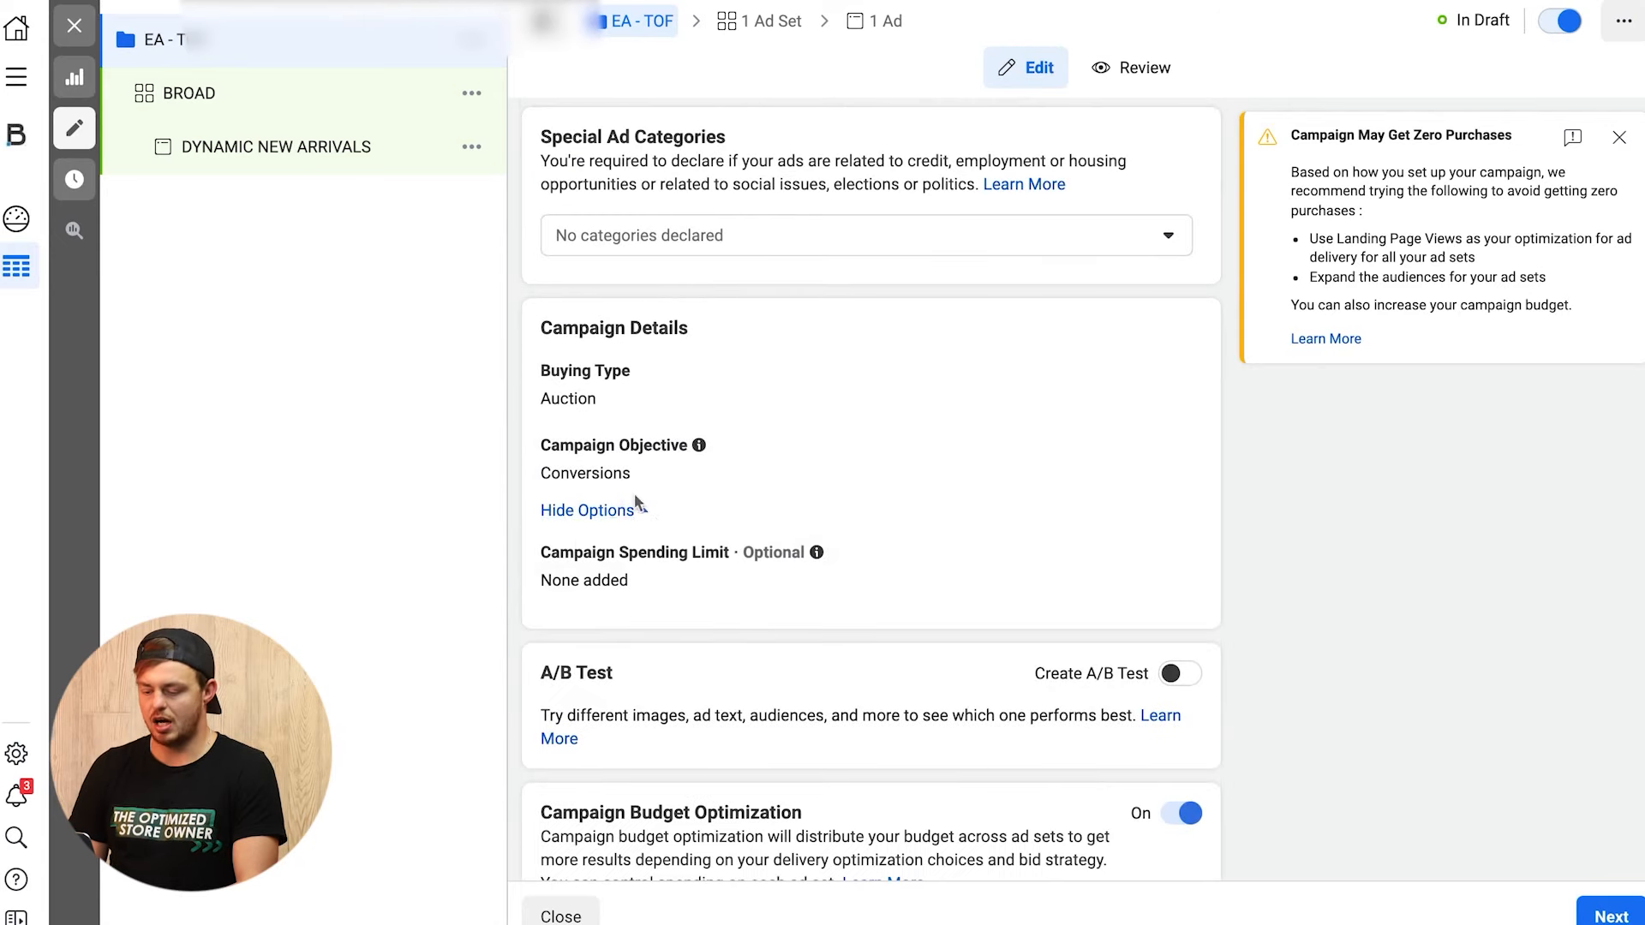
pyautogui.scroll(2, 690, 575)
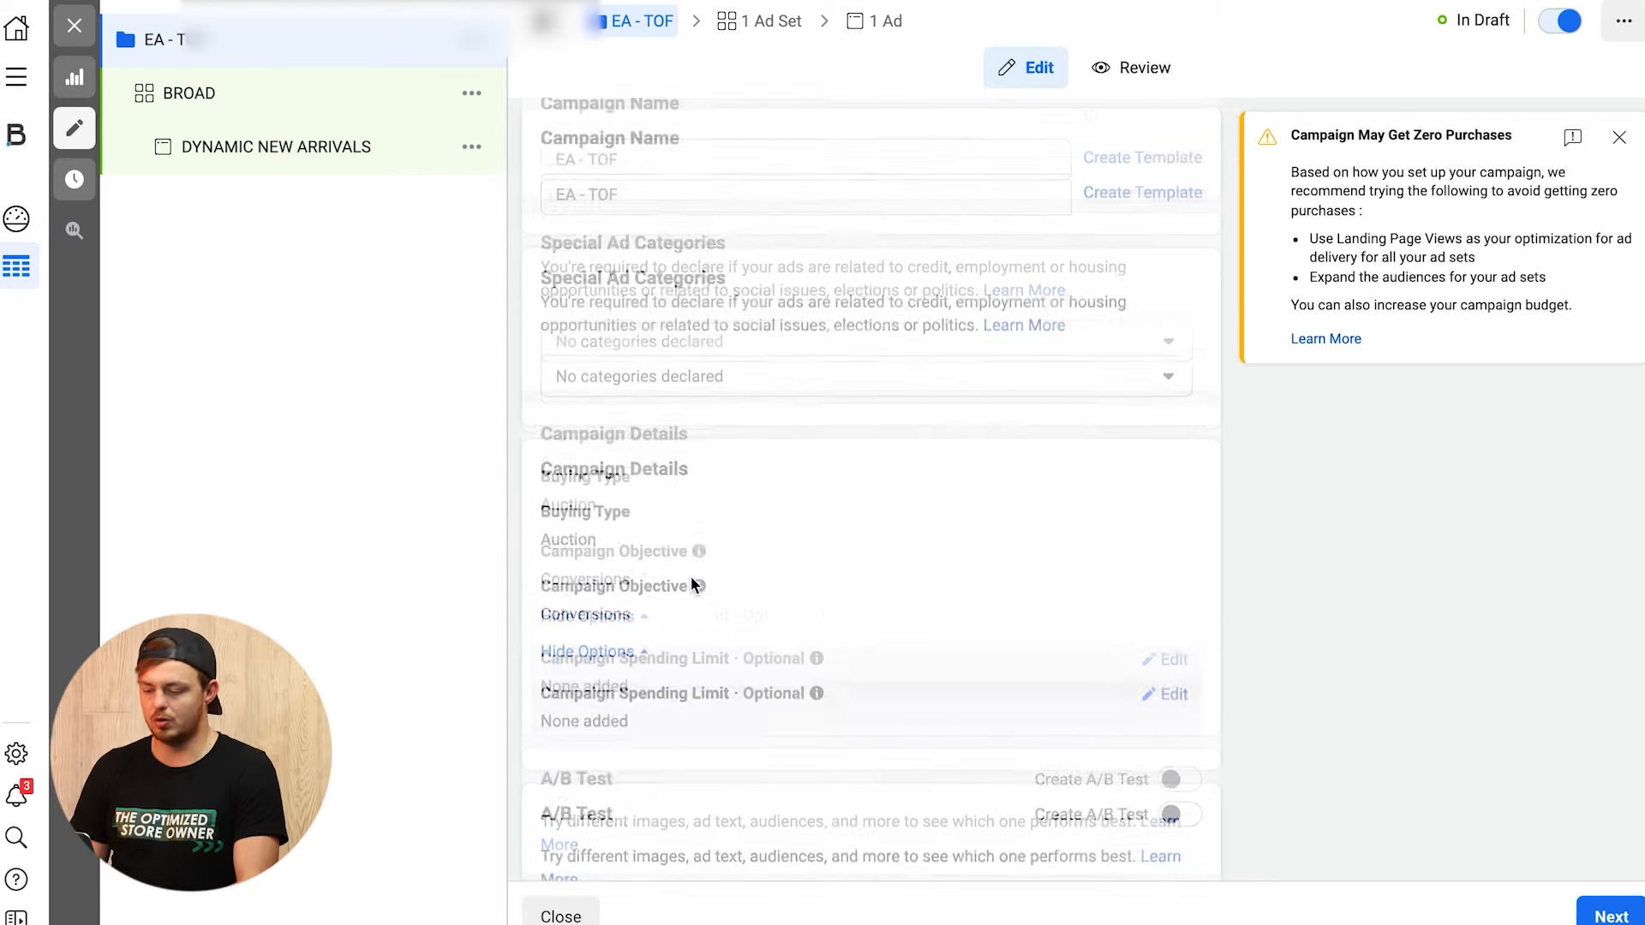
pyautogui.scroll(-6, 936, 677)
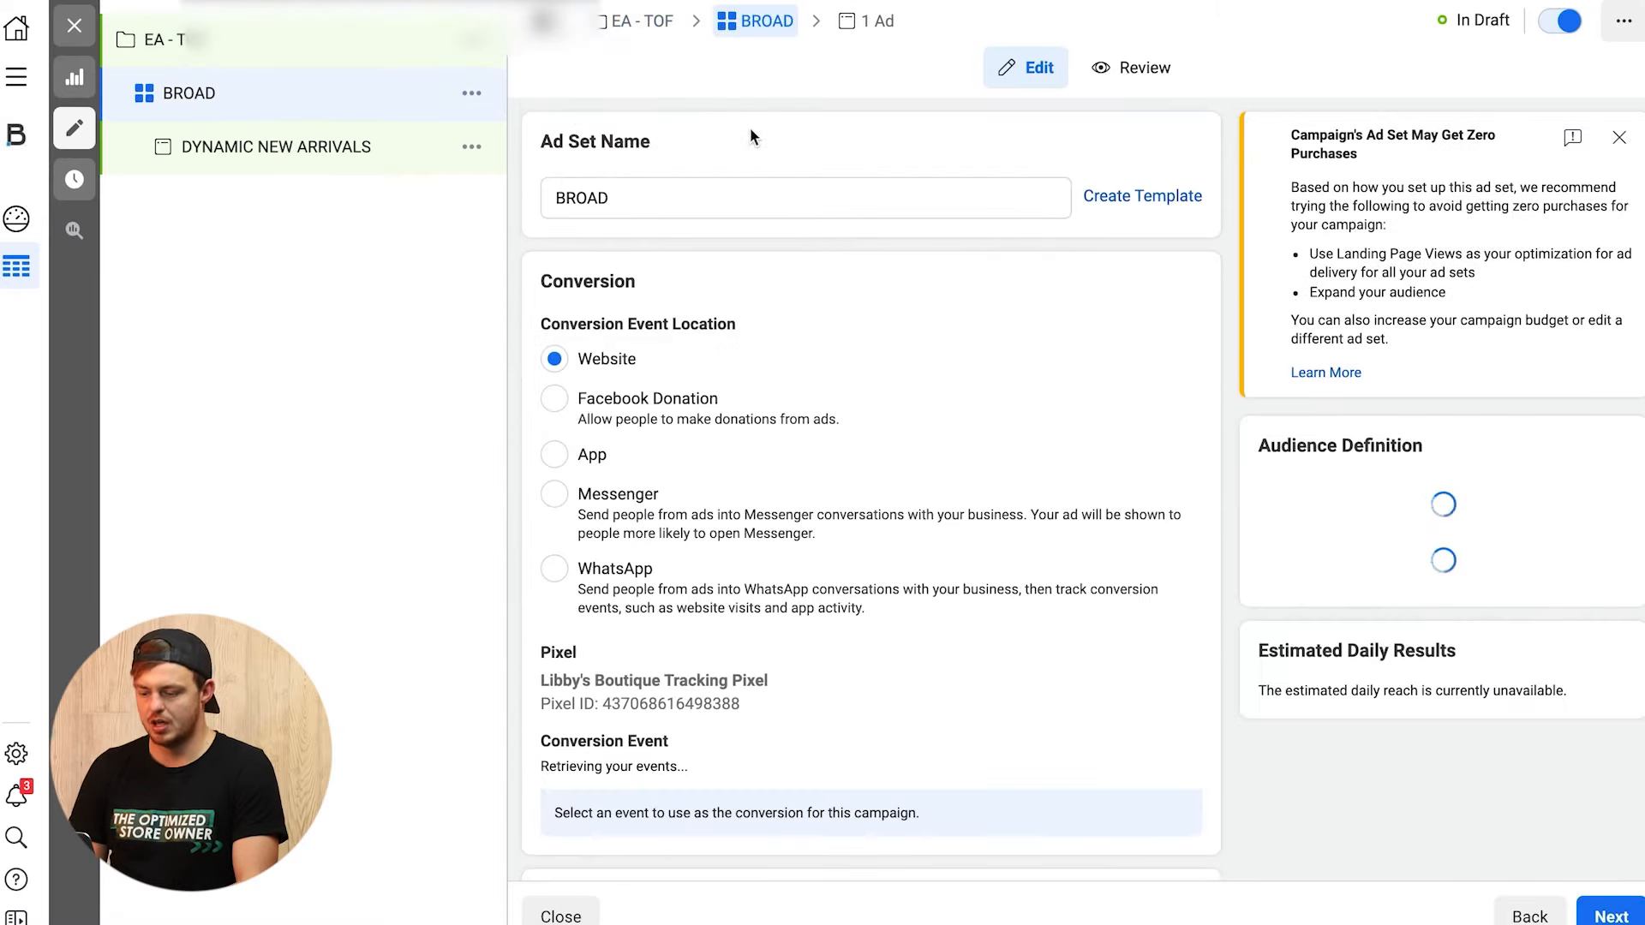
# Step: Set the ad set's audience age range to 21 through 64
pyautogui.scroll(-4, 662, 350)
pyautogui.scroll(-10, 663, 350)
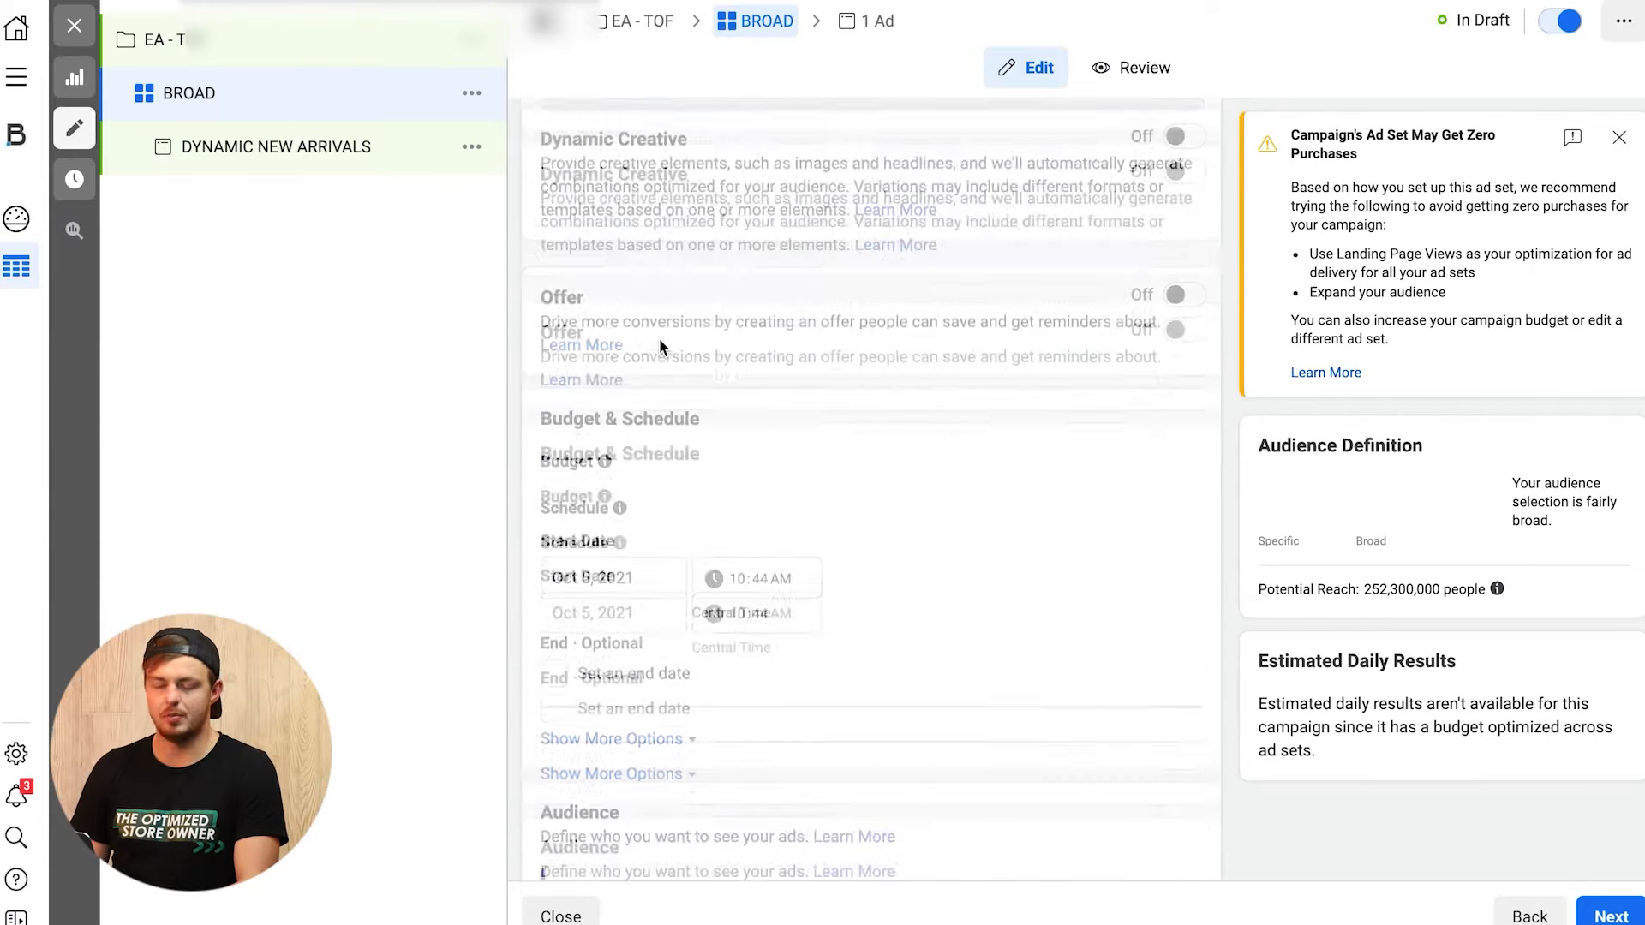
pyautogui.scroll(-6, 660, 341)
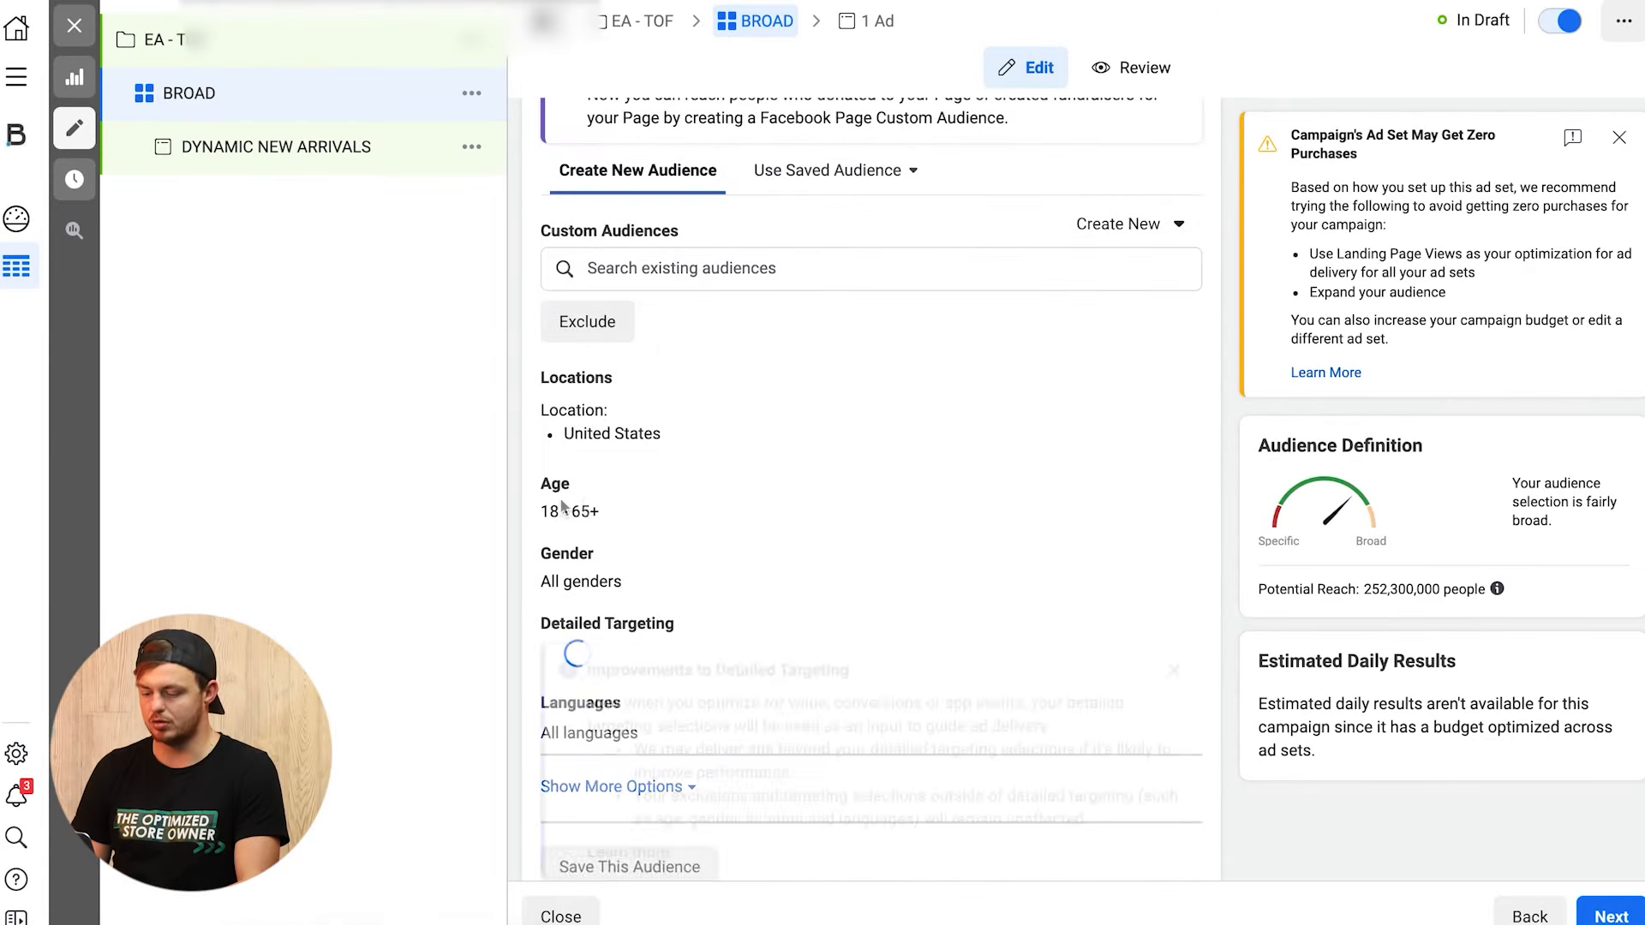
pyautogui.click(1173, 485)
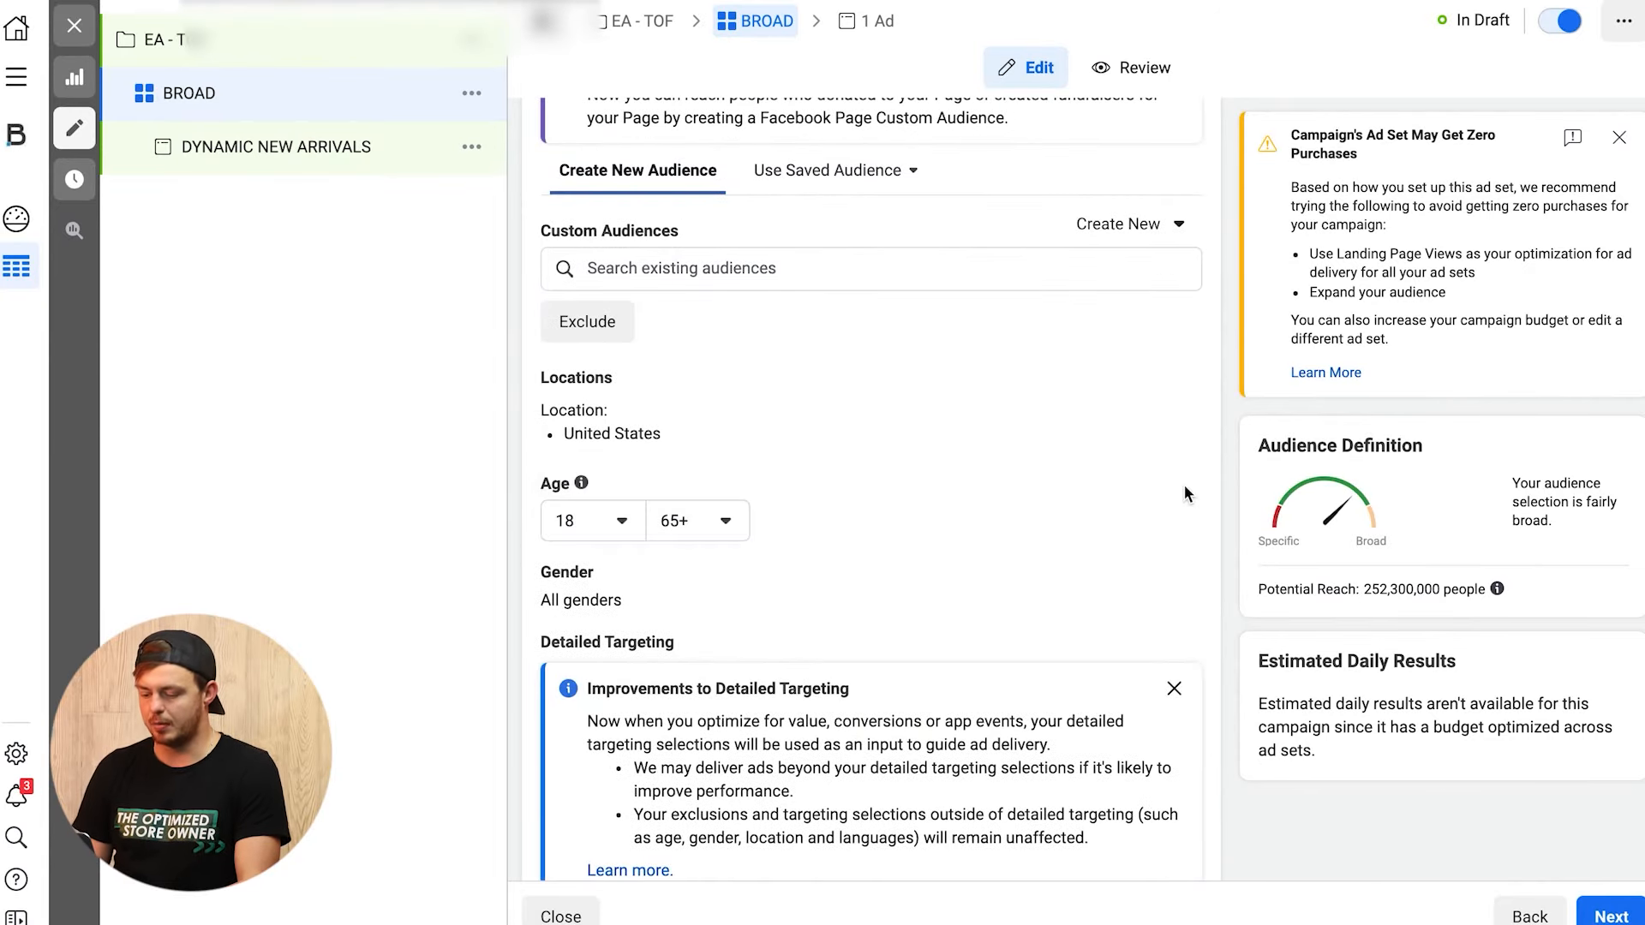
pyautogui.click(588, 529)
pyautogui.scroll(-3, 632, 737)
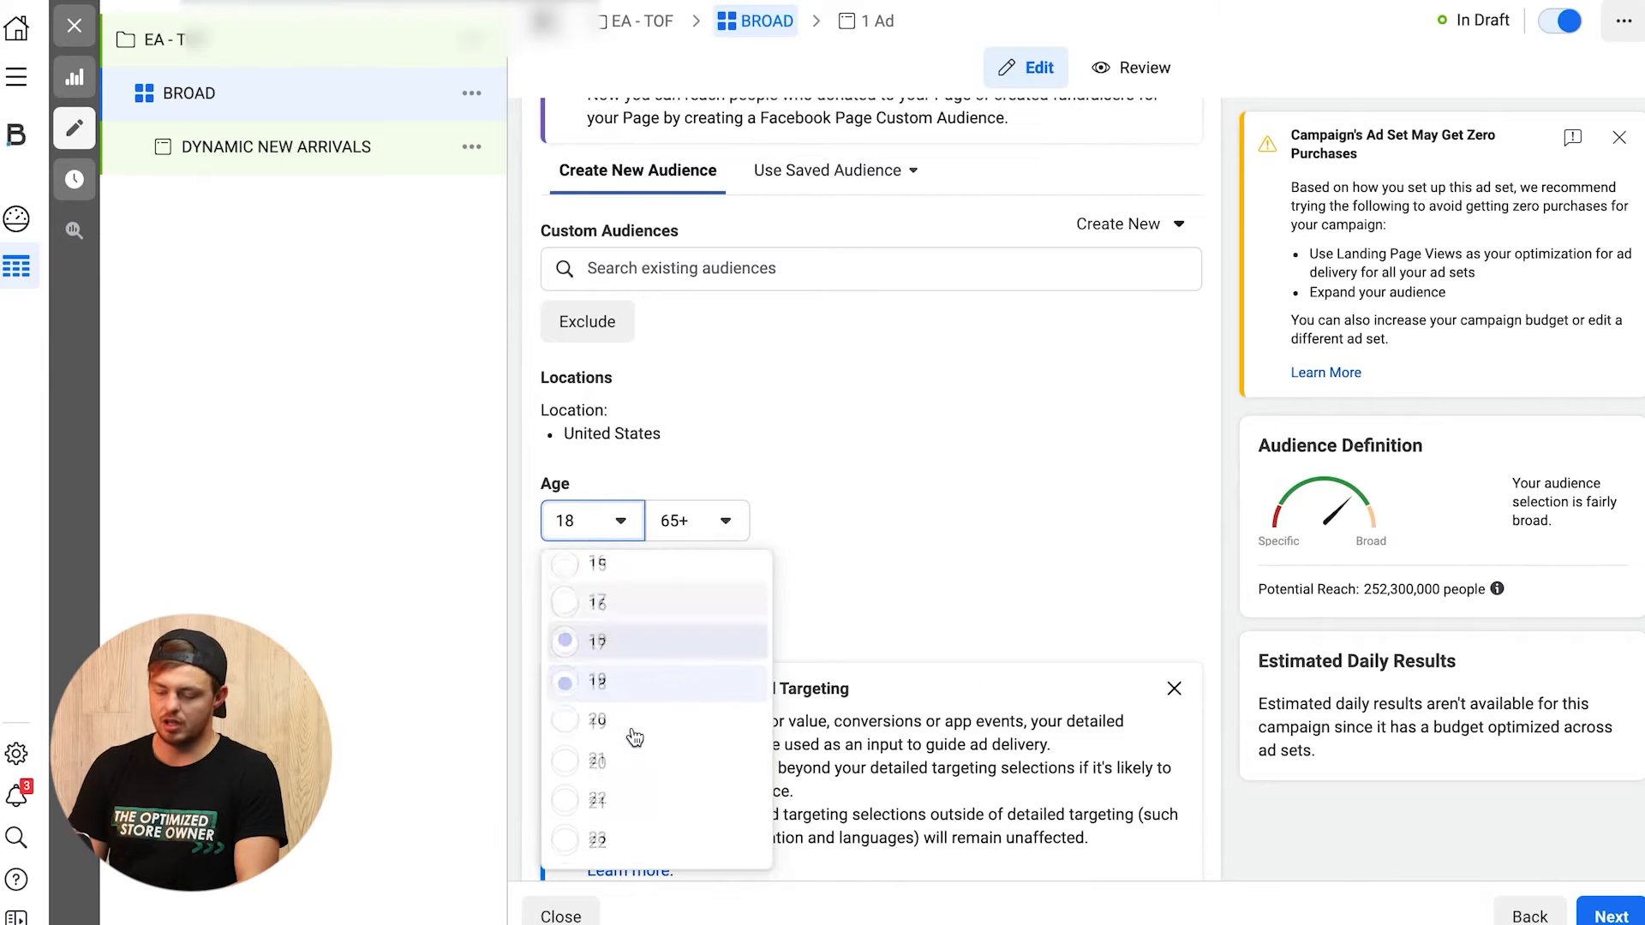
pyautogui.click(589, 649)
pyautogui.click(688, 528)
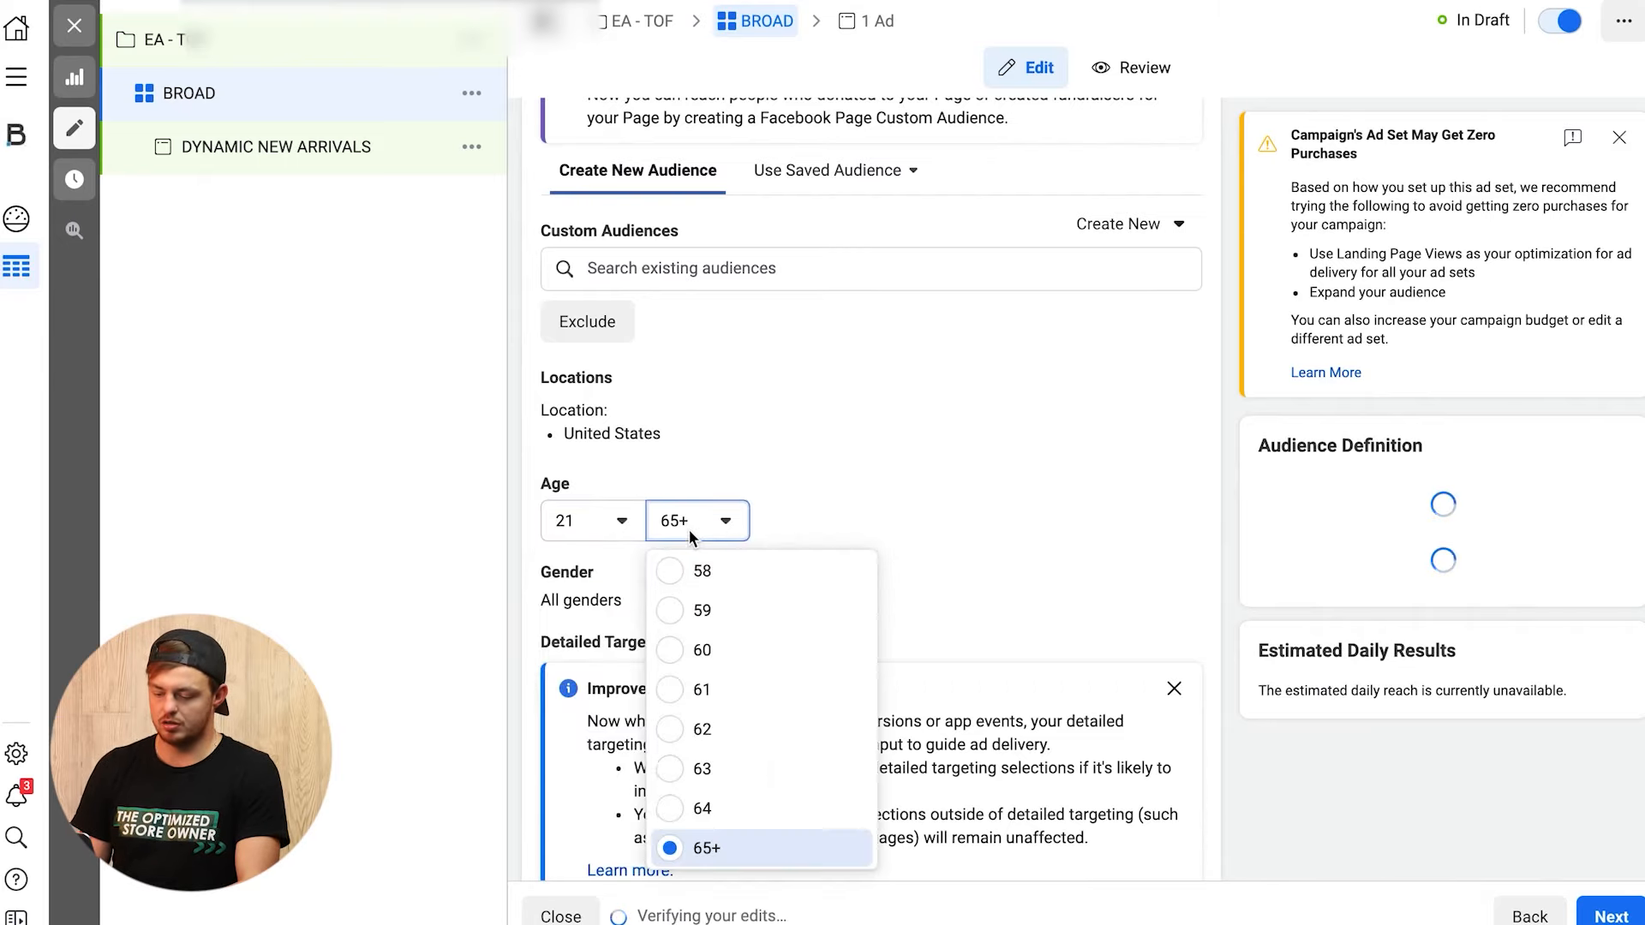
pyautogui.scroll(-10, 722, 758)
pyautogui.click(674, 813)
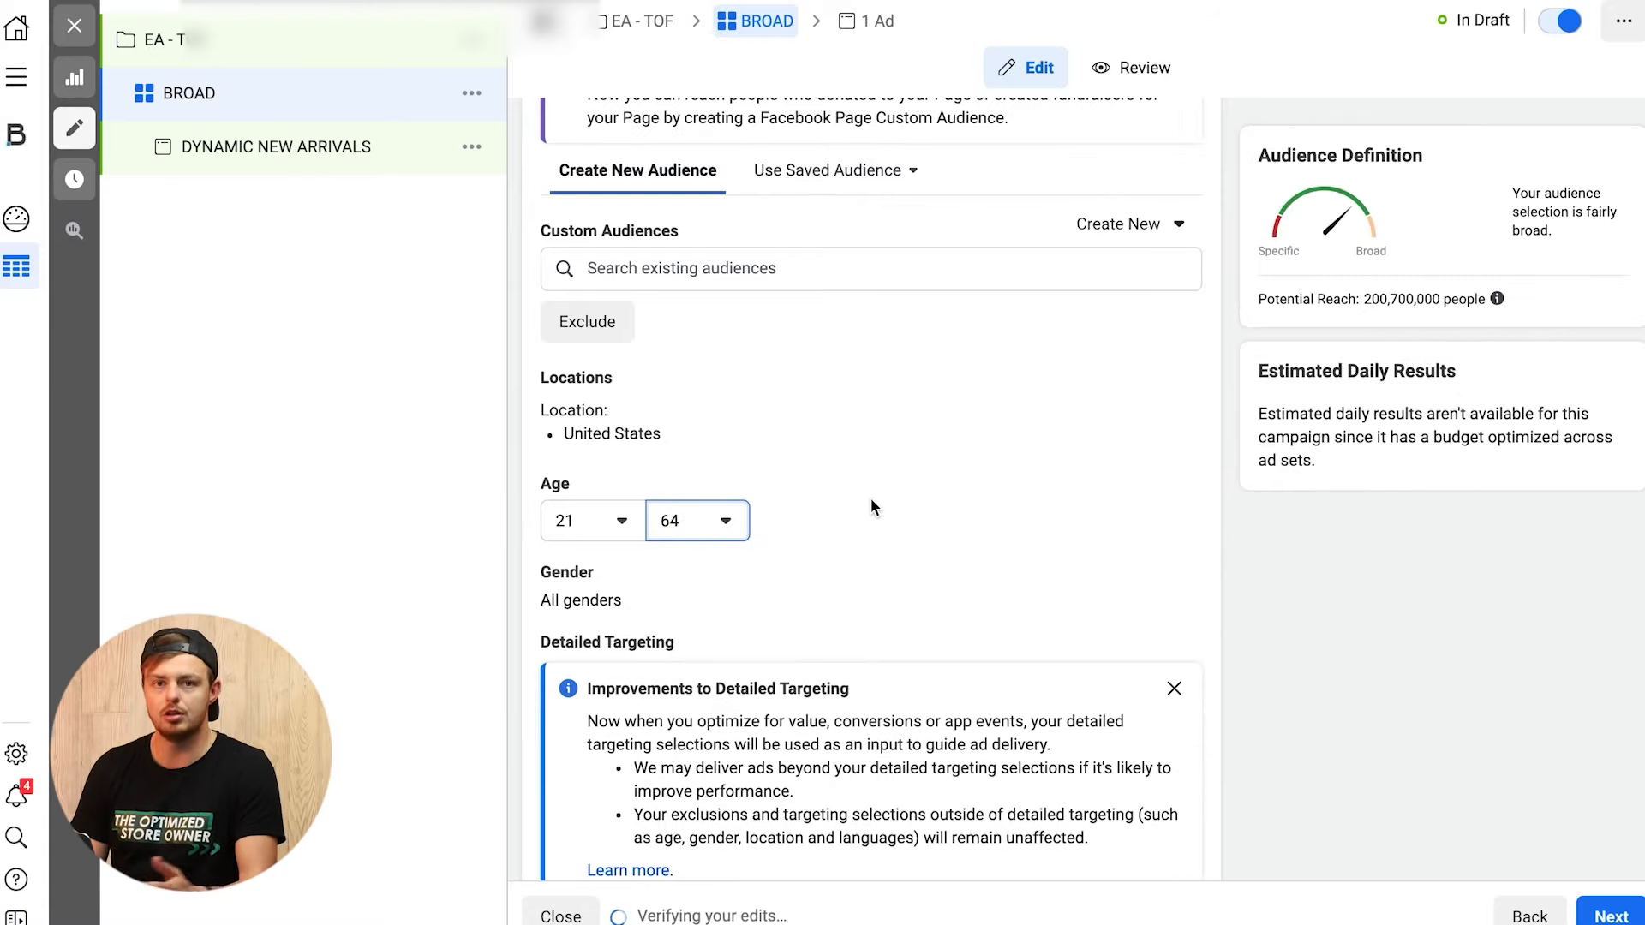
# Step: Restrict the ad set's audience gender to Women
pyautogui.scroll(-6, 871, 500)
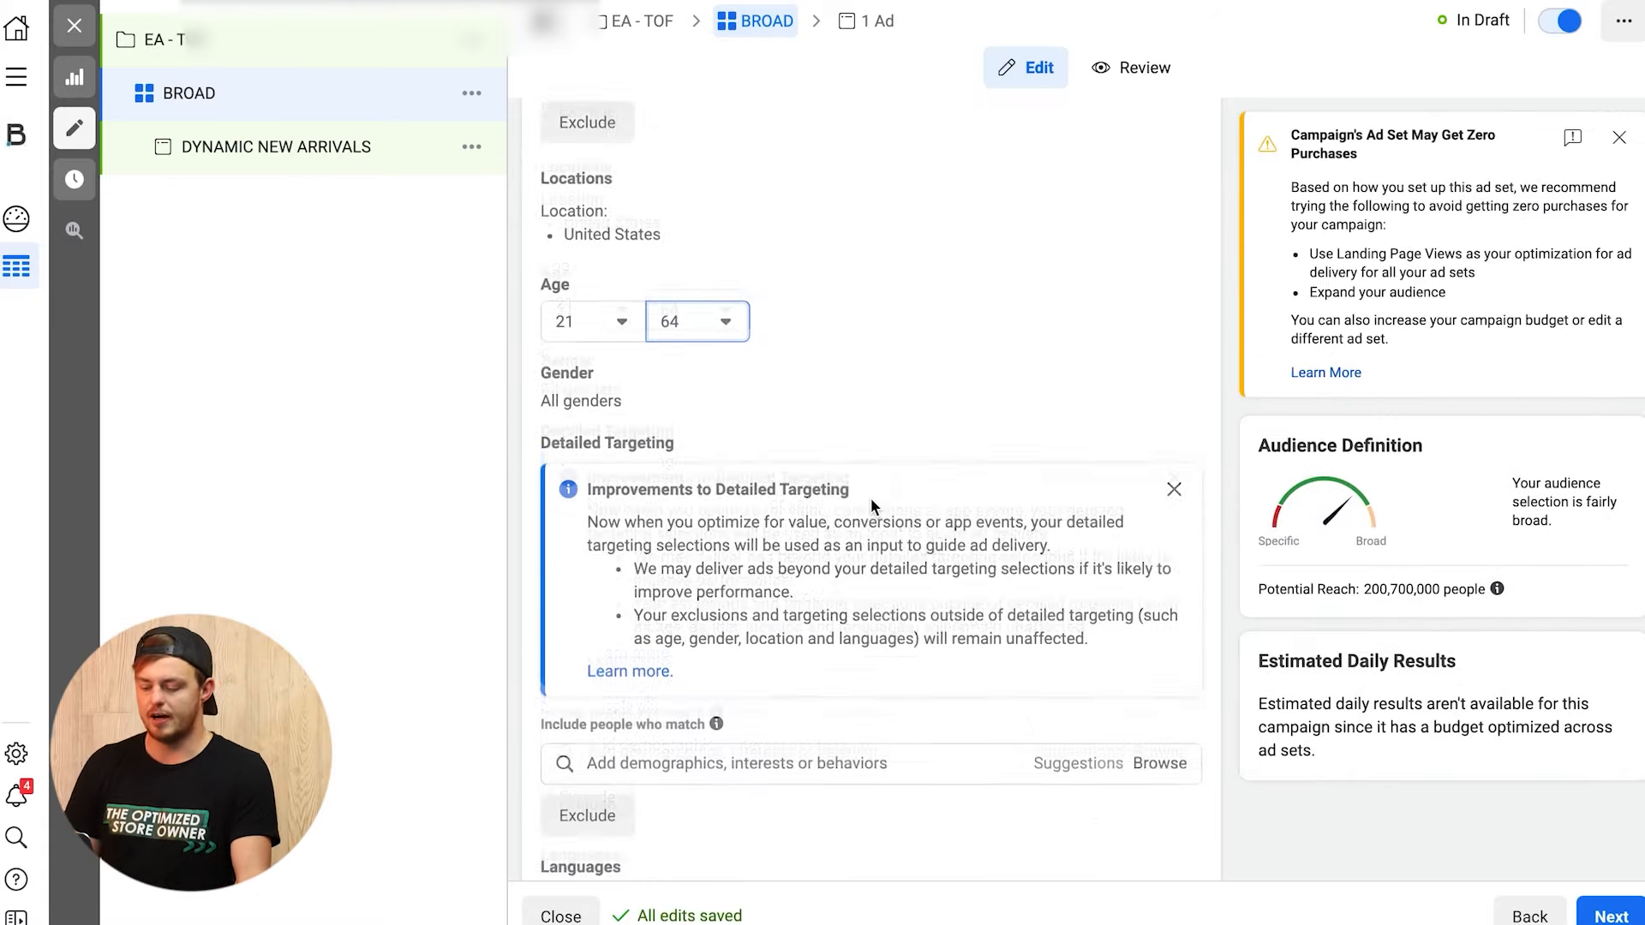
pyautogui.scroll(7, 870, 508)
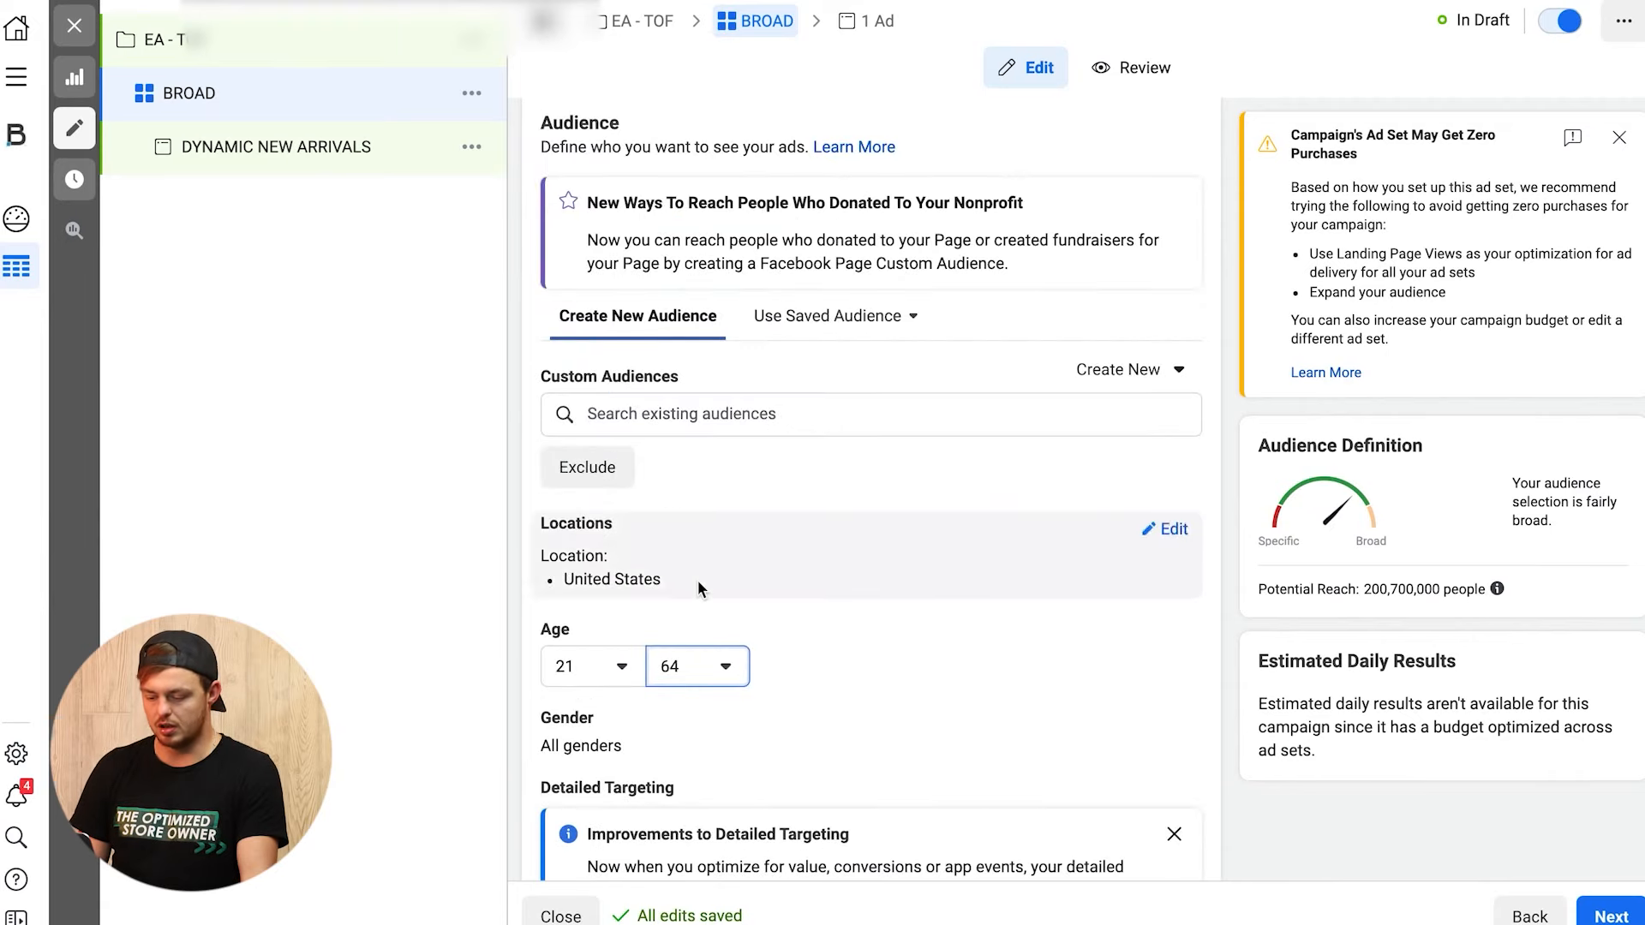
pyautogui.scroll(-2, 669, 572)
pyautogui.click(1171, 538)
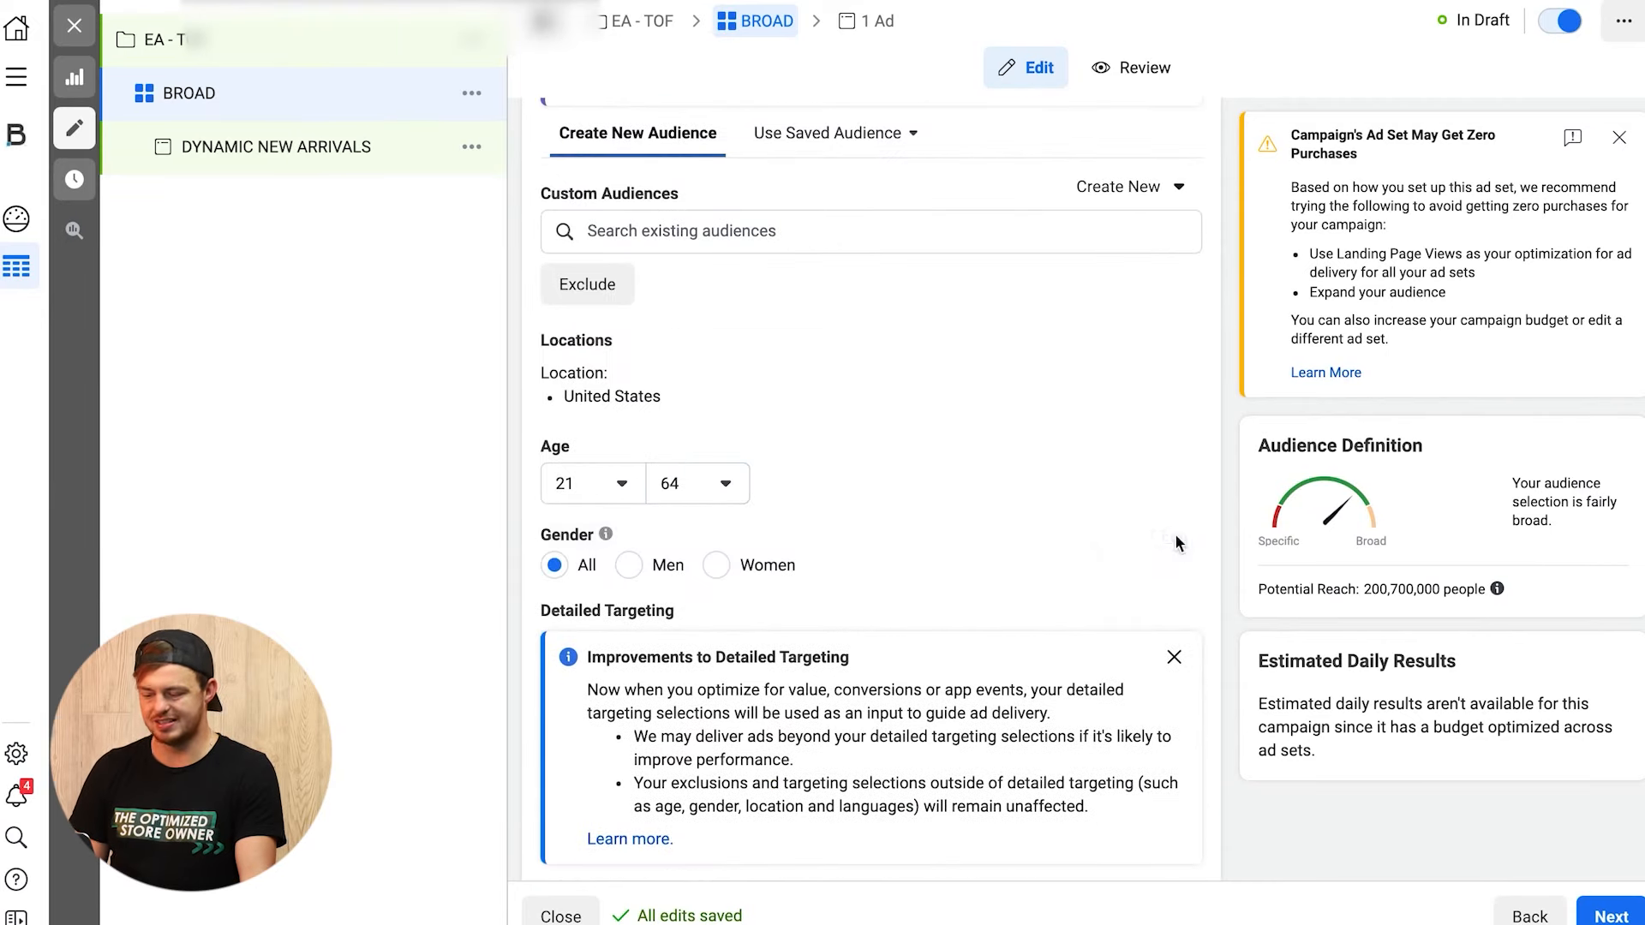
pyautogui.click(711, 567)
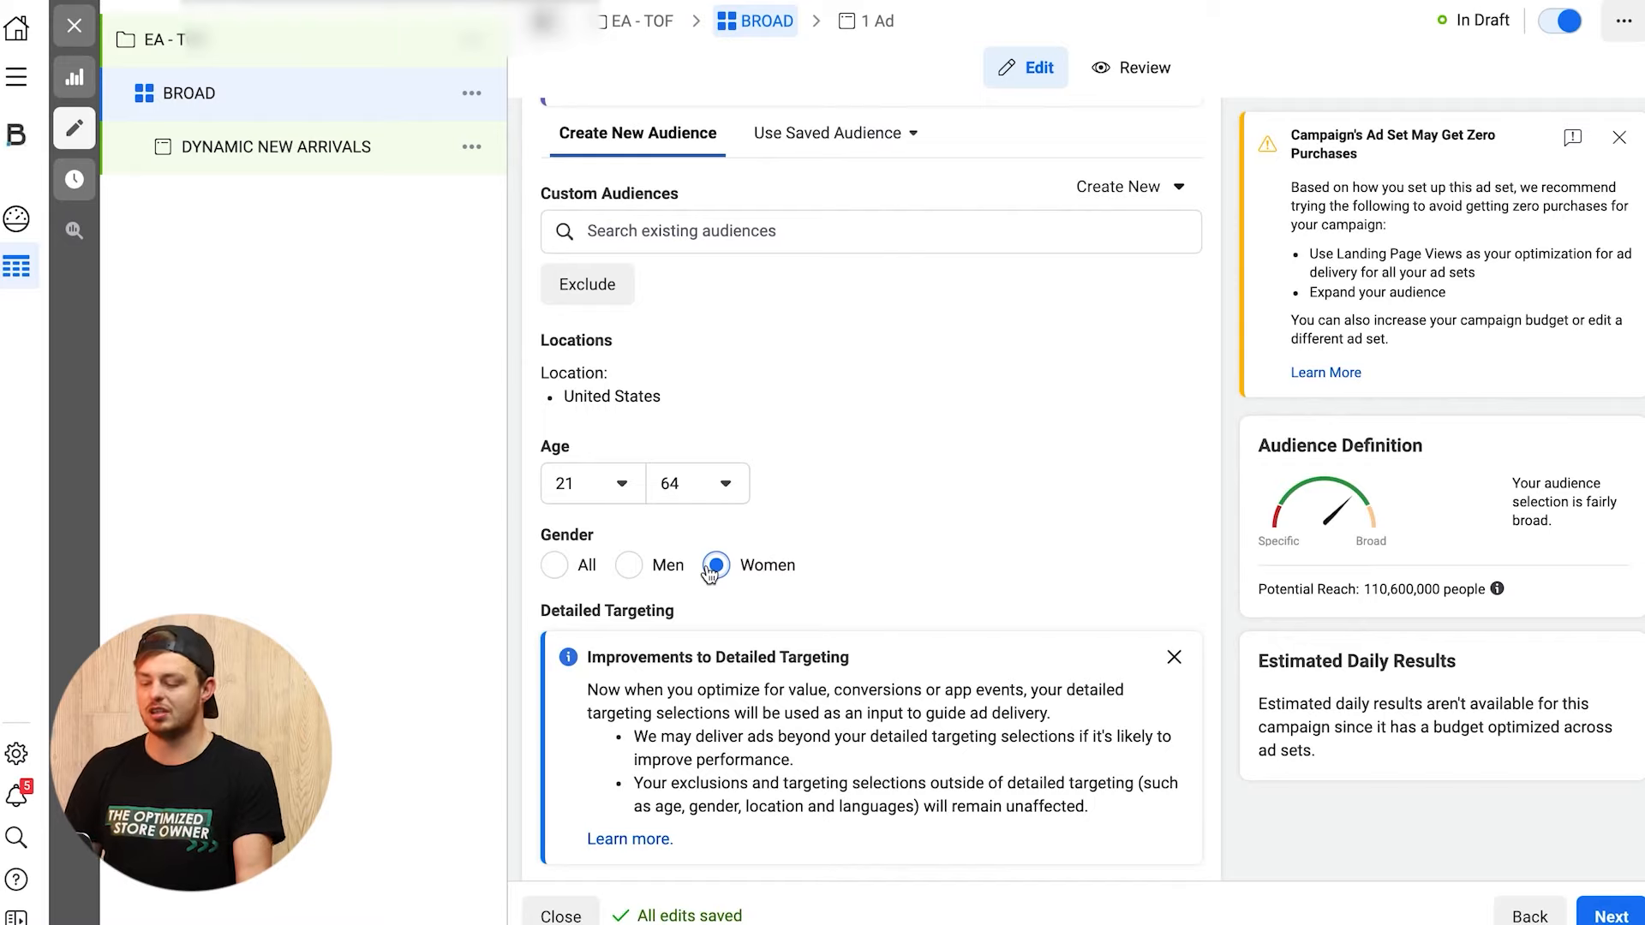
# Step: Switch the ad set to Manual Placements and exclude all Apps and Sites placements
pyautogui.scroll(-2, 910, 466)
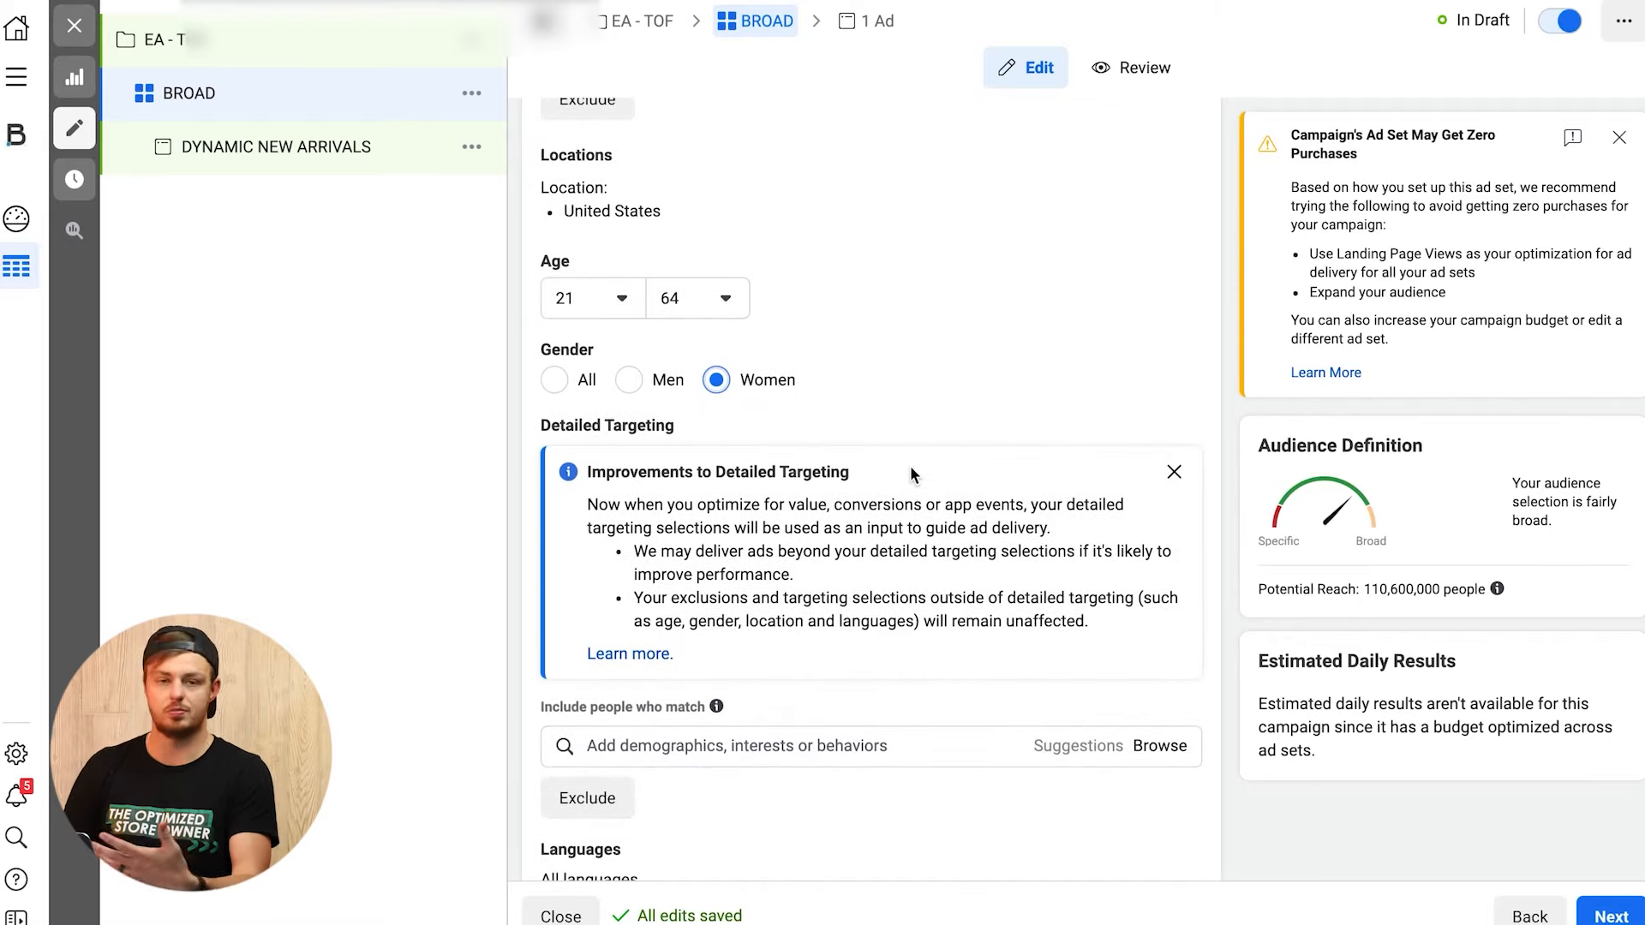
pyautogui.scroll(-7, 909, 465)
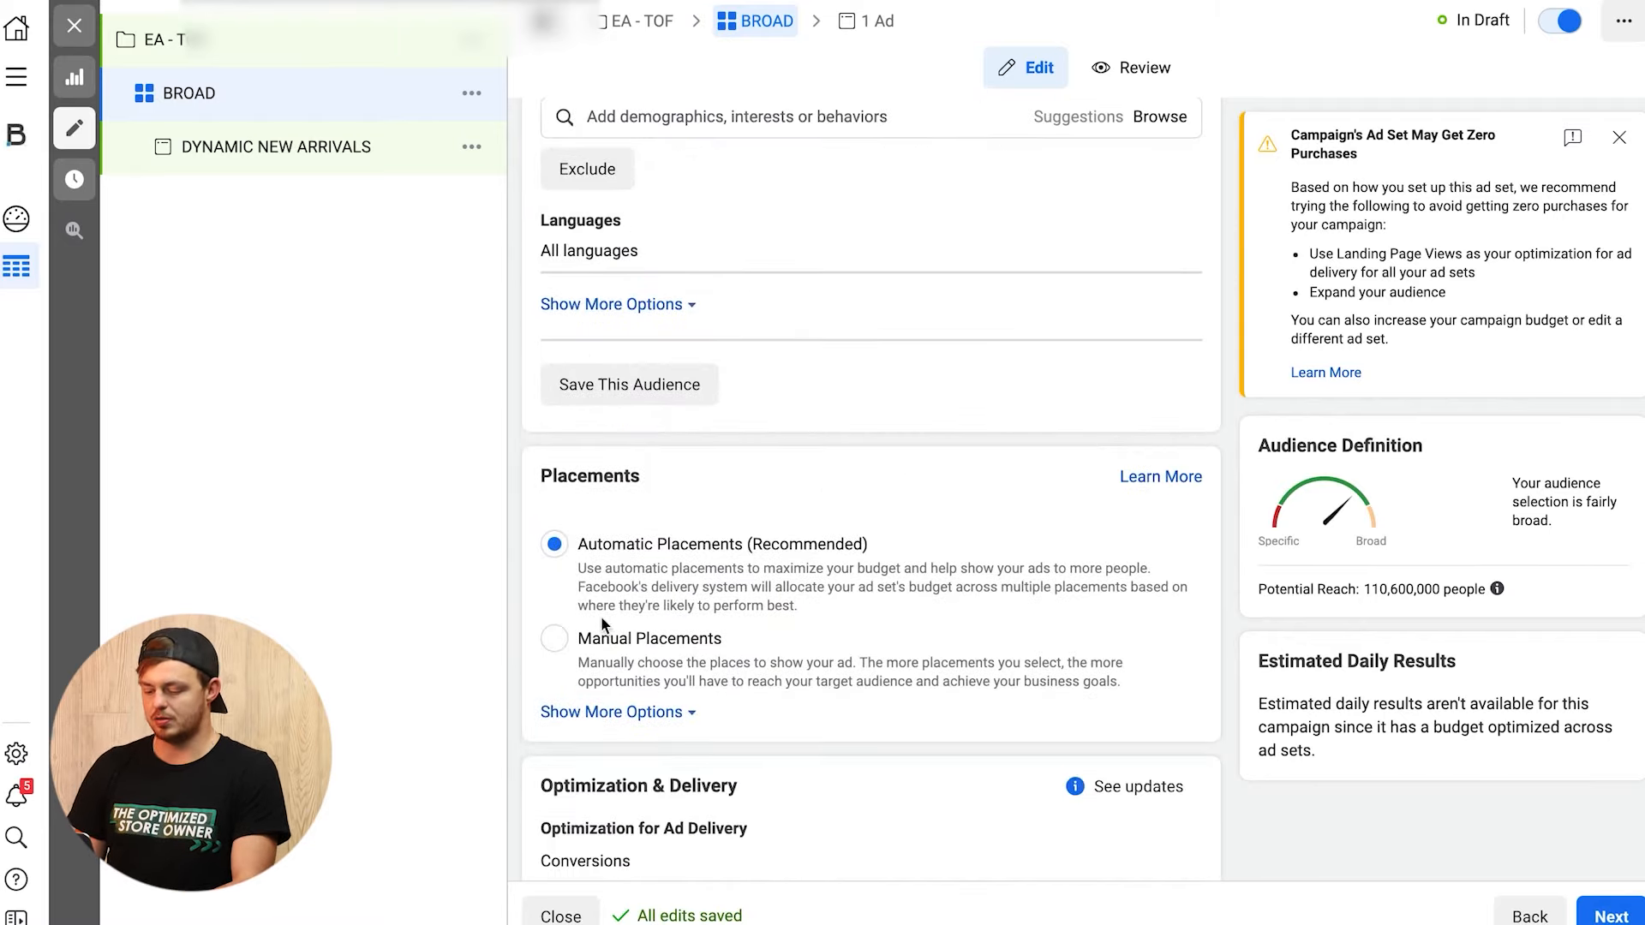
pyautogui.click(554, 638)
pyautogui.scroll(1, 715, 497)
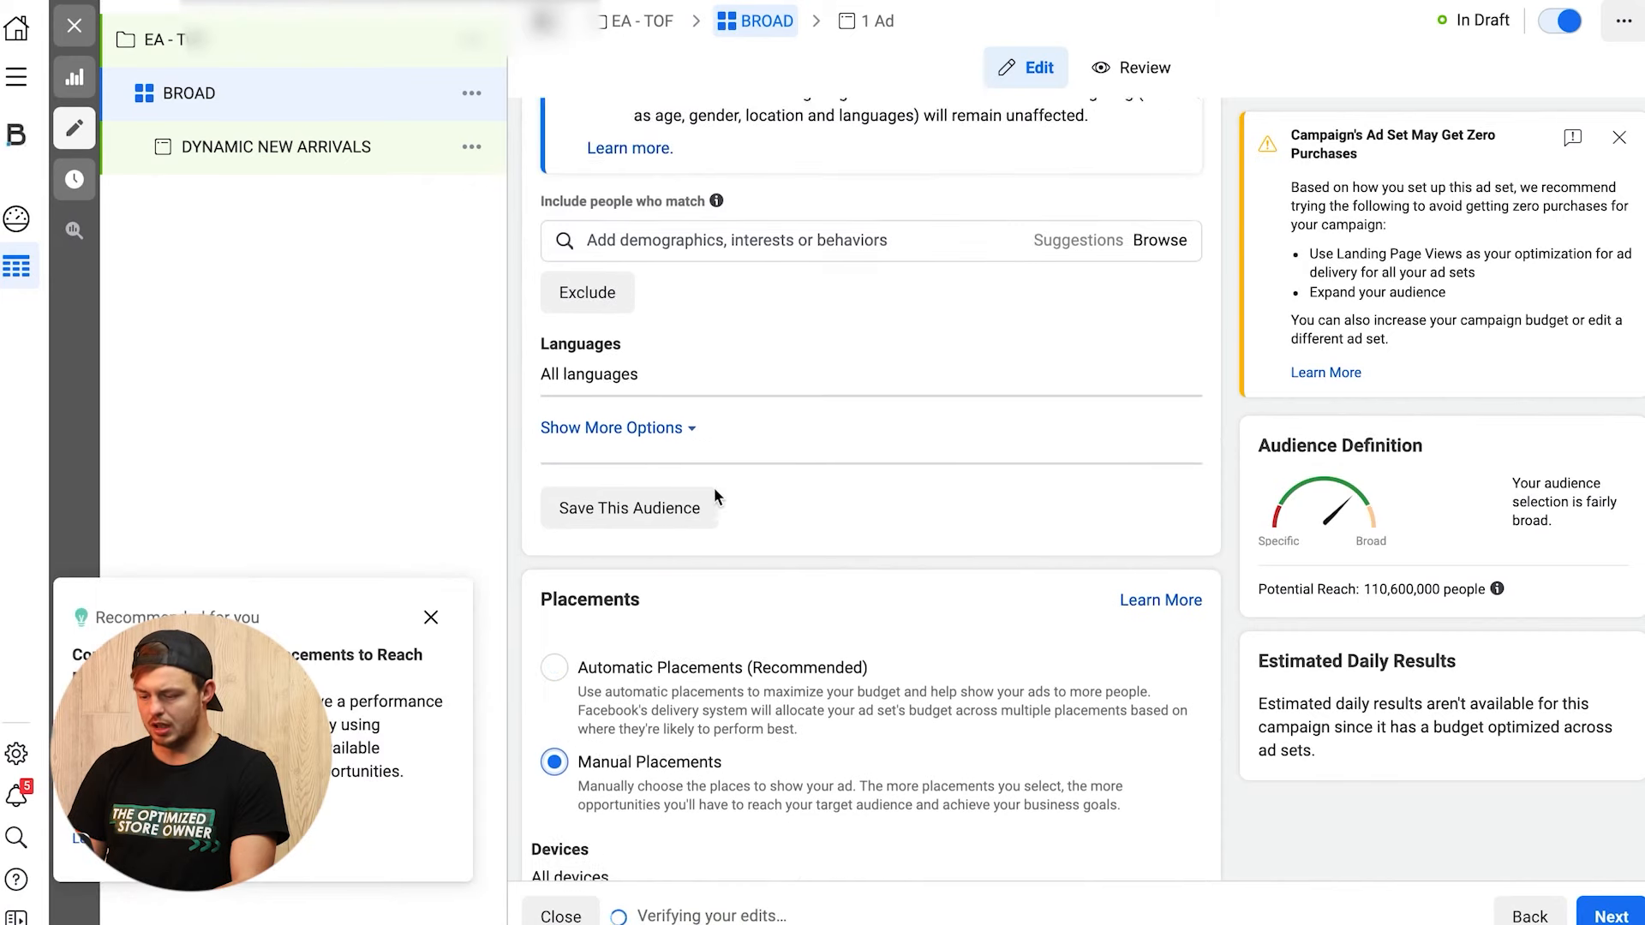
pyautogui.scroll(-10, 659, 433)
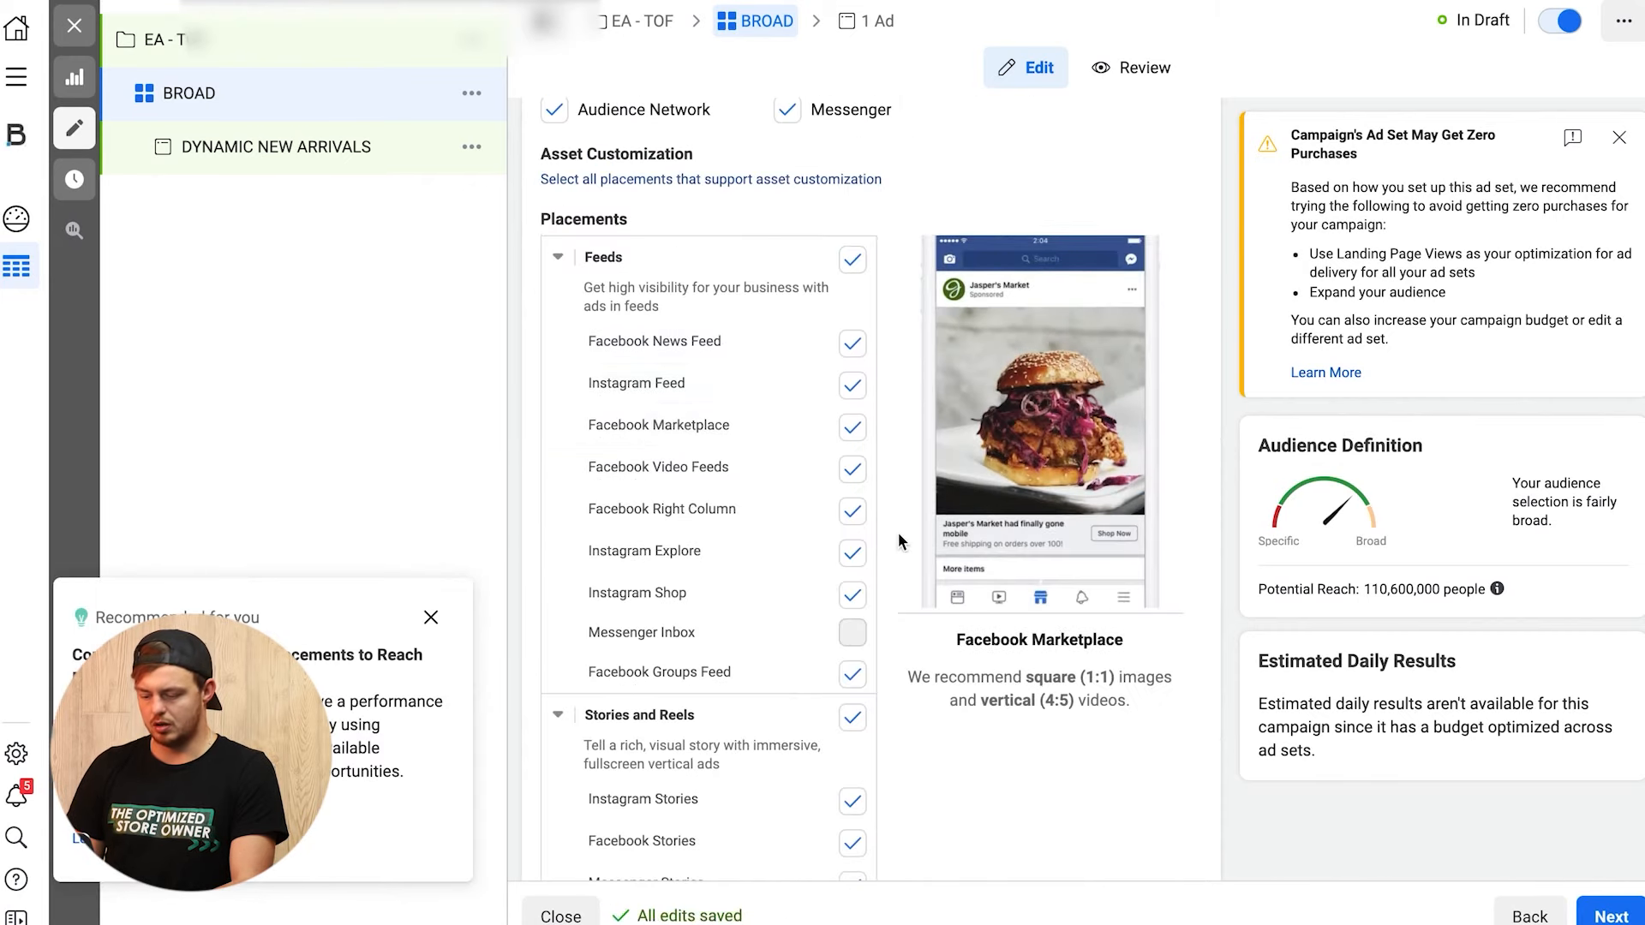
pyautogui.scroll(-13, 898, 540)
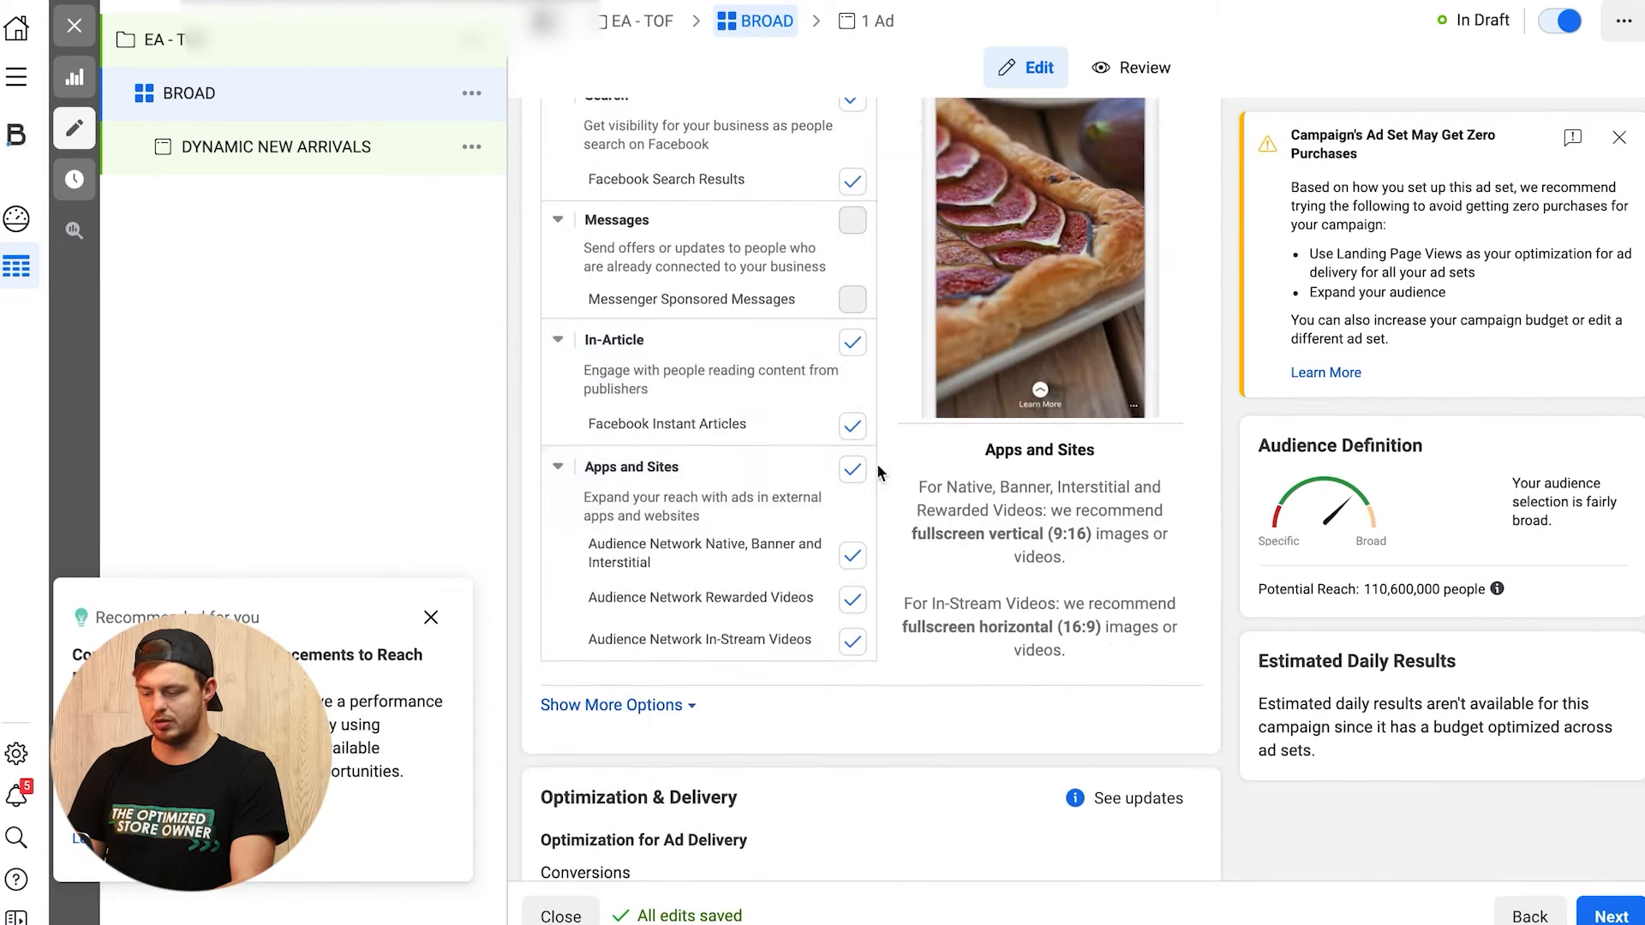
pyautogui.click(852, 468)
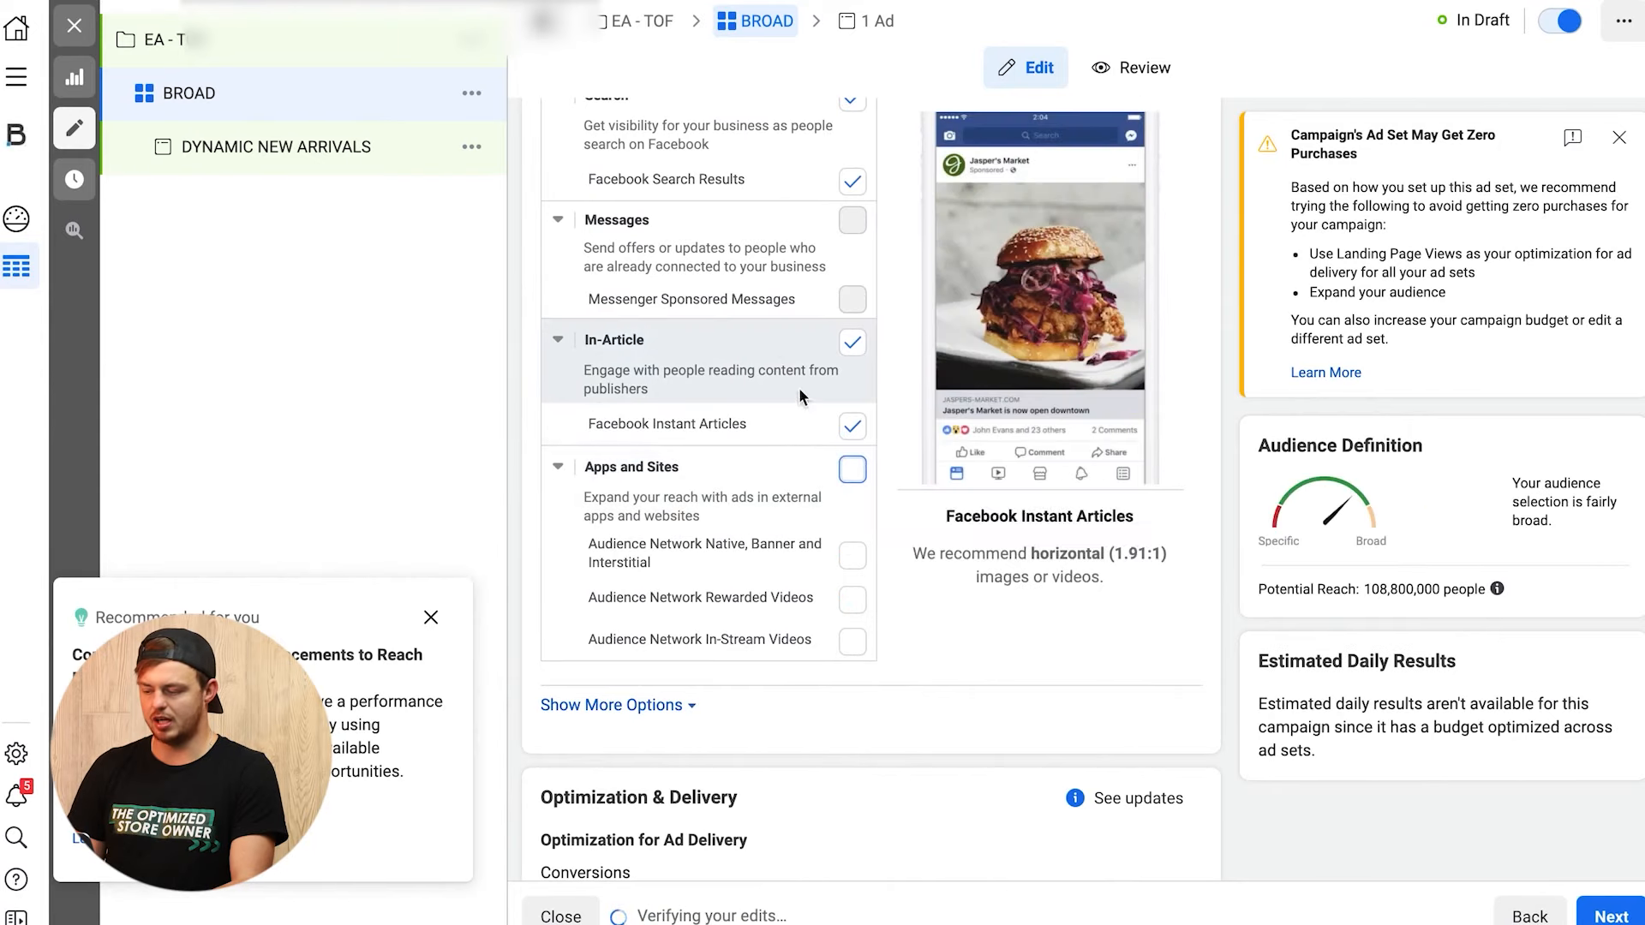
# Step: Expand the BROAD ad set's extra delivery options and set its attribution setting to 1-day click or view
pyautogui.scroll(-3, 814, 384)
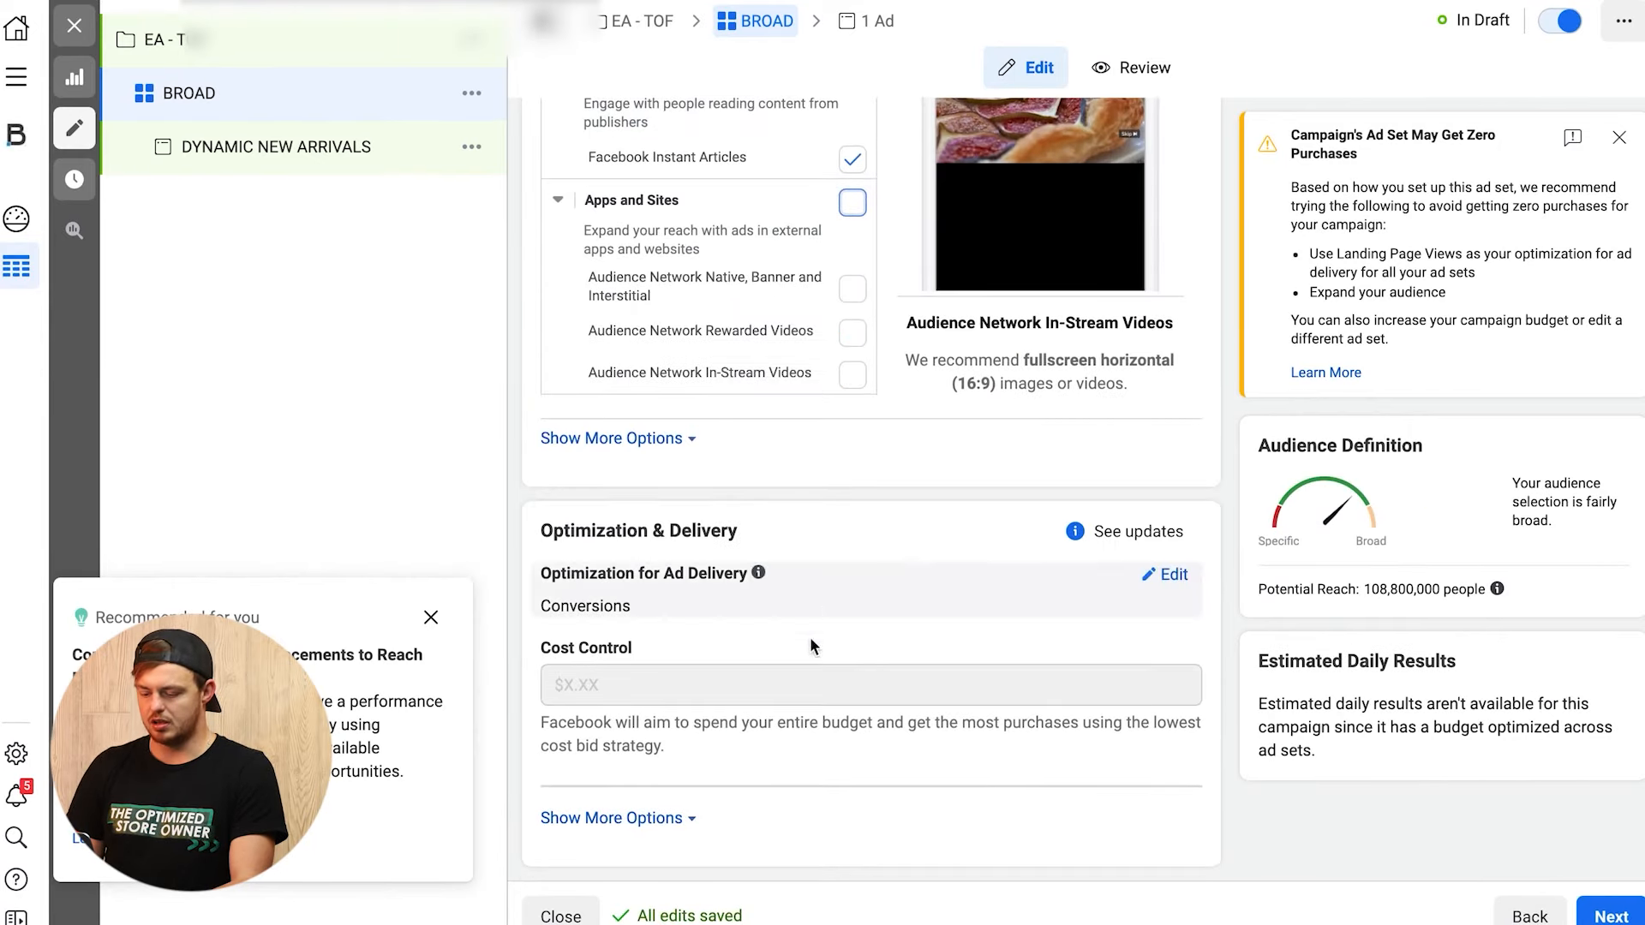
pyautogui.scroll(20, 656, 474)
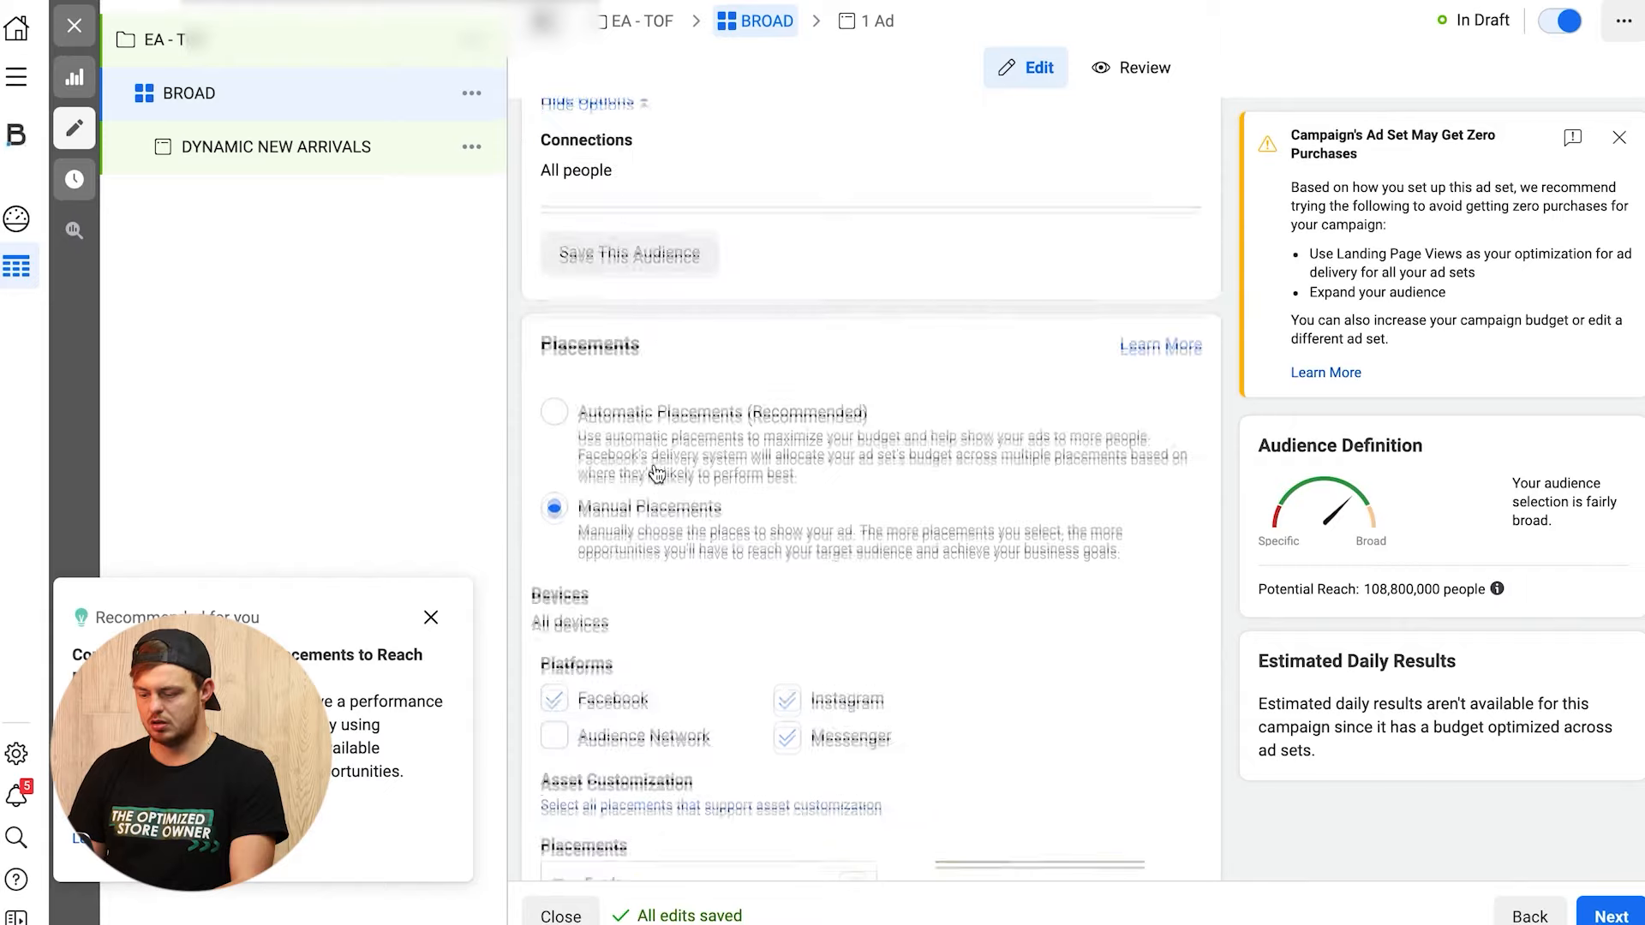
pyautogui.scroll(-5, 656, 474)
pyautogui.scroll(3, 722, 180)
pyautogui.scroll(3, 722, 180)
pyautogui.scroll(-12, 704, 326)
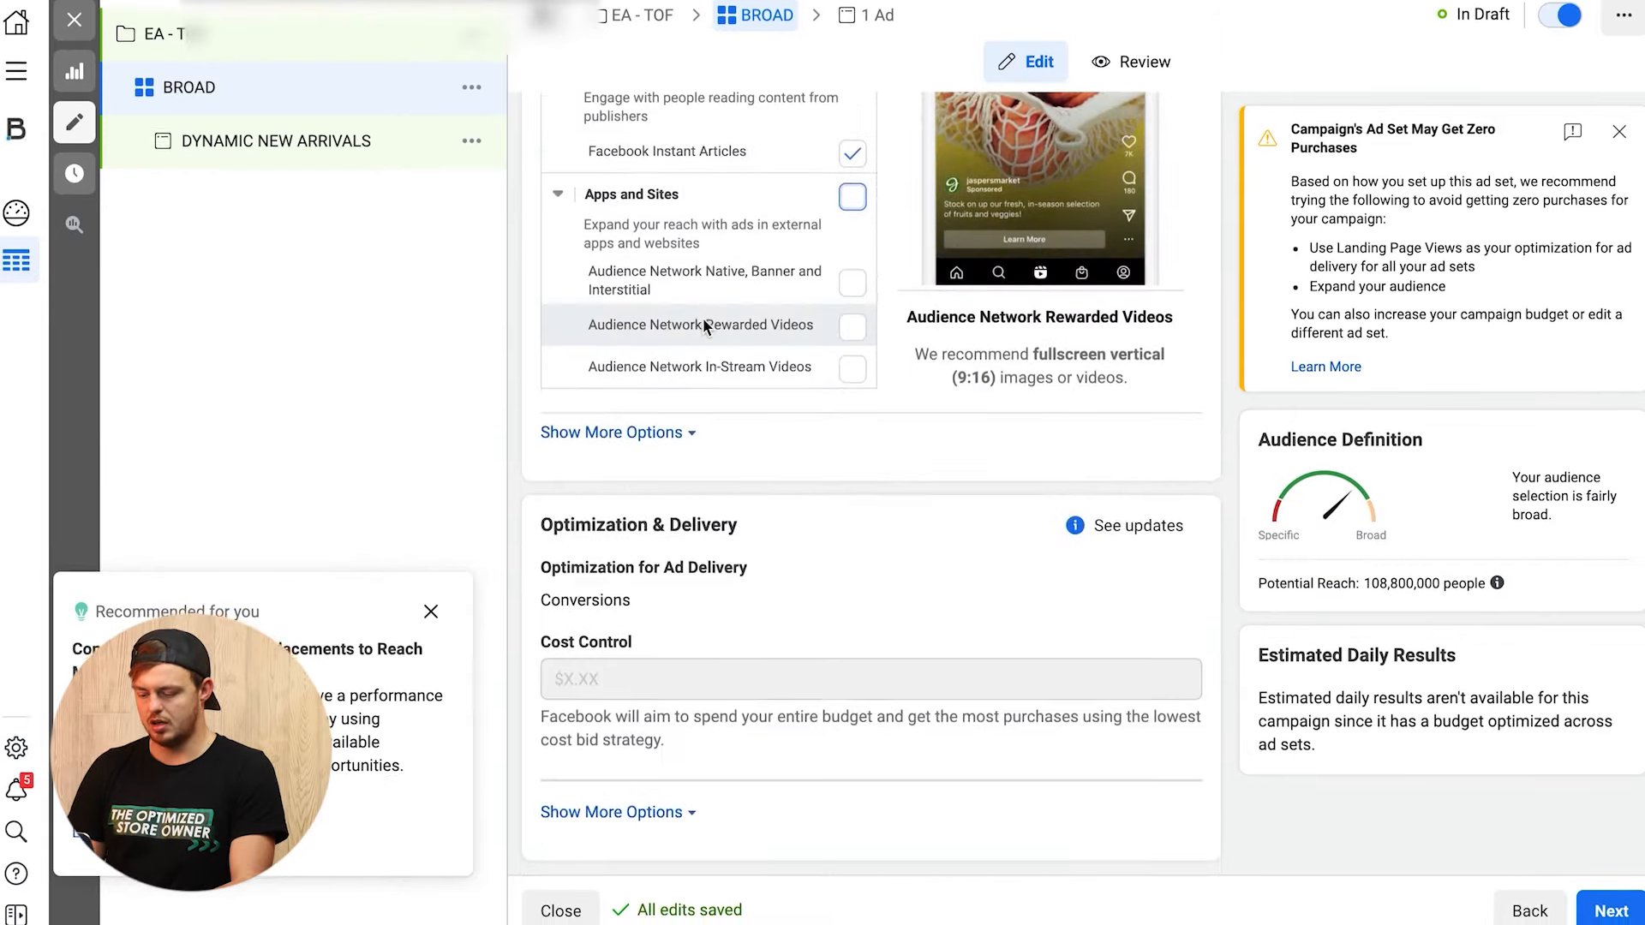
pyautogui.click(621, 816)
pyautogui.scroll(-2, 733, 700)
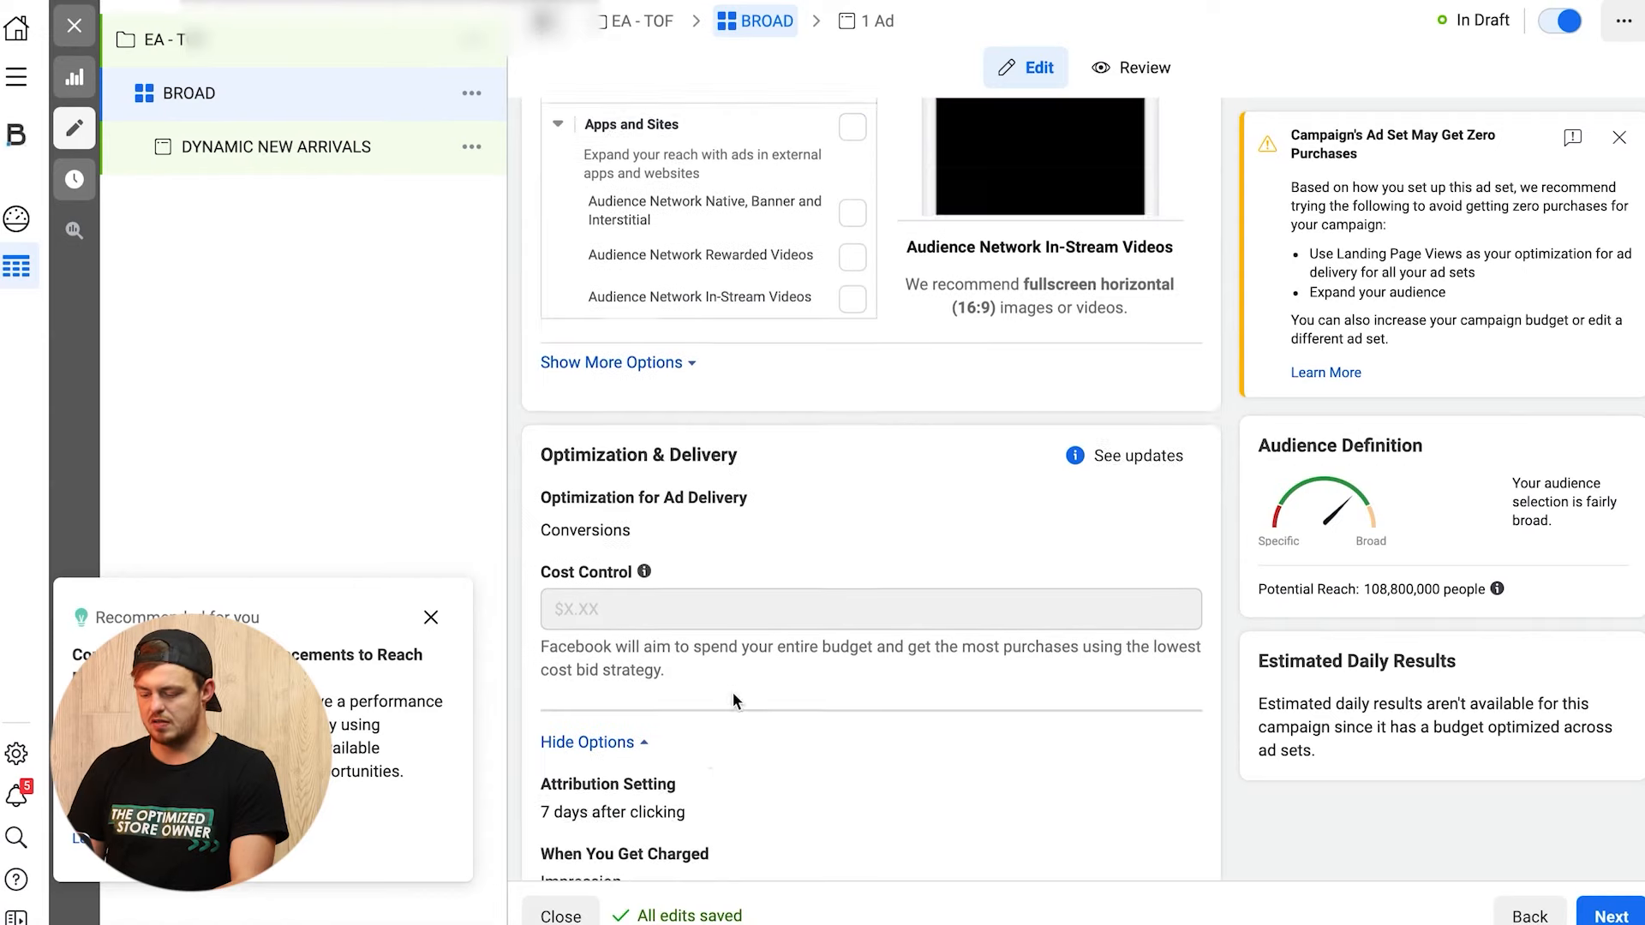
pyautogui.click(1172, 722)
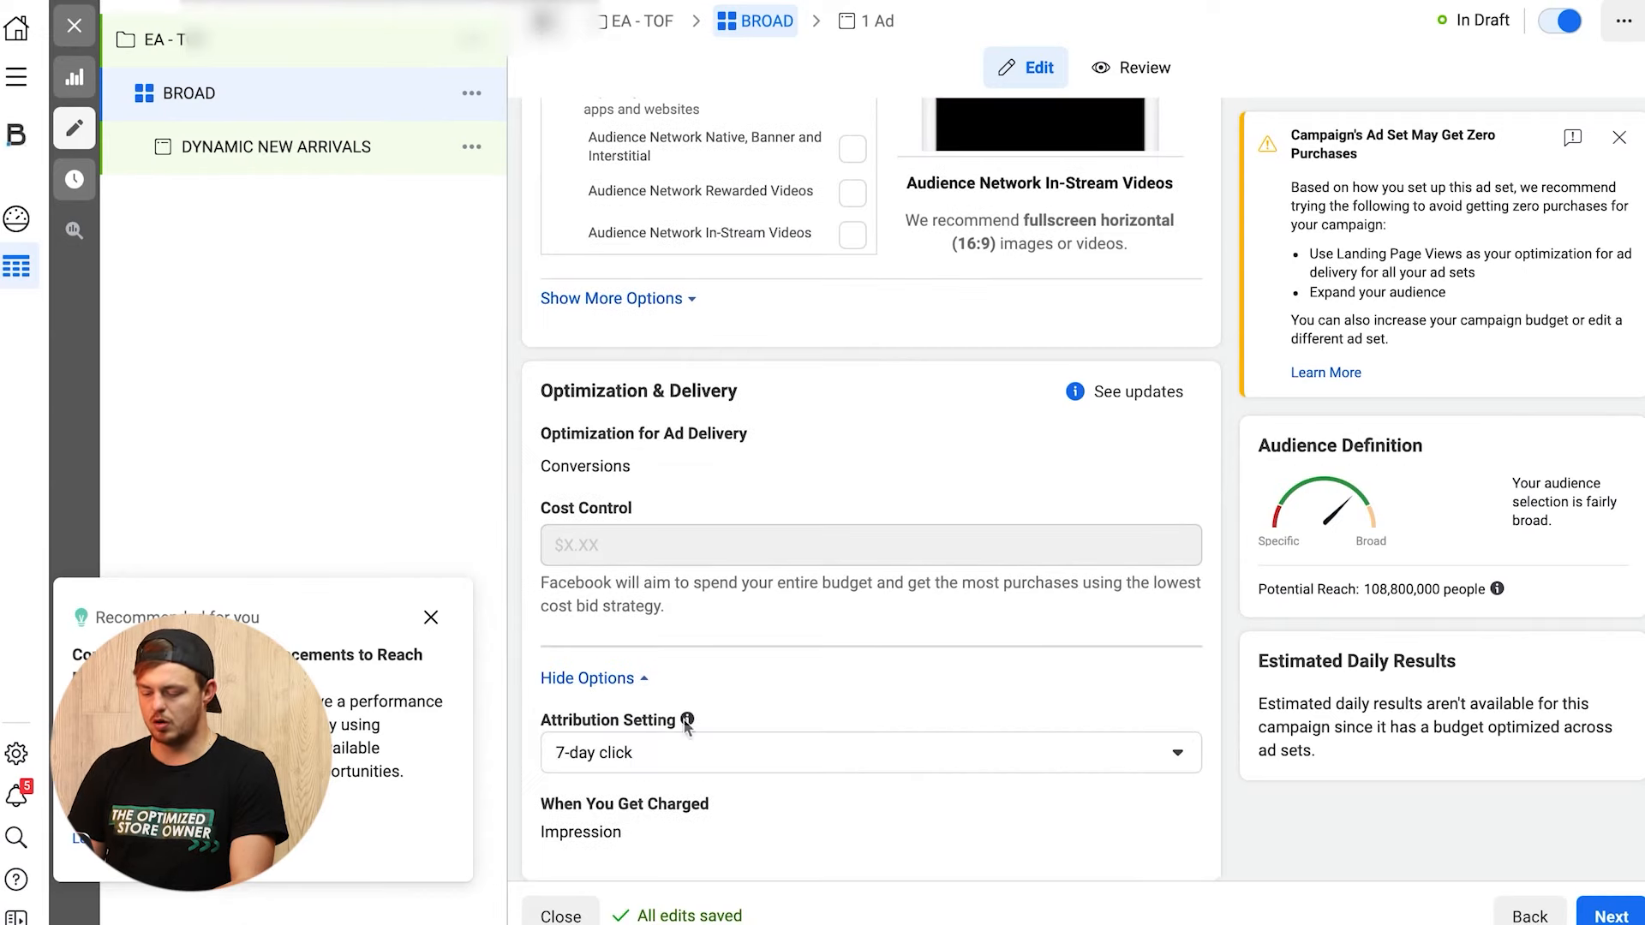
pyautogui.click(659, 755)
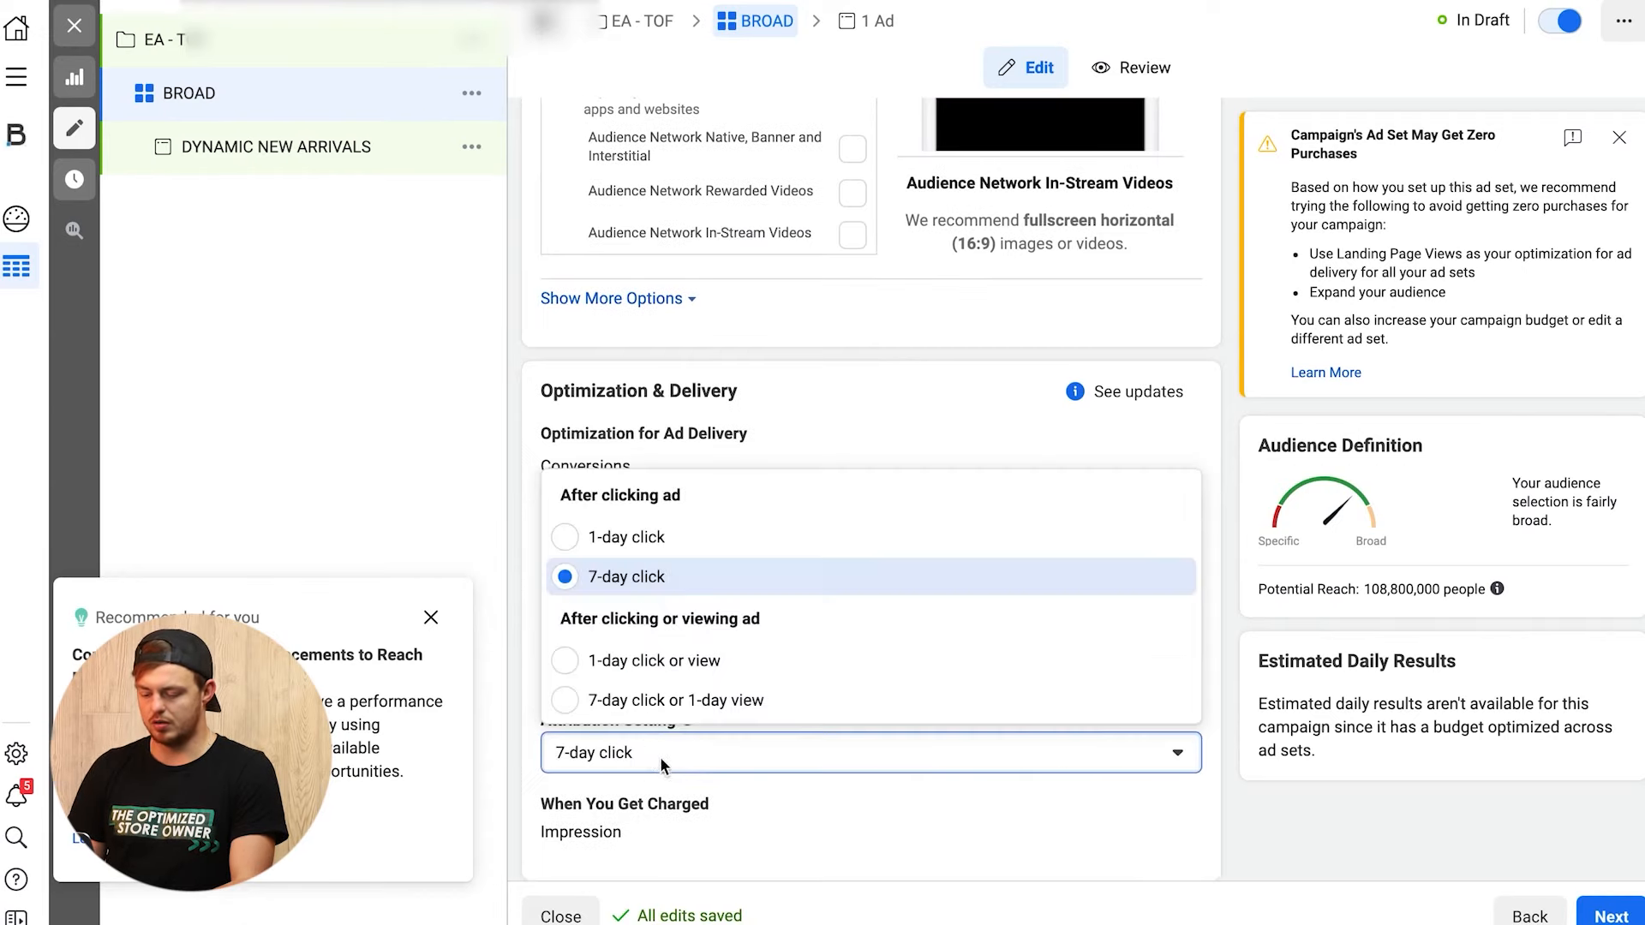
pyautogui.click(681, 660)
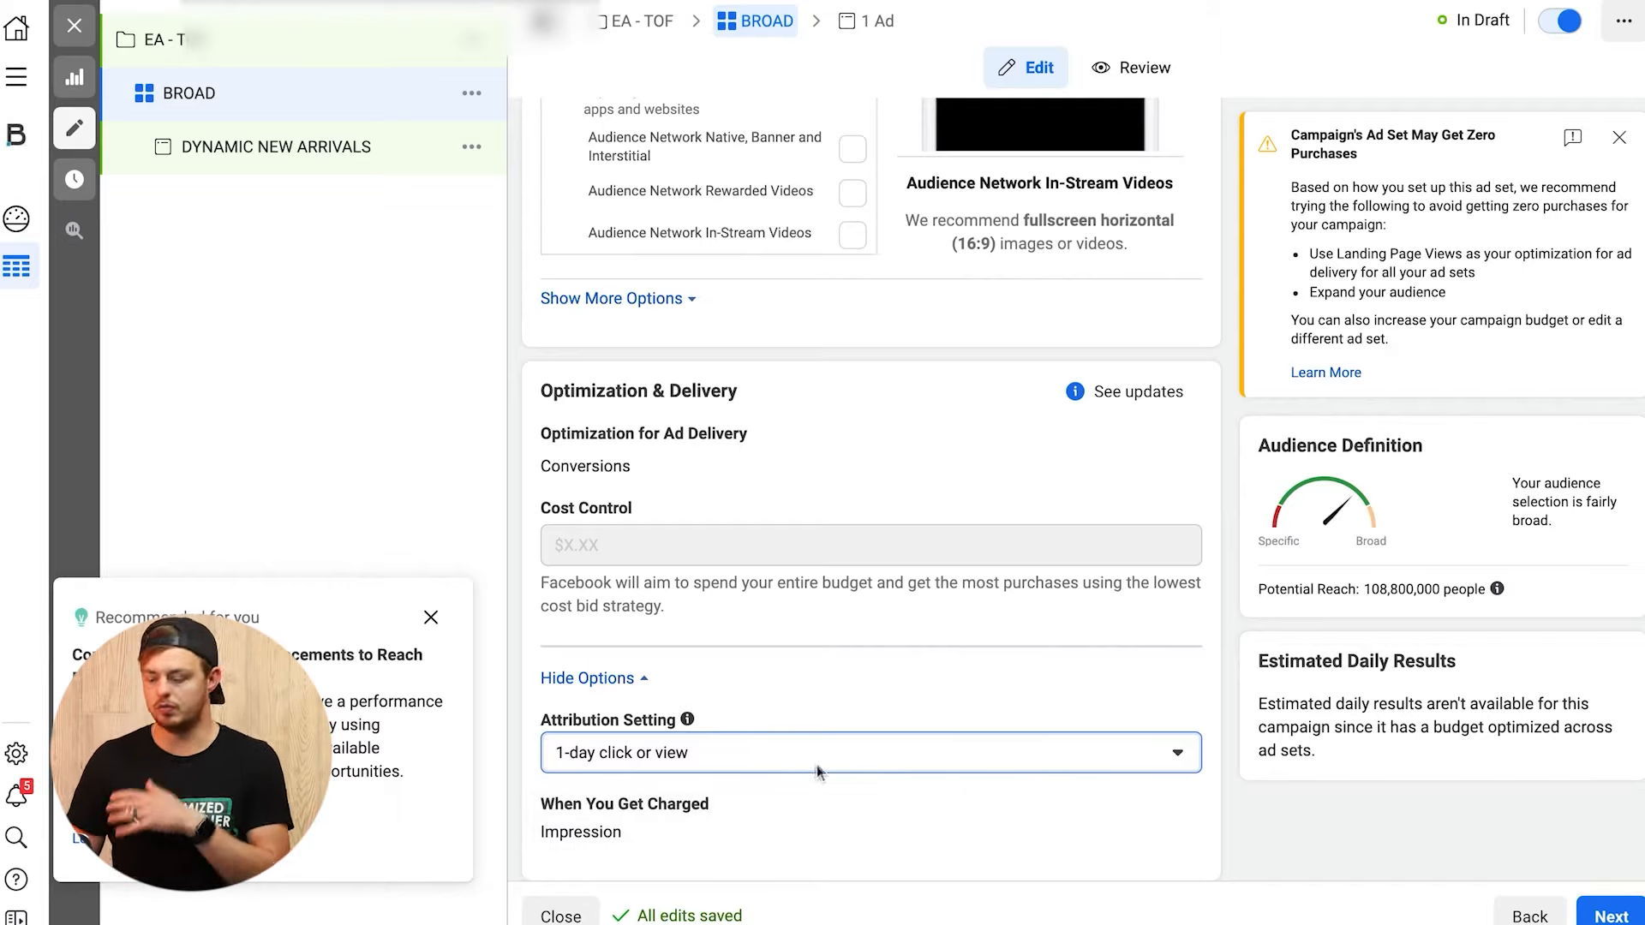
# Step: Dismiss the recommendation, go to the DYNAMIC NEW ARRIVALS ad and choose the libbys_boutique account in its Identity settings
pyautogui.click(431, 617)
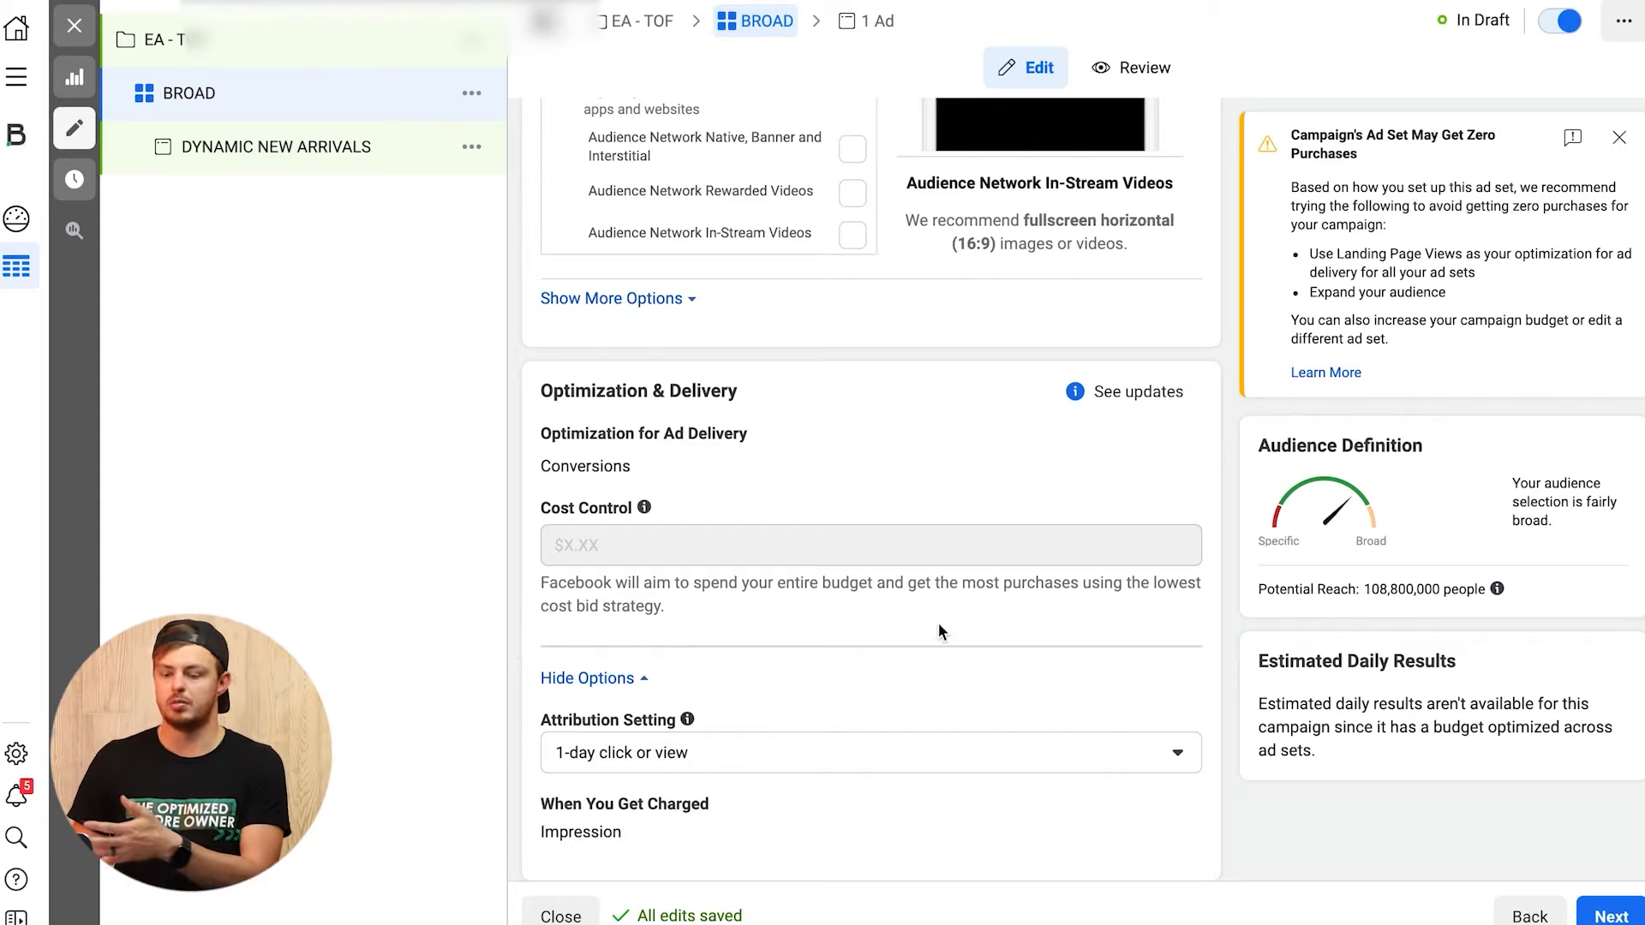
pyautogui.scroll(-1, 1099, 626)
pyautogui.click(892, 28)
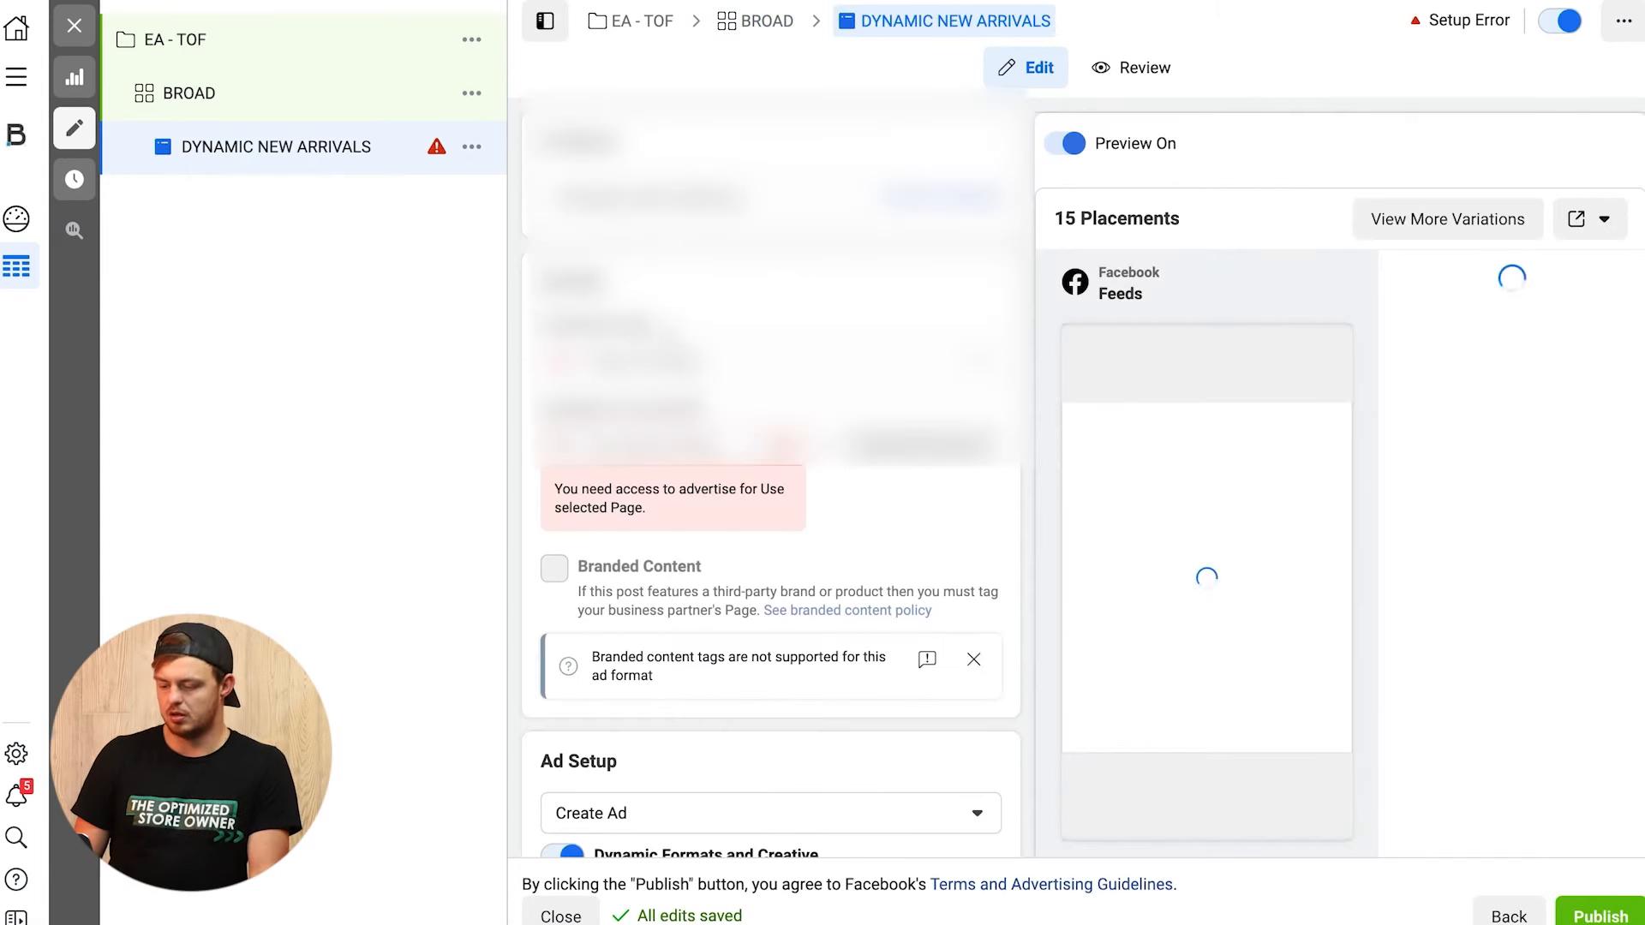
pyautogui.click(736, 448)
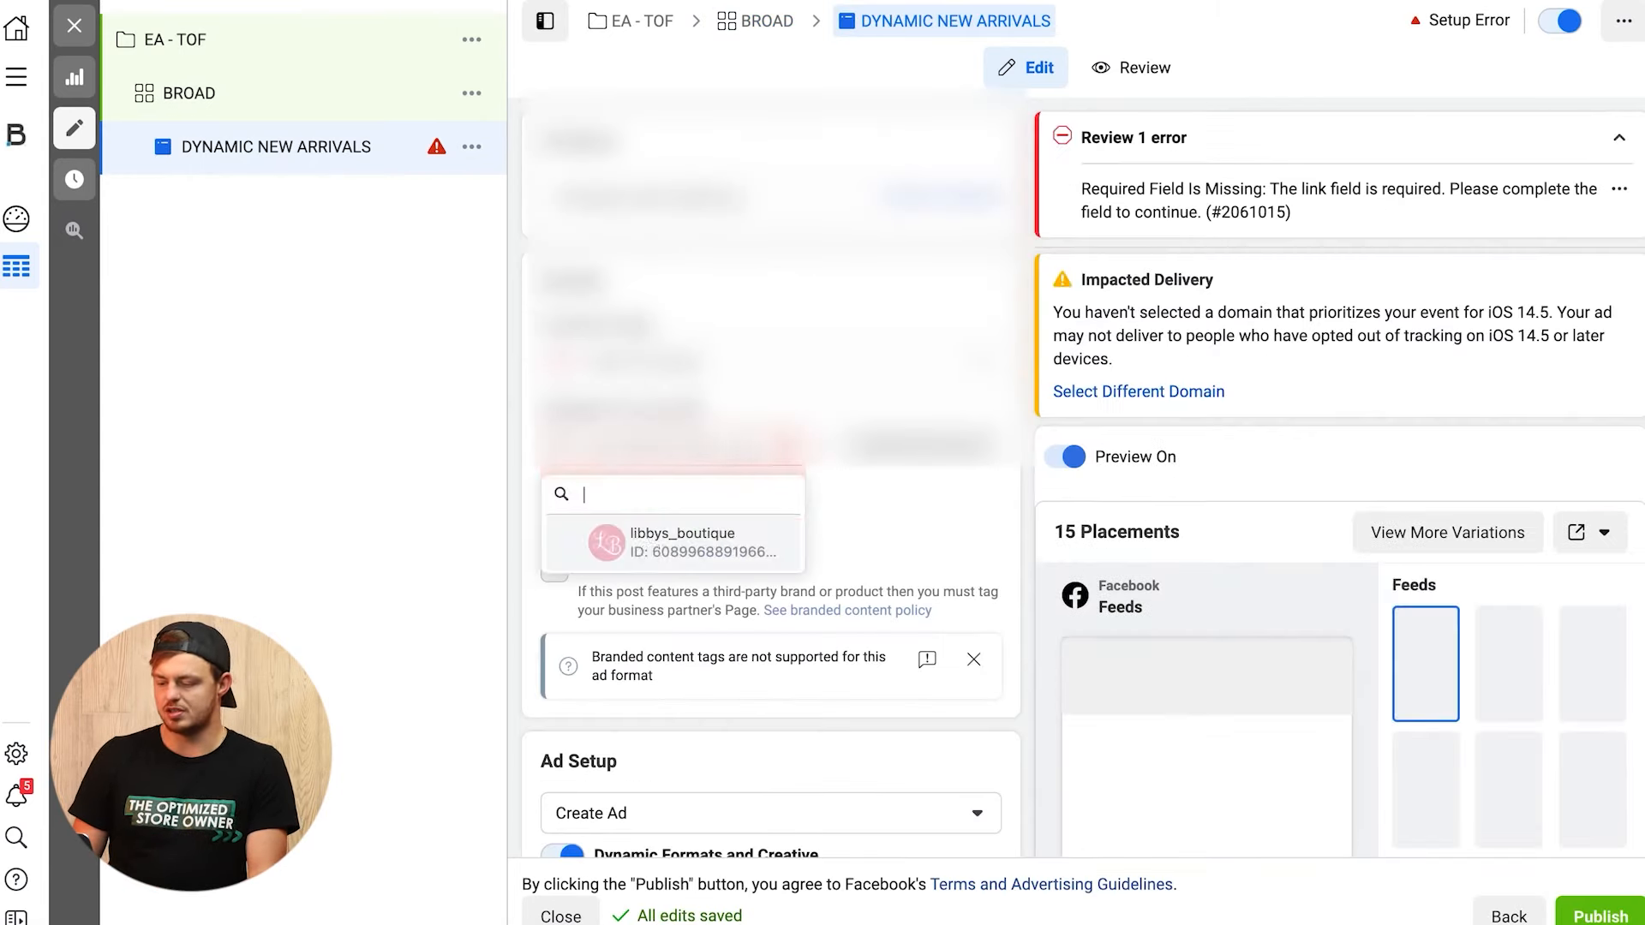
pyautogui.click(643, 557)
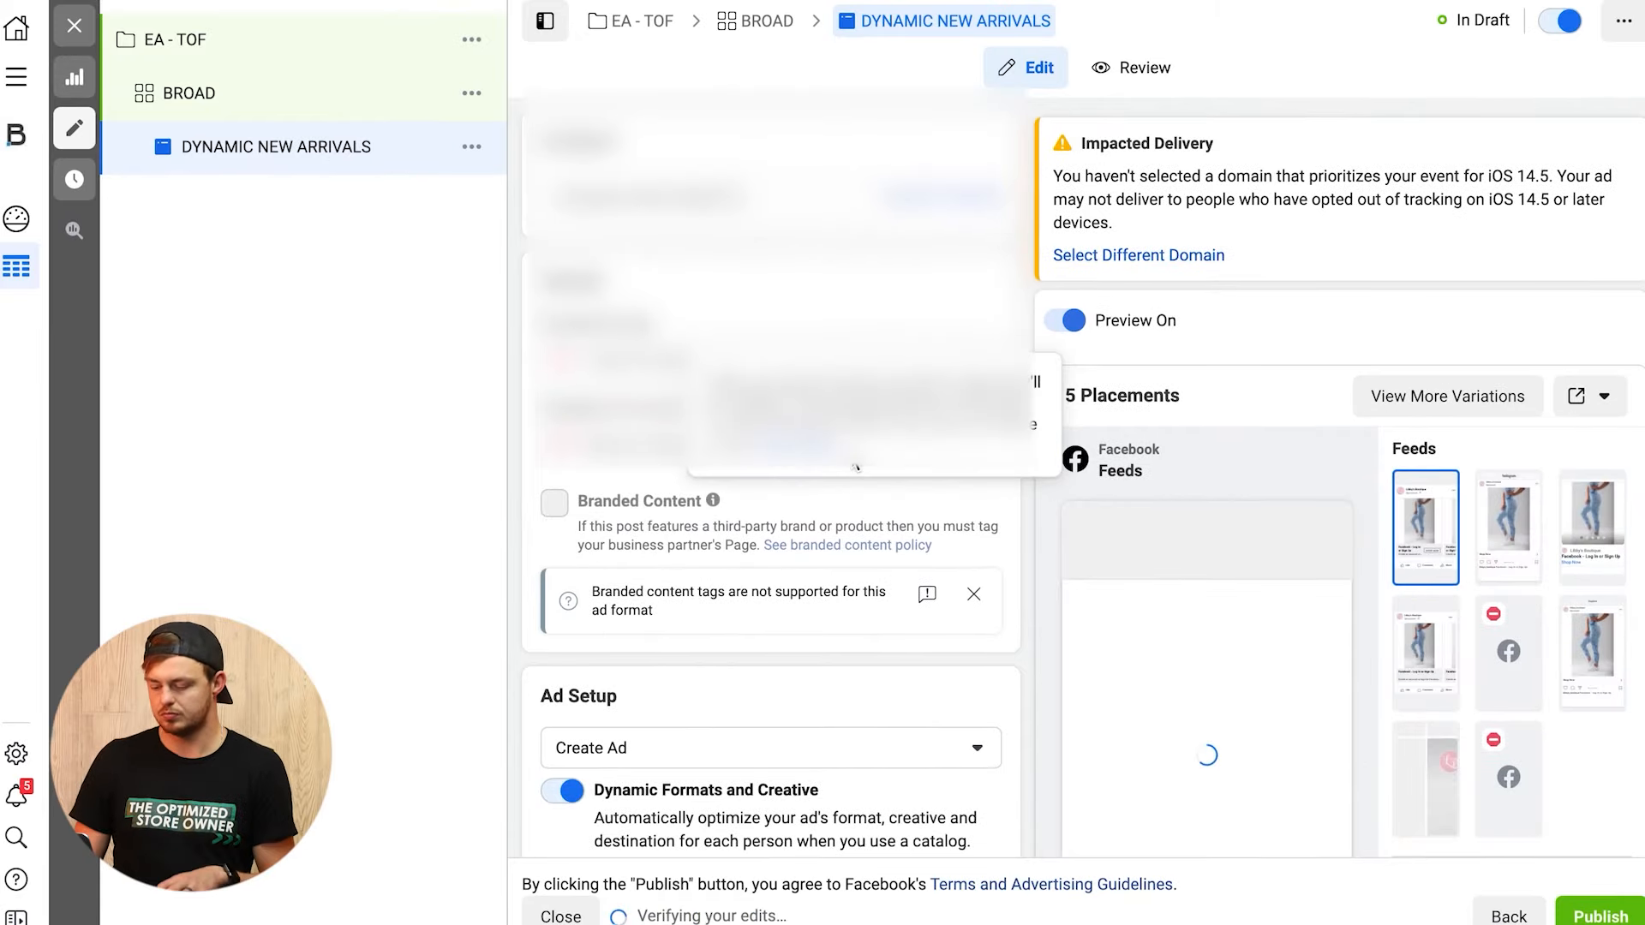
pyautogui.scroll(-5, 752, 486)
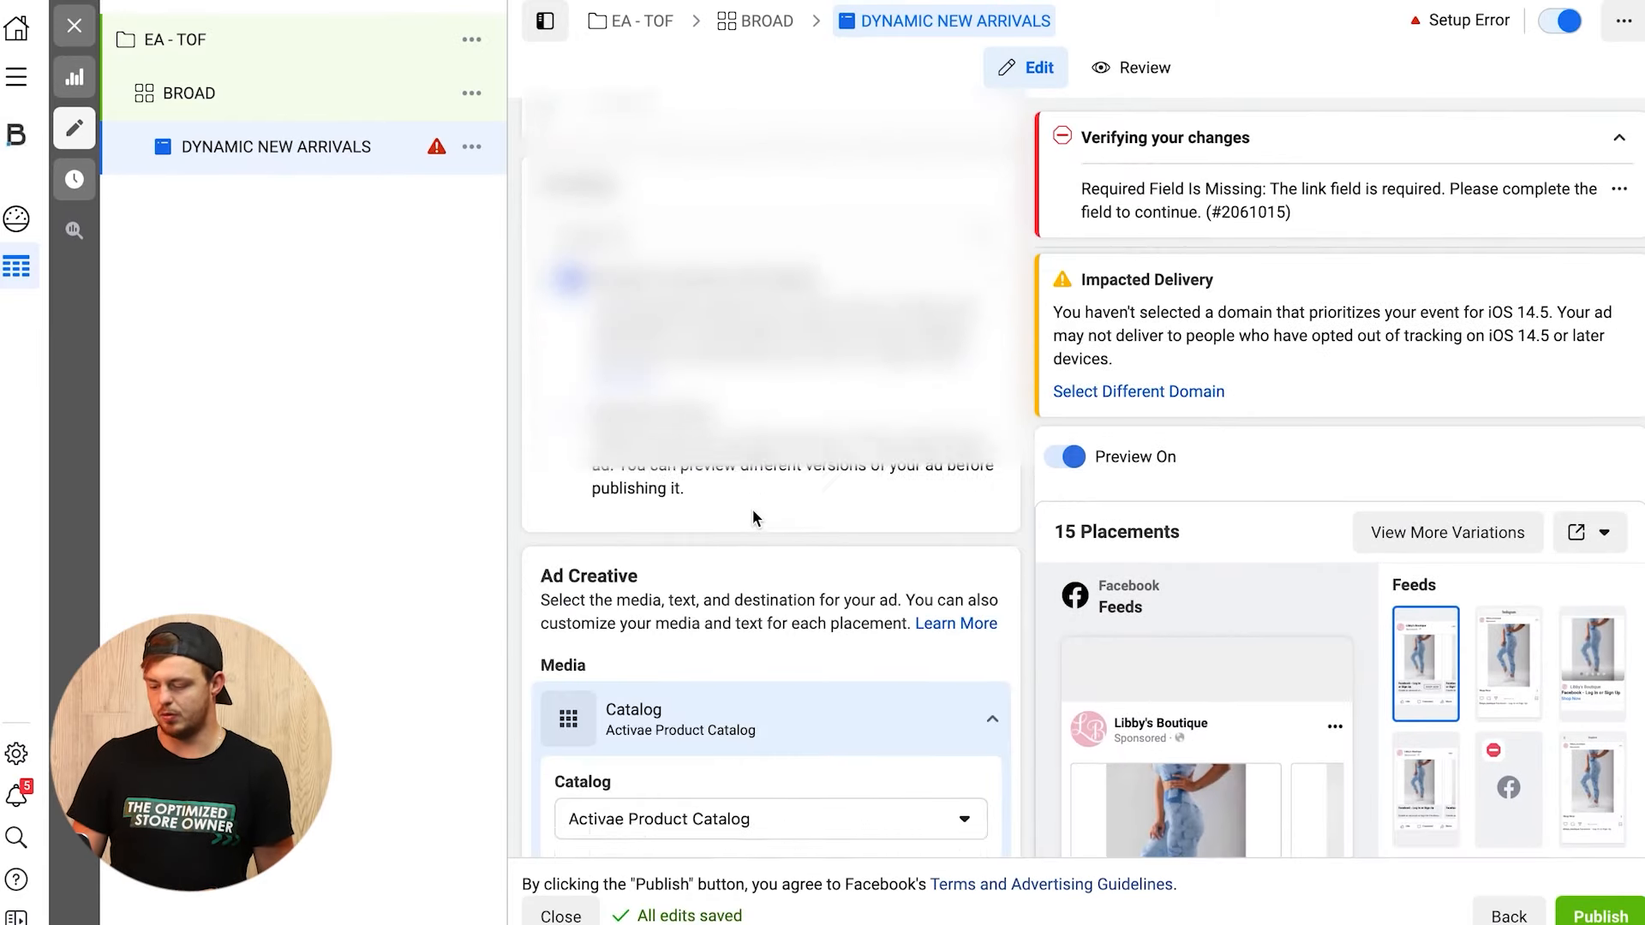
pyautogui.scroll(2, 752, 518)
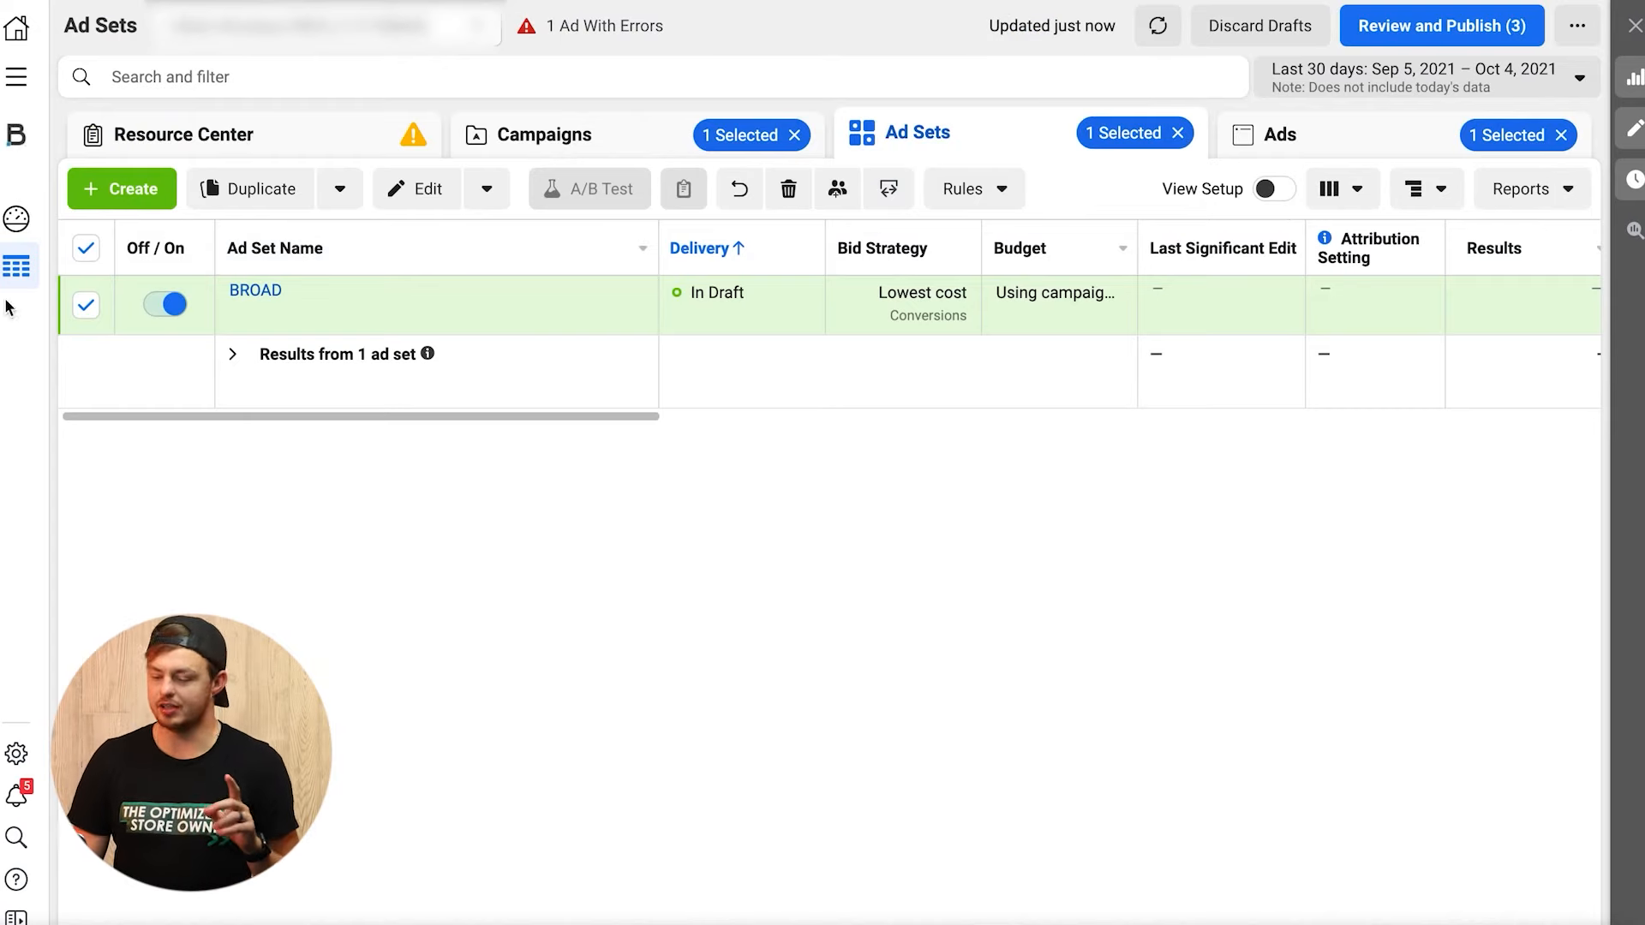
# Step: Return to the BROAD ad set and turn on Dynamic Creative, accepting the loss of dynamic formats and ad creative
pyautogui.moveTo(358, 319)
pyautogui.click(360, 319)
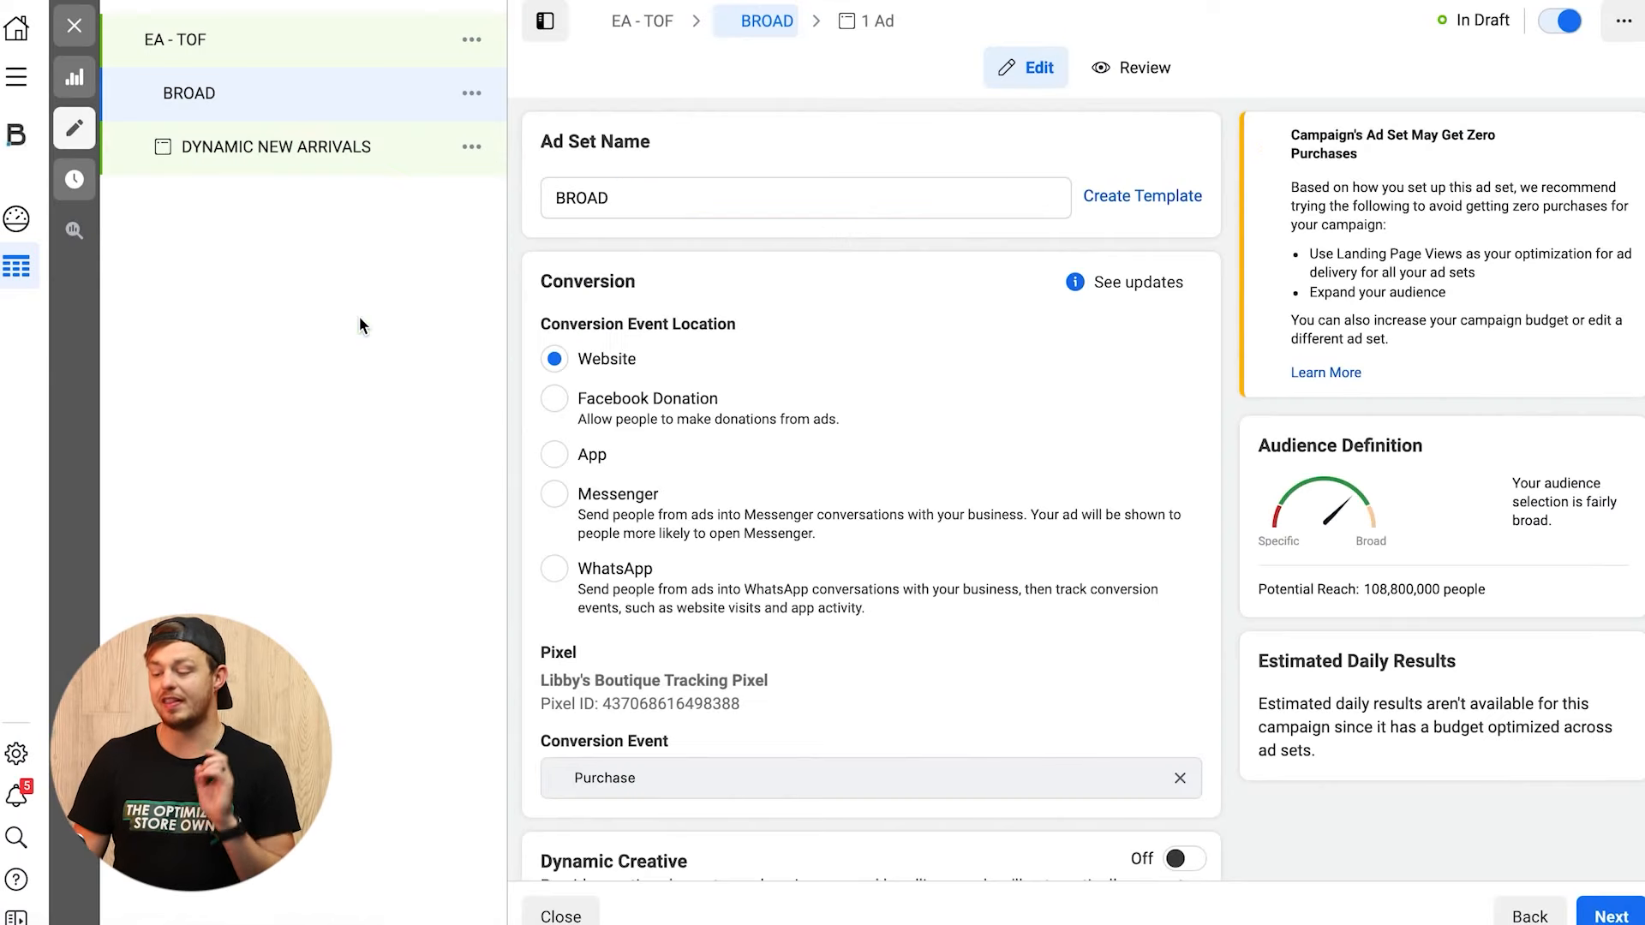
pyautogui.scroll(-2, 771, 411)
pyautogui.scroll(-1, 910, 454)
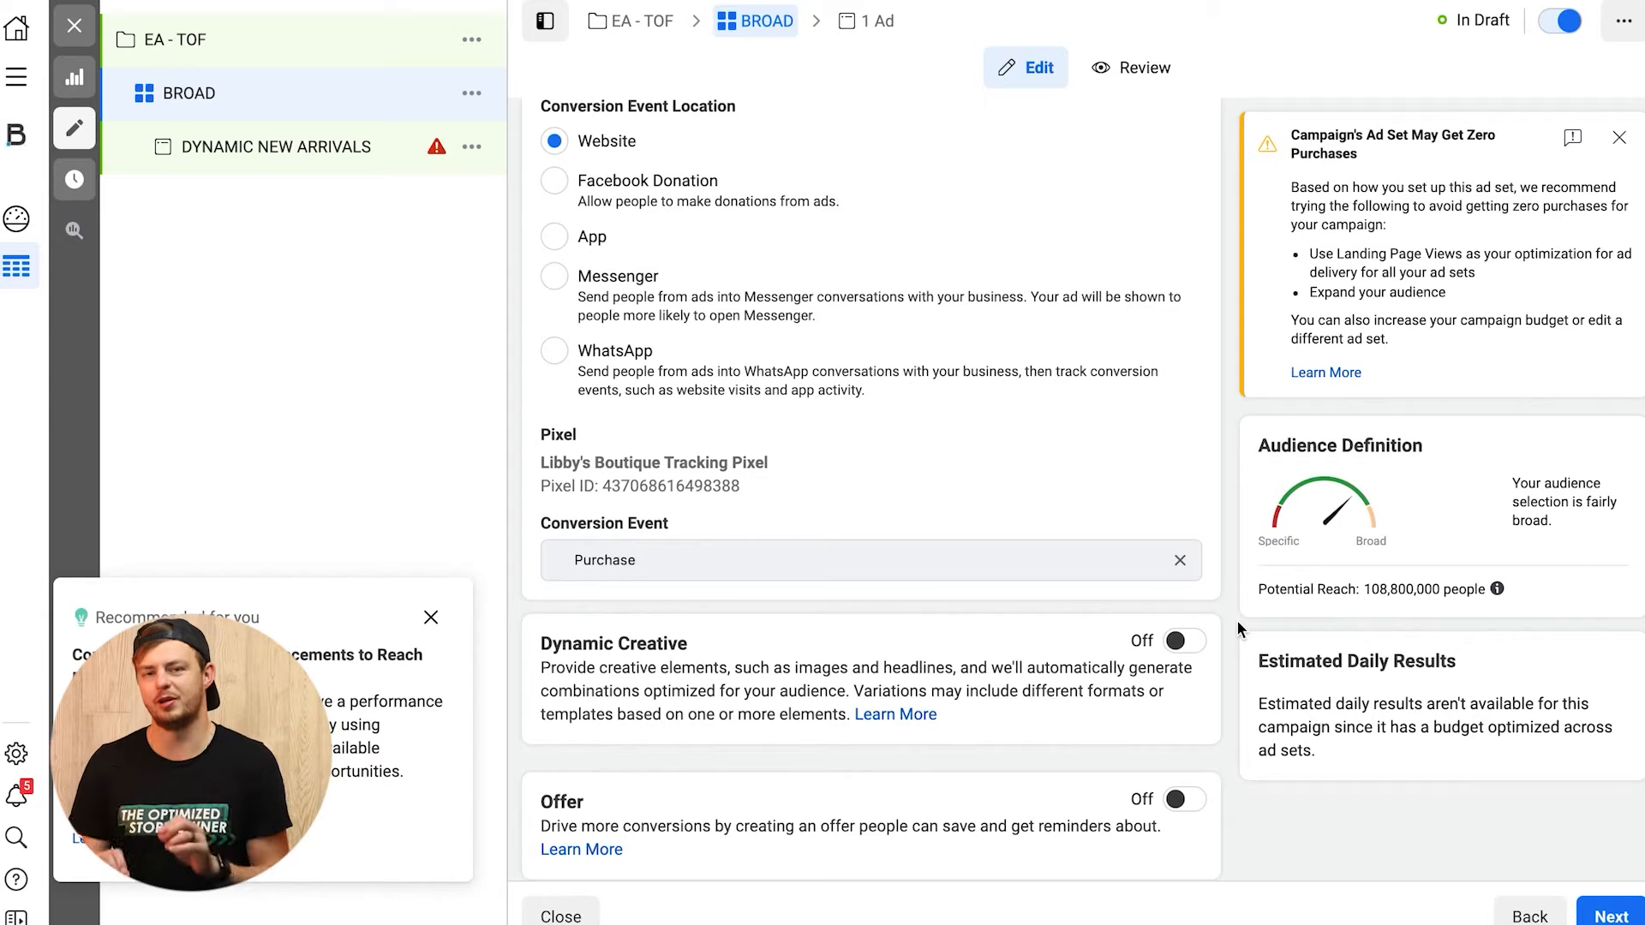
pyautogui.click(1181, 642)
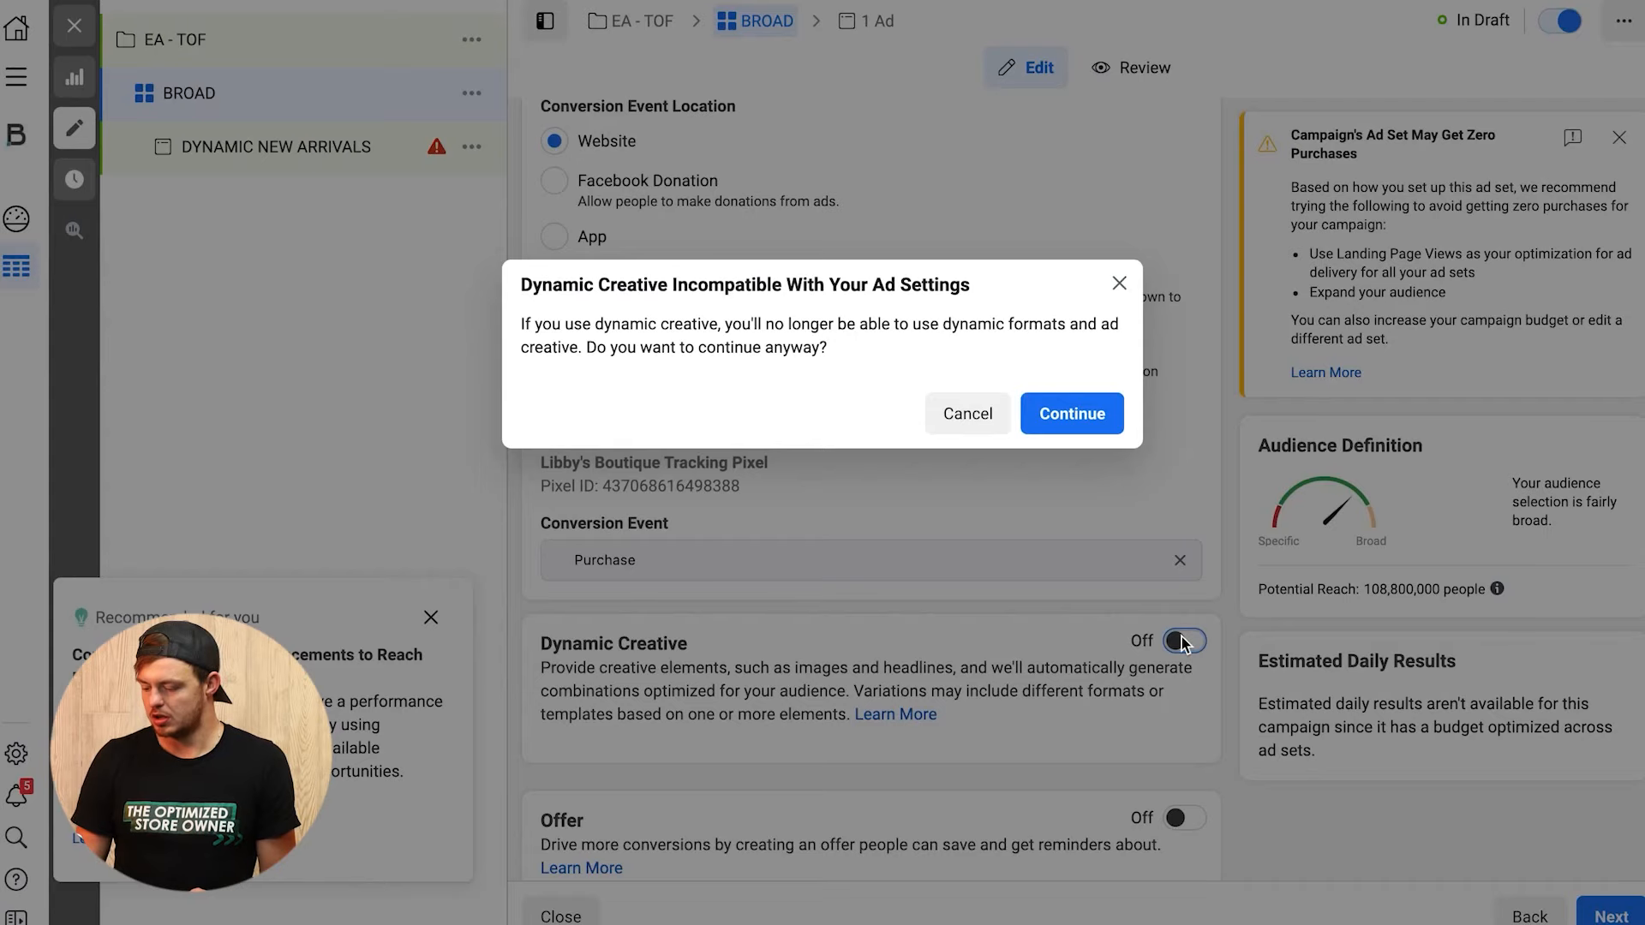
pyautogui.click(1072, 413)
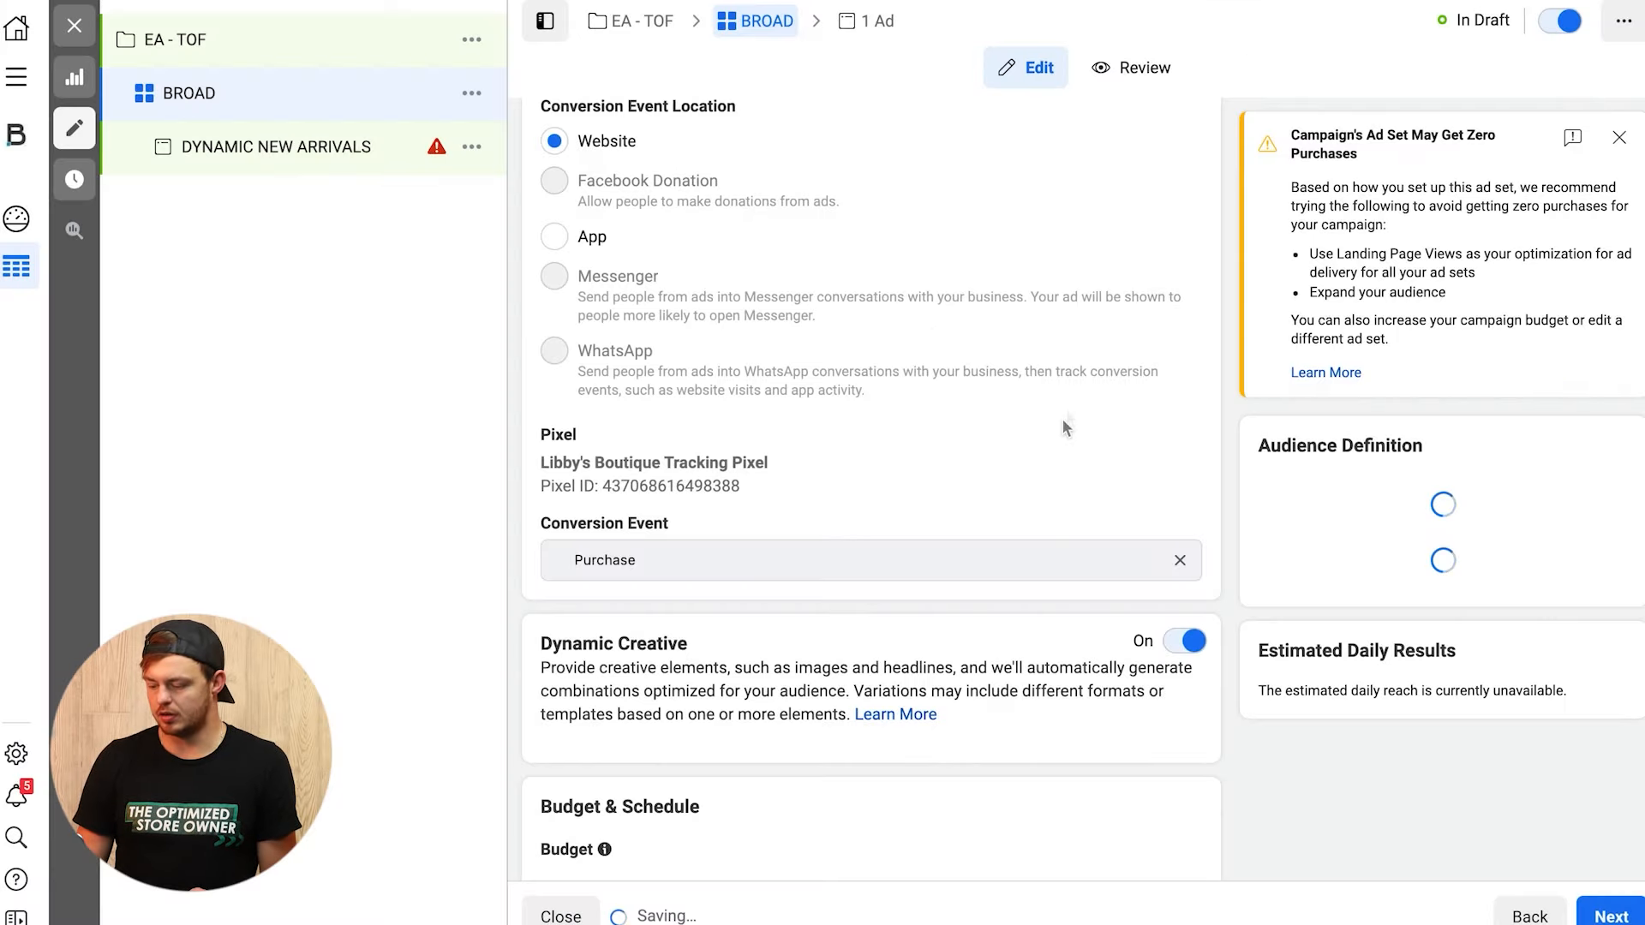
pyautogui.scroll(-1, 1006, 309)
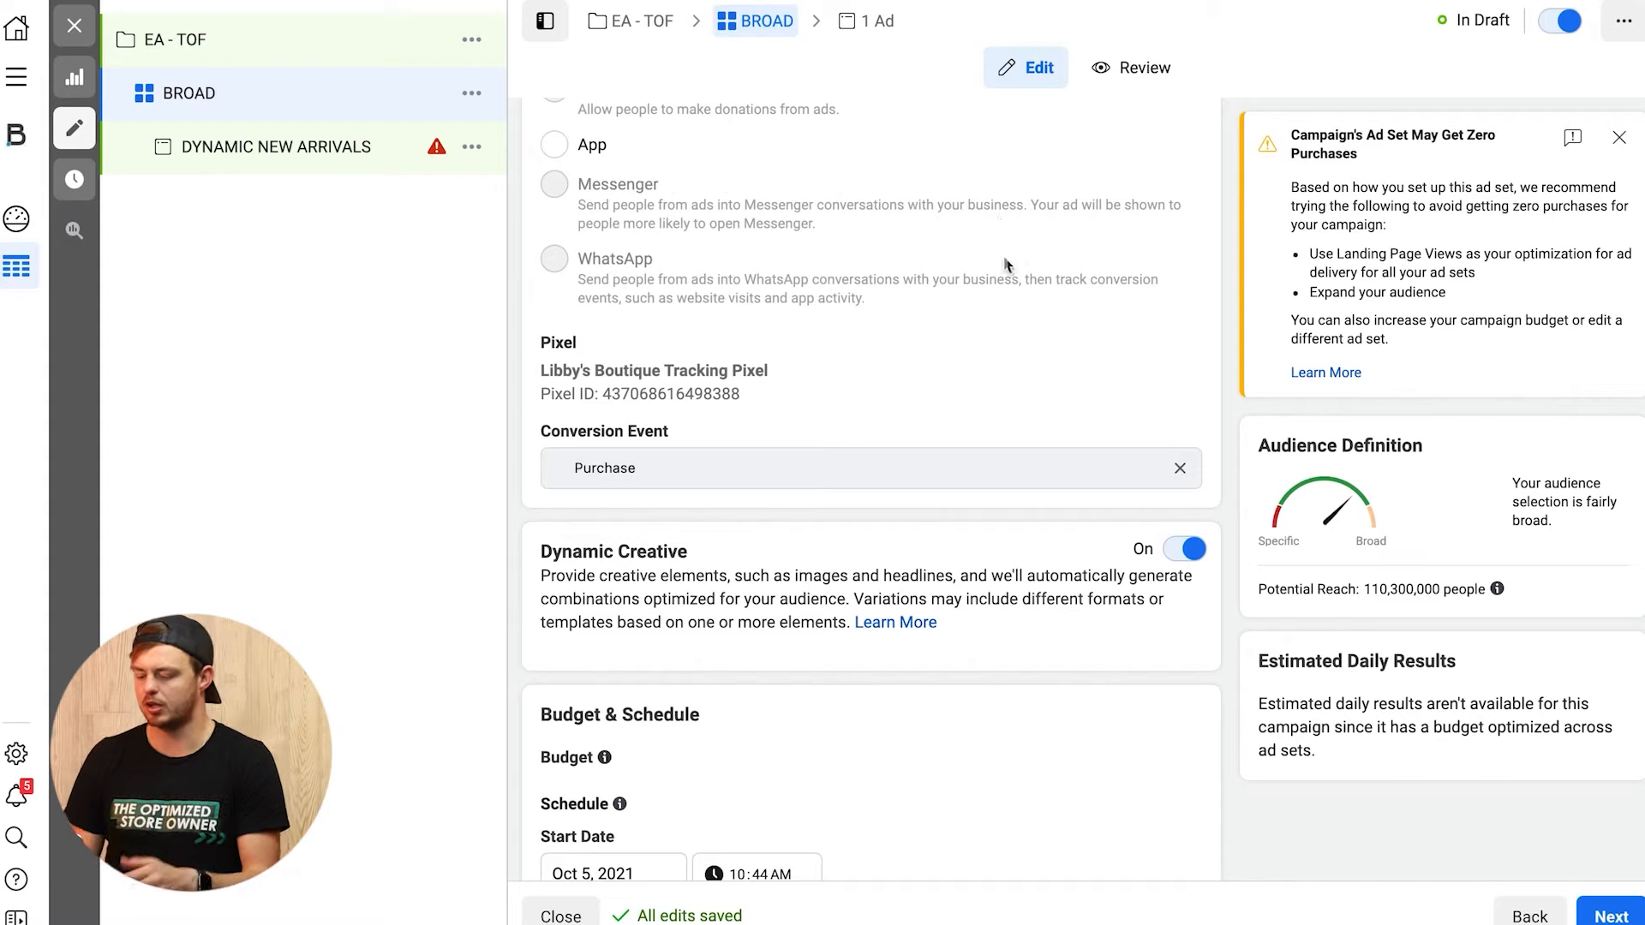
pyautogui.scroll(-3, 1009, 268)
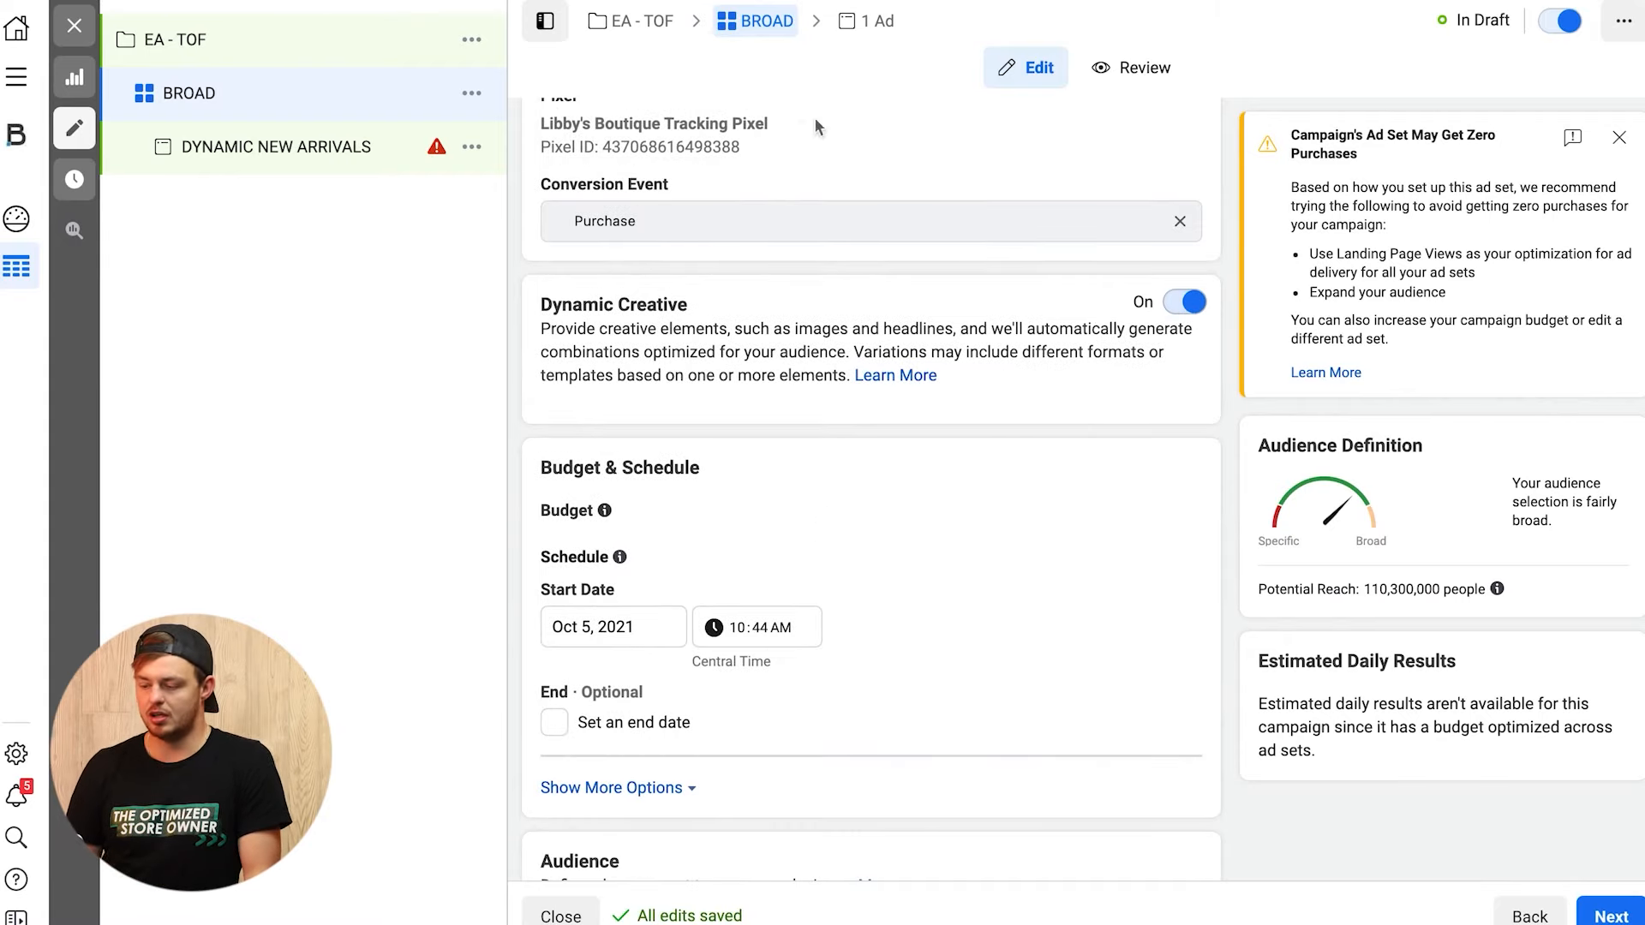
# Step: Add five images to the DYNAMIC NEW ARRIVALS ad: two libby-ad-swip graphics, 2.jpeg and two 720 × 899 Instagram photos
pyautogui.click(867, 22)
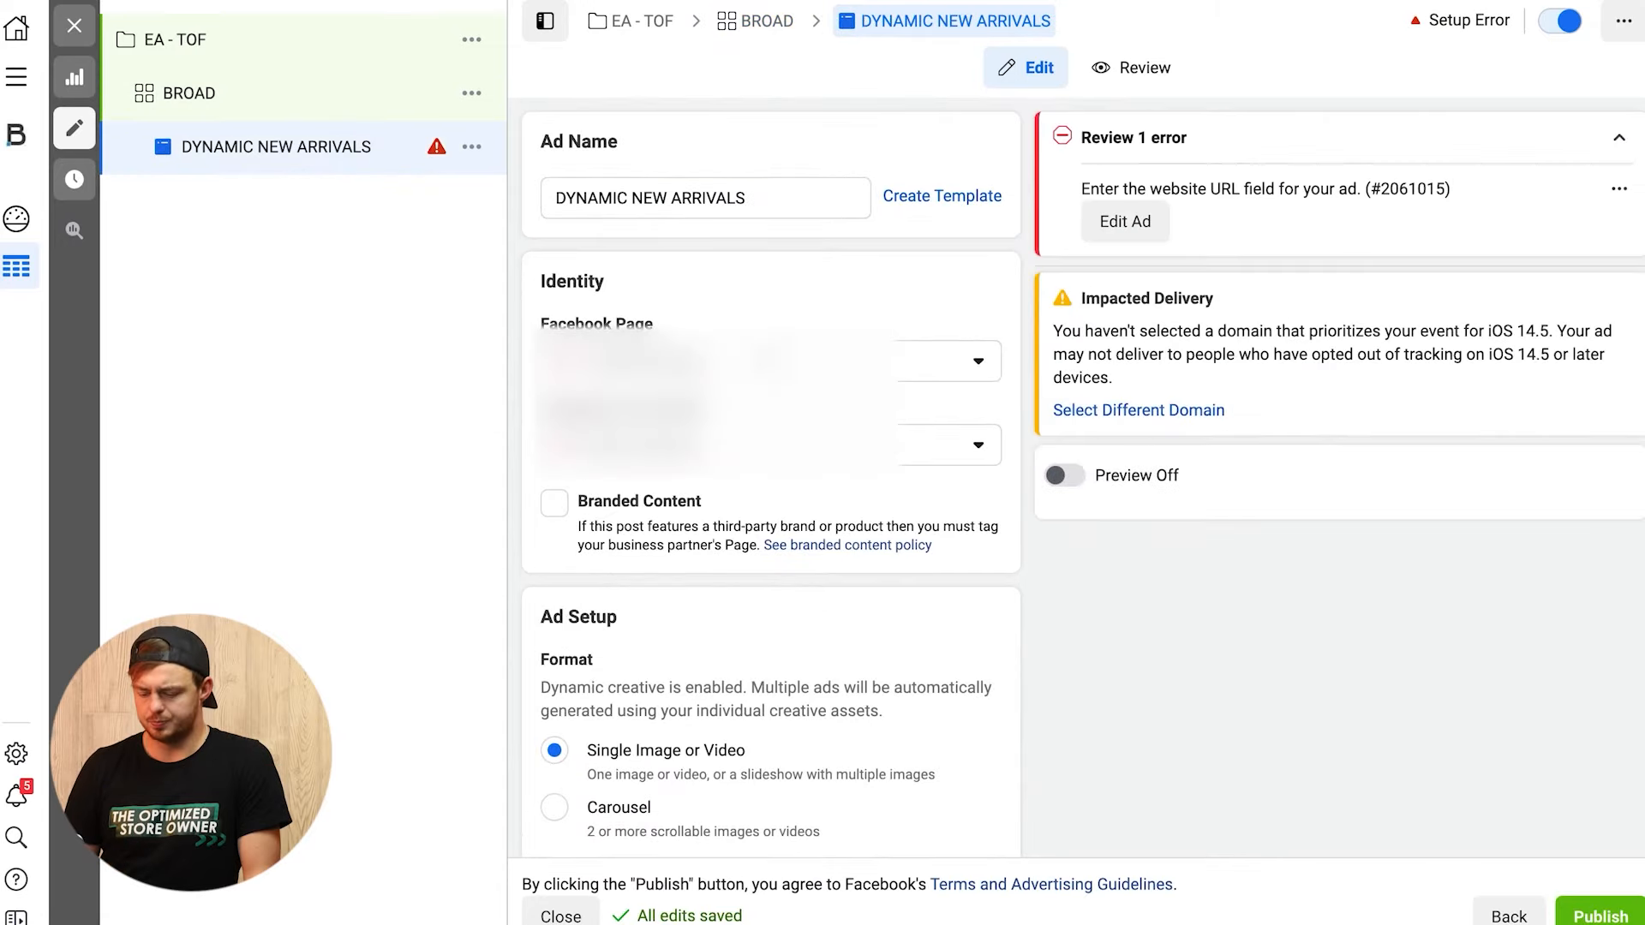
pyautogui.scroll(-1, 750, 391)
pyautogui.scroll(-3, 749, 382)
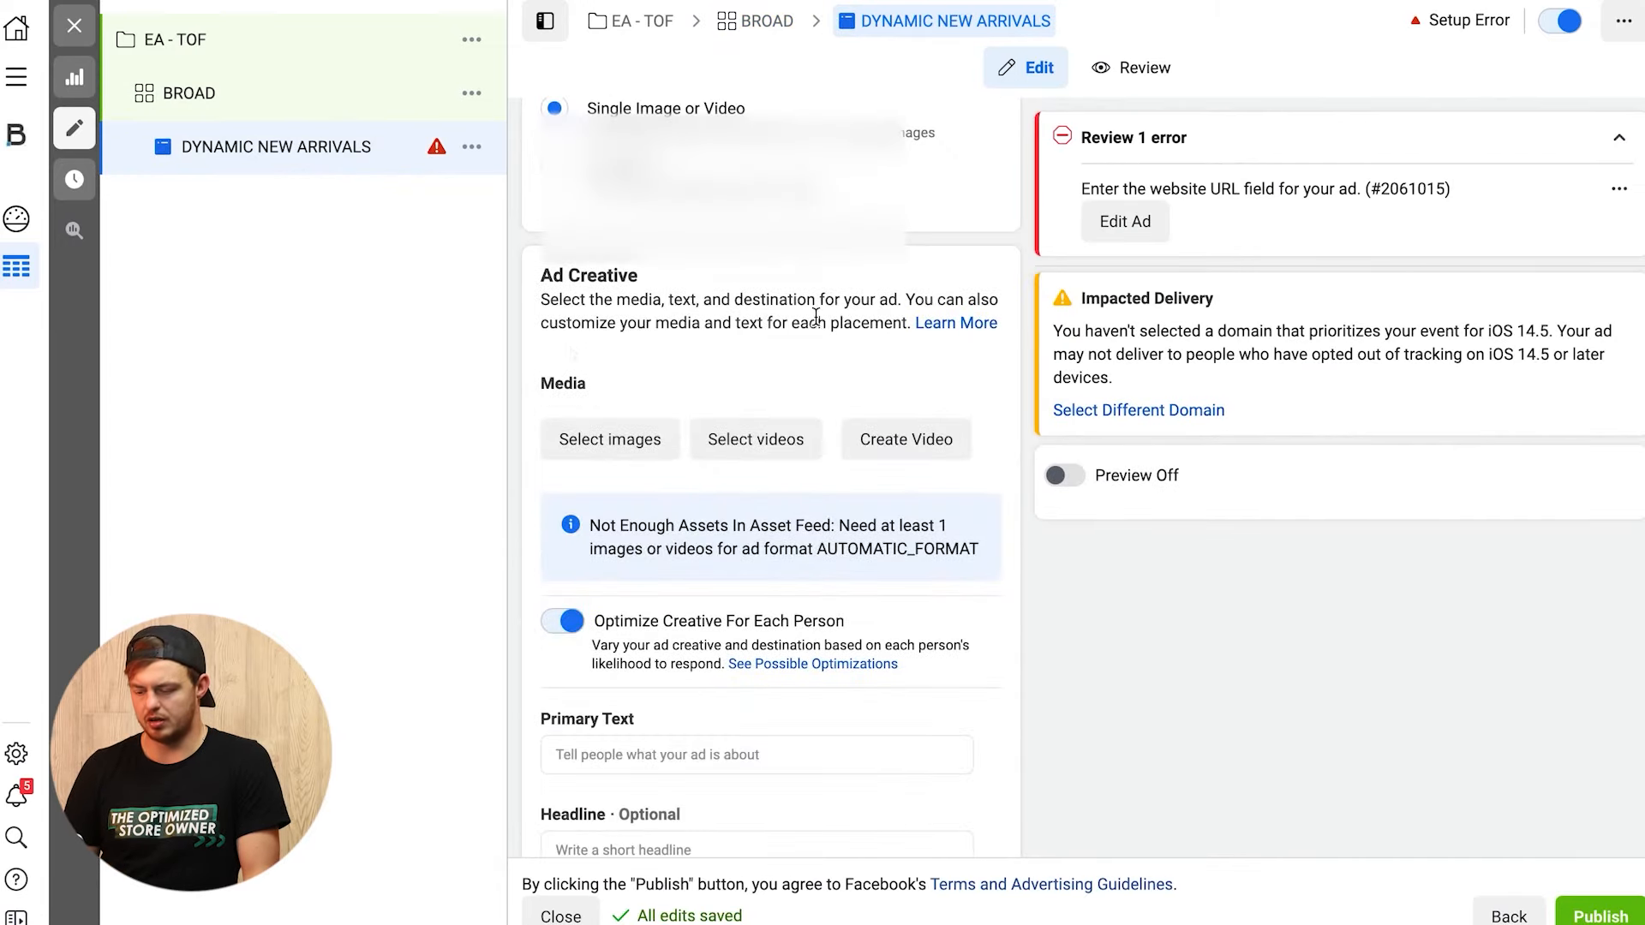
pyautogui.click(619, 440)
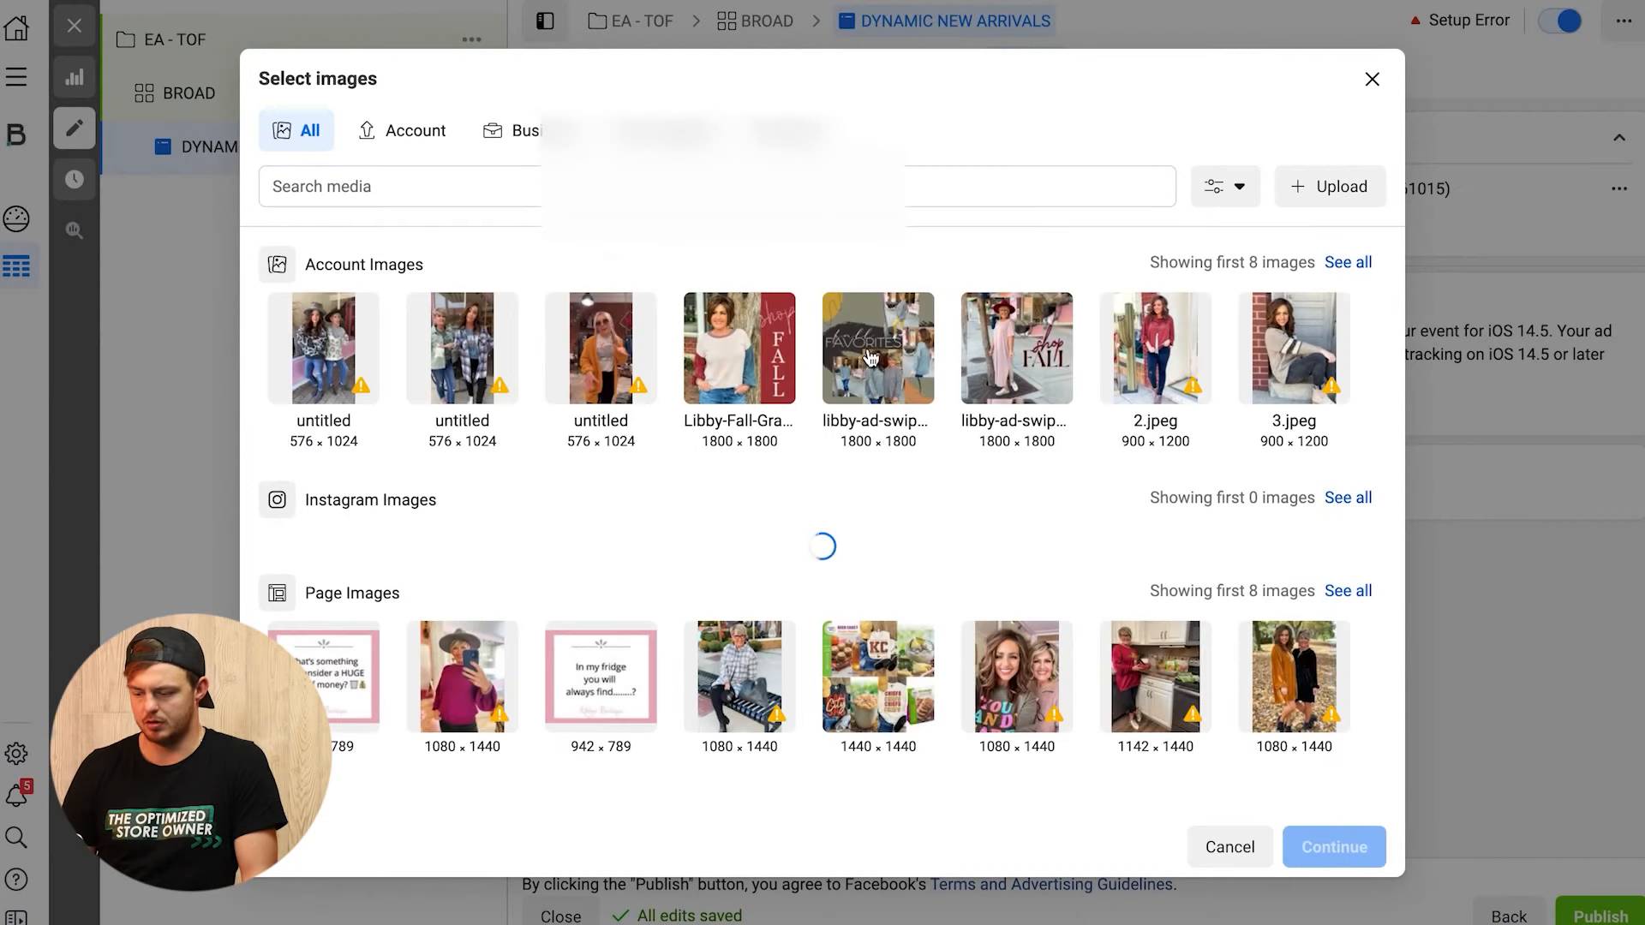
pyautogui.click(878, 360)
pyautogui.click(1003, 377)
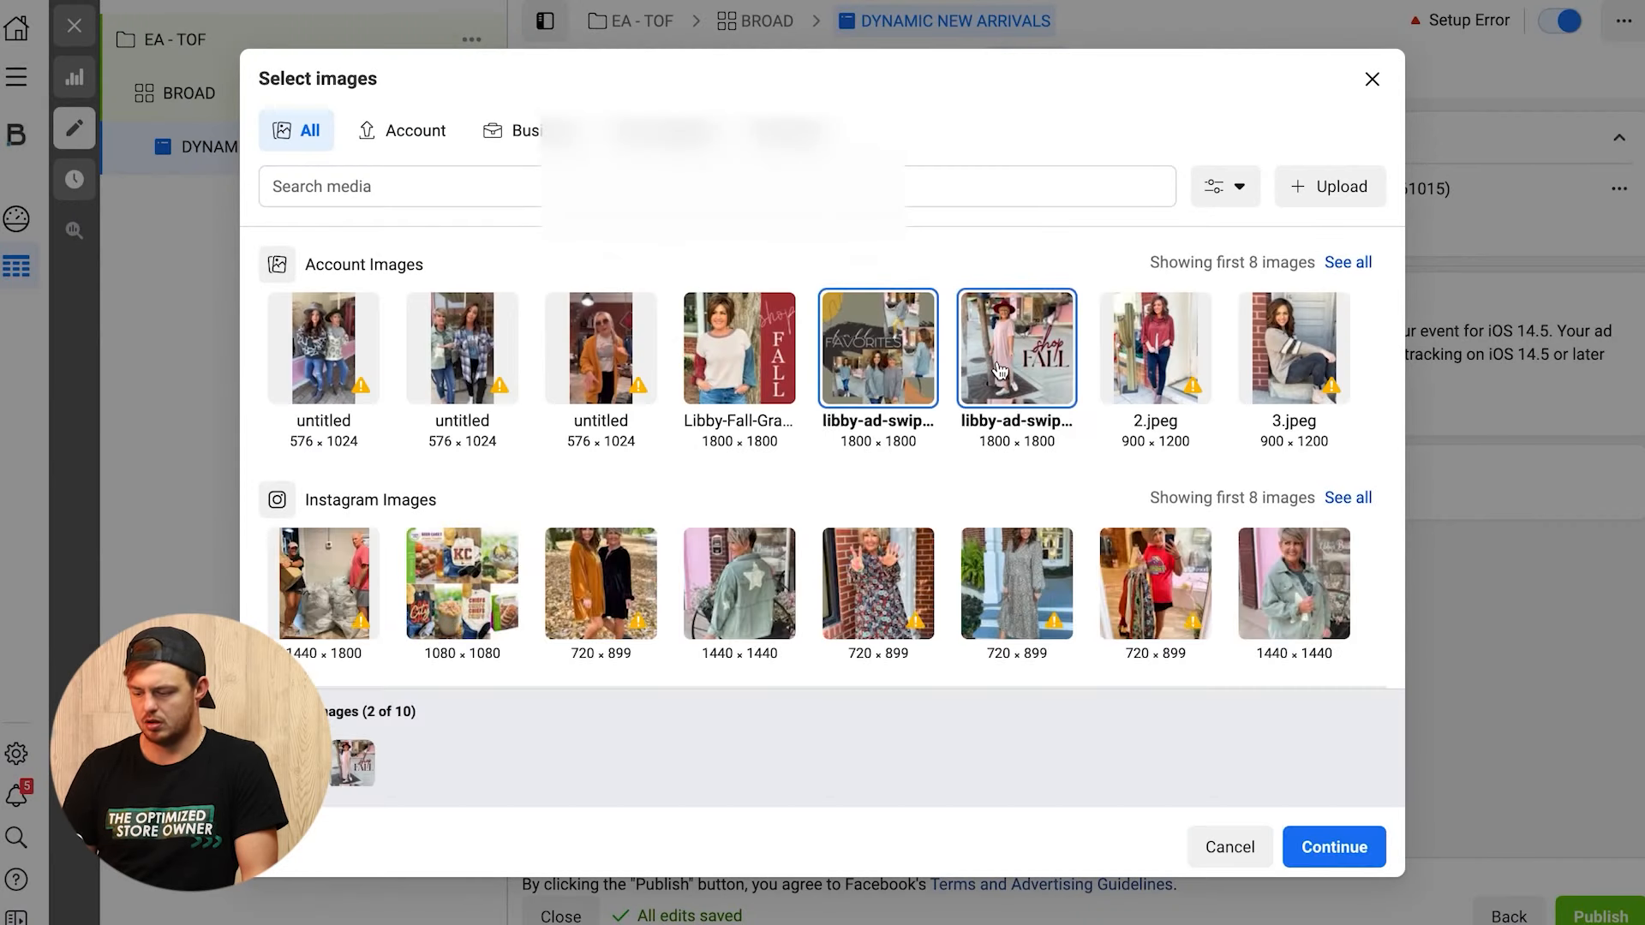
pyautogui.click(1157, 371)
pyautogui.click(974, 592)
pyautogui.click(1172, 604)
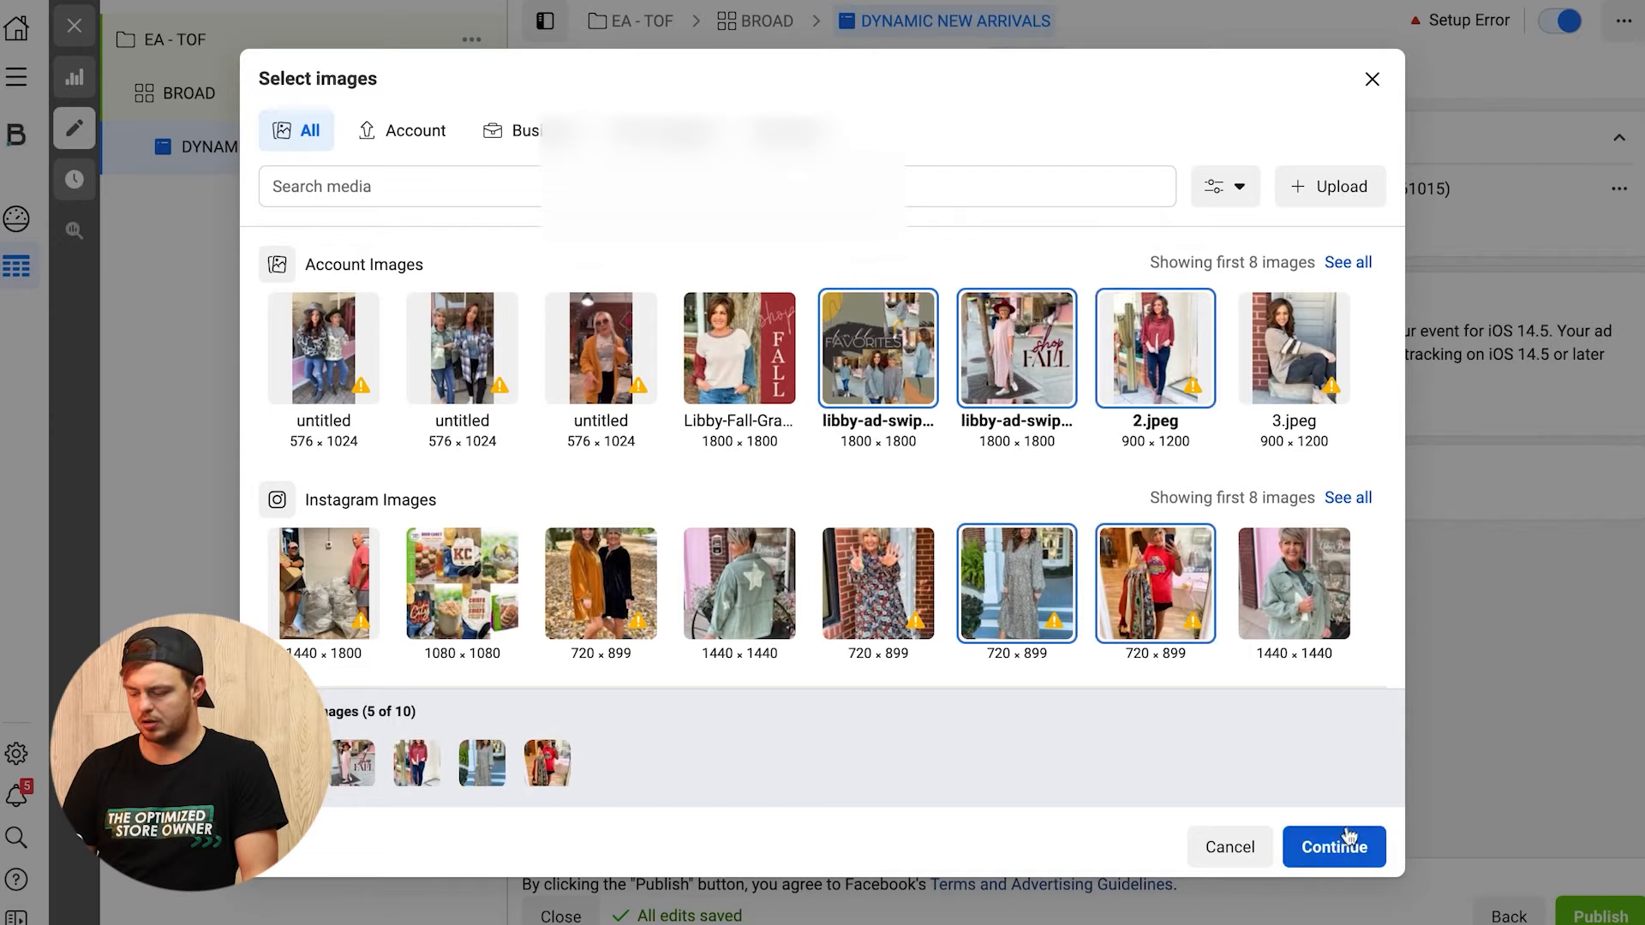
pyautogui.click(1342, 845)
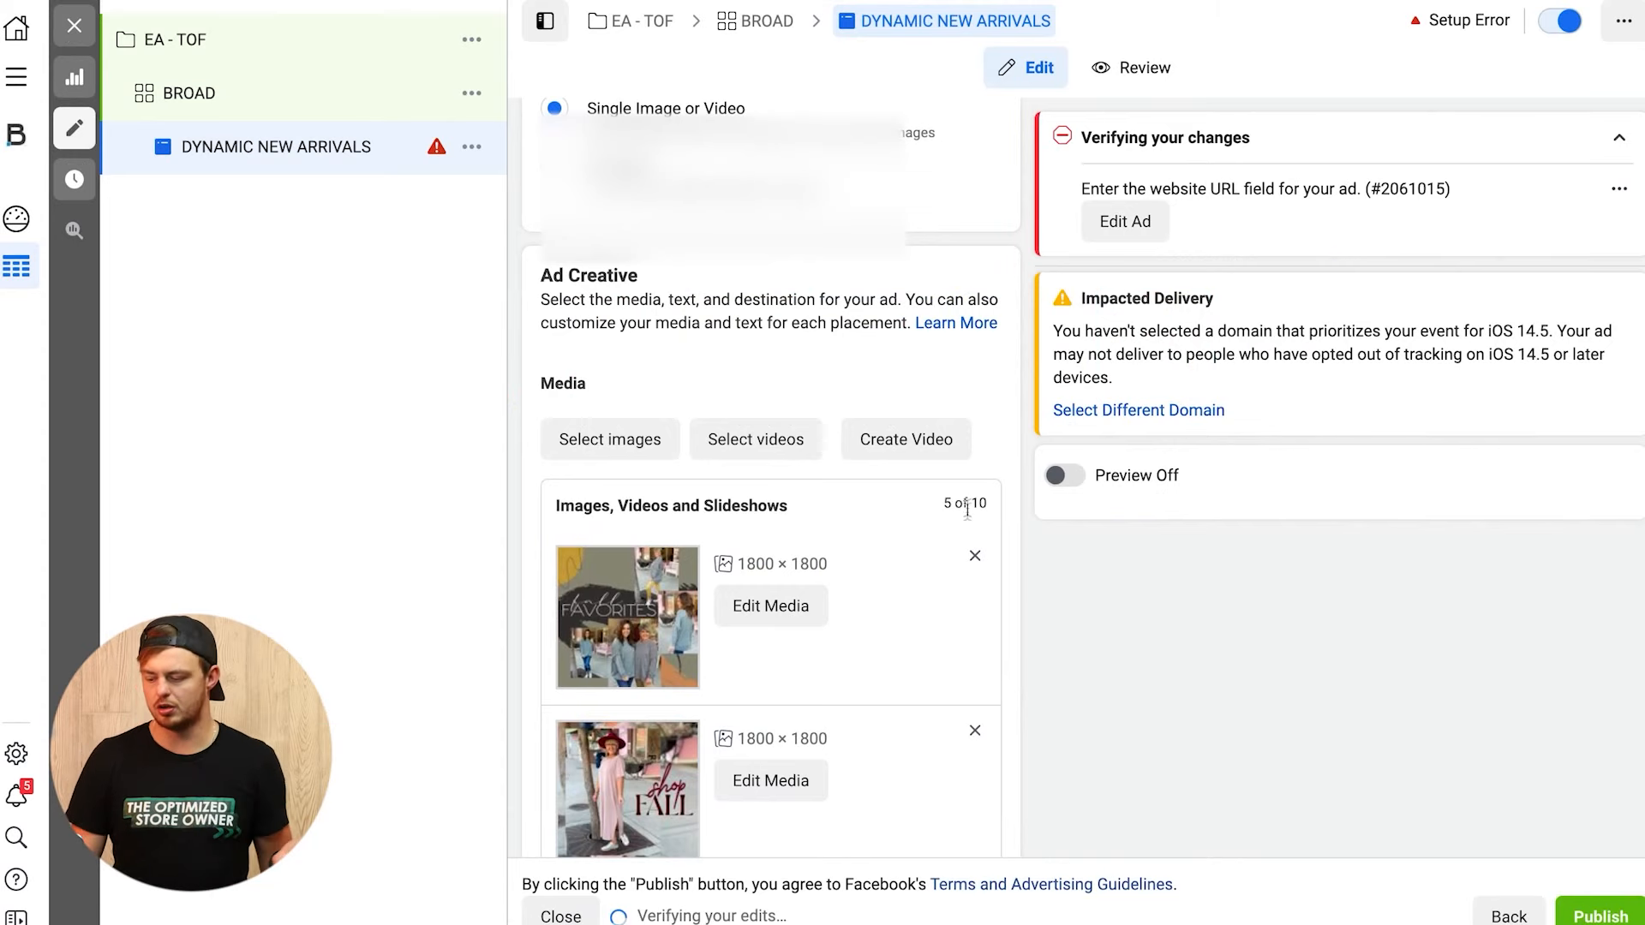
# Step: Enter SHOP NOW as the ad's primary text
pyautogui.scroll(-6, 968, 522)
pyautogui.scroll(-5, 944, 434)
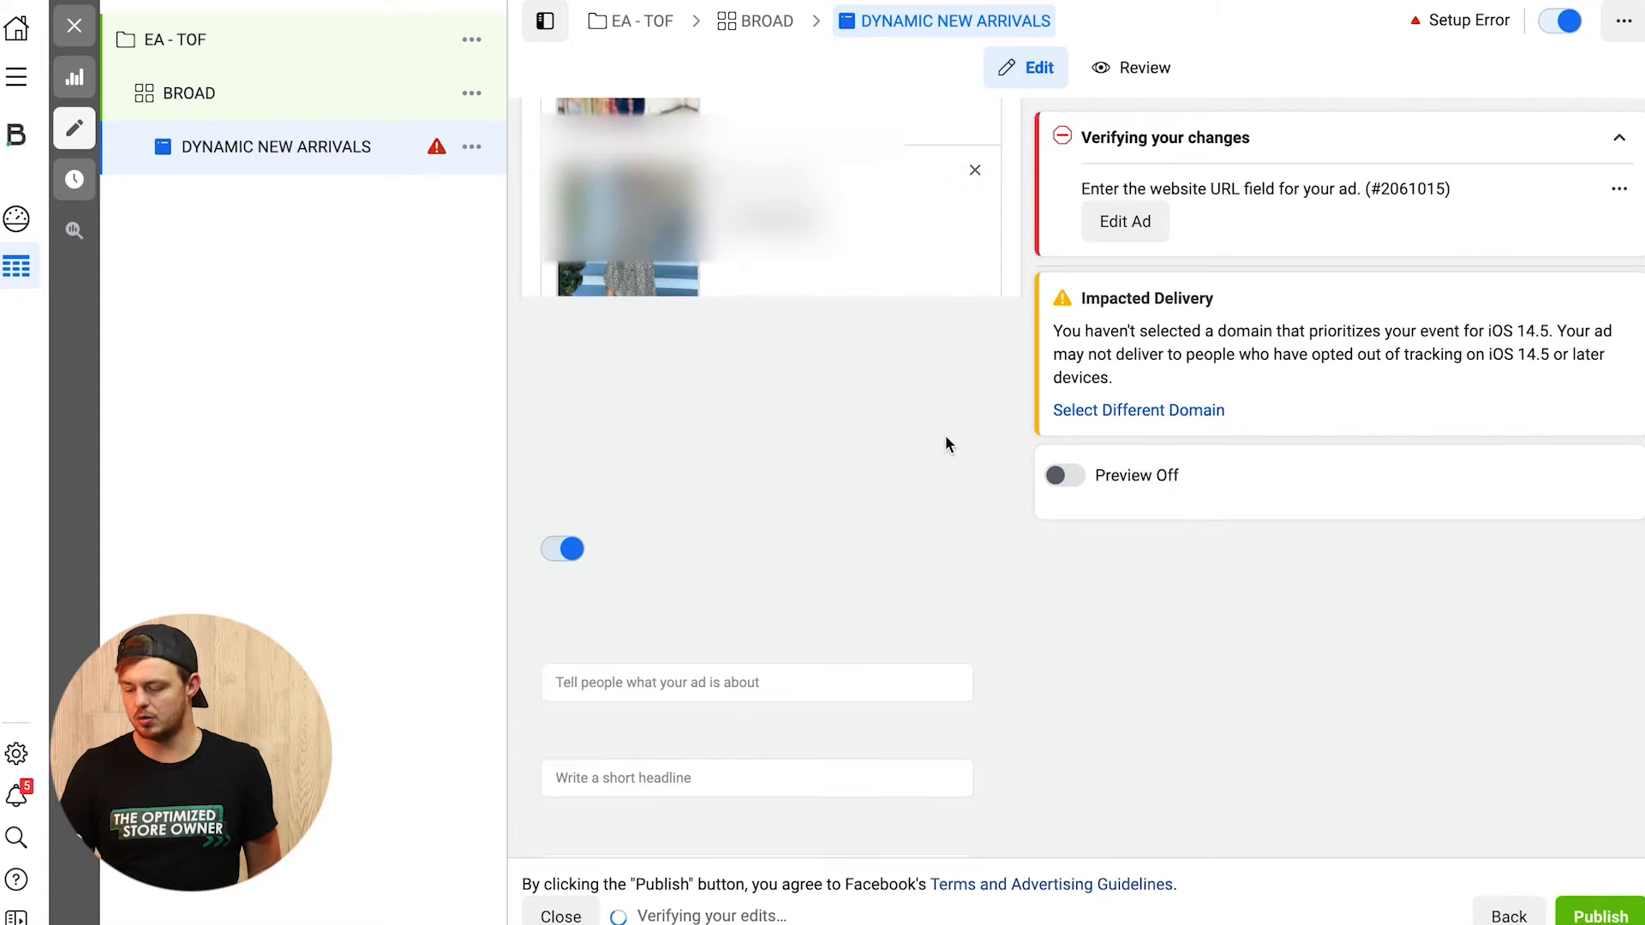
pyautogui.click(612, 628)
pyautogui.write('SHOP NOW')
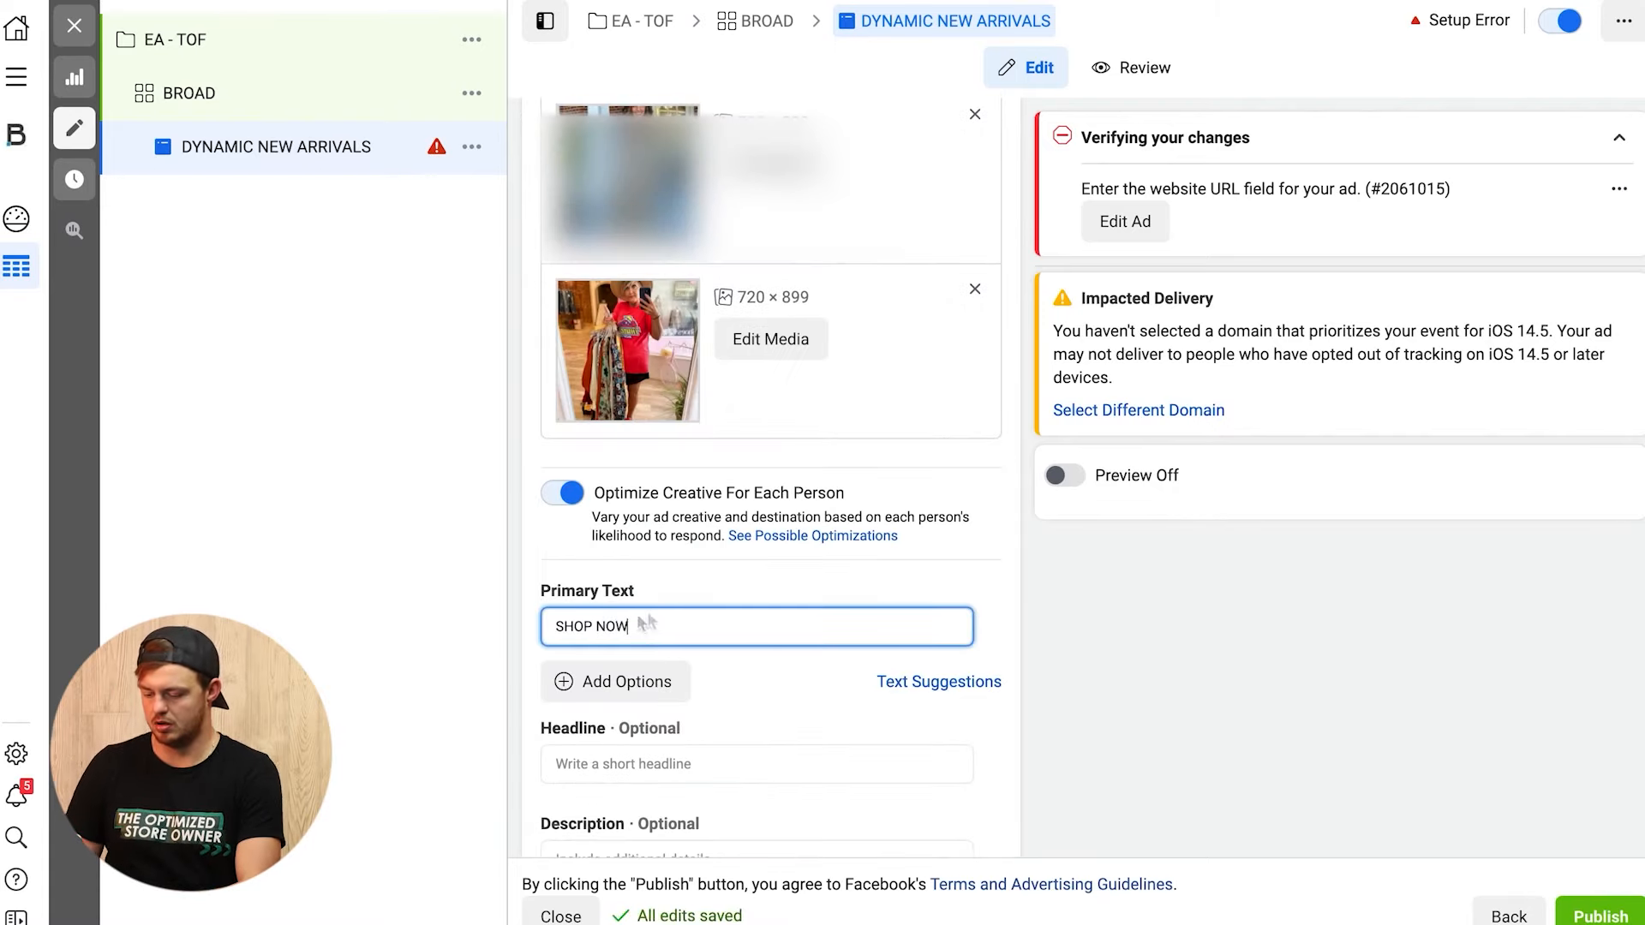
# Step: Enter YOU'LL LOVE THESE CALL US as the ad's description and add four blank description options
pyautogui.scroll(-4, 628, 478)
pyautogui.click(605, 507)
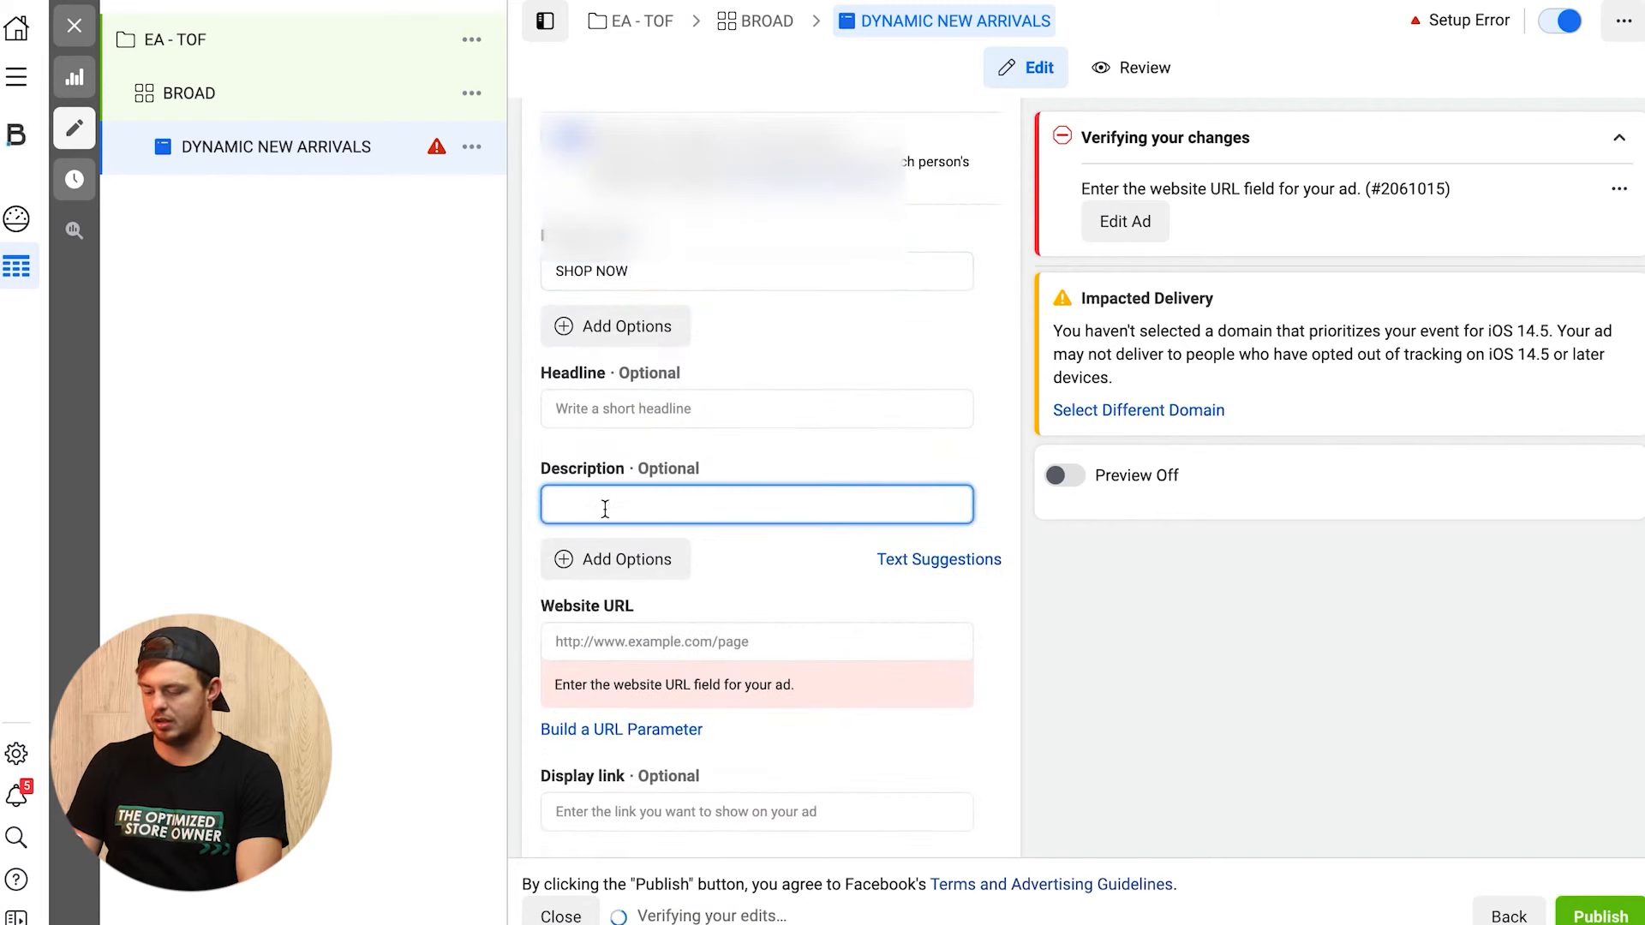
pyautogui.write("YOU'LL LOVE THESE CALL US")
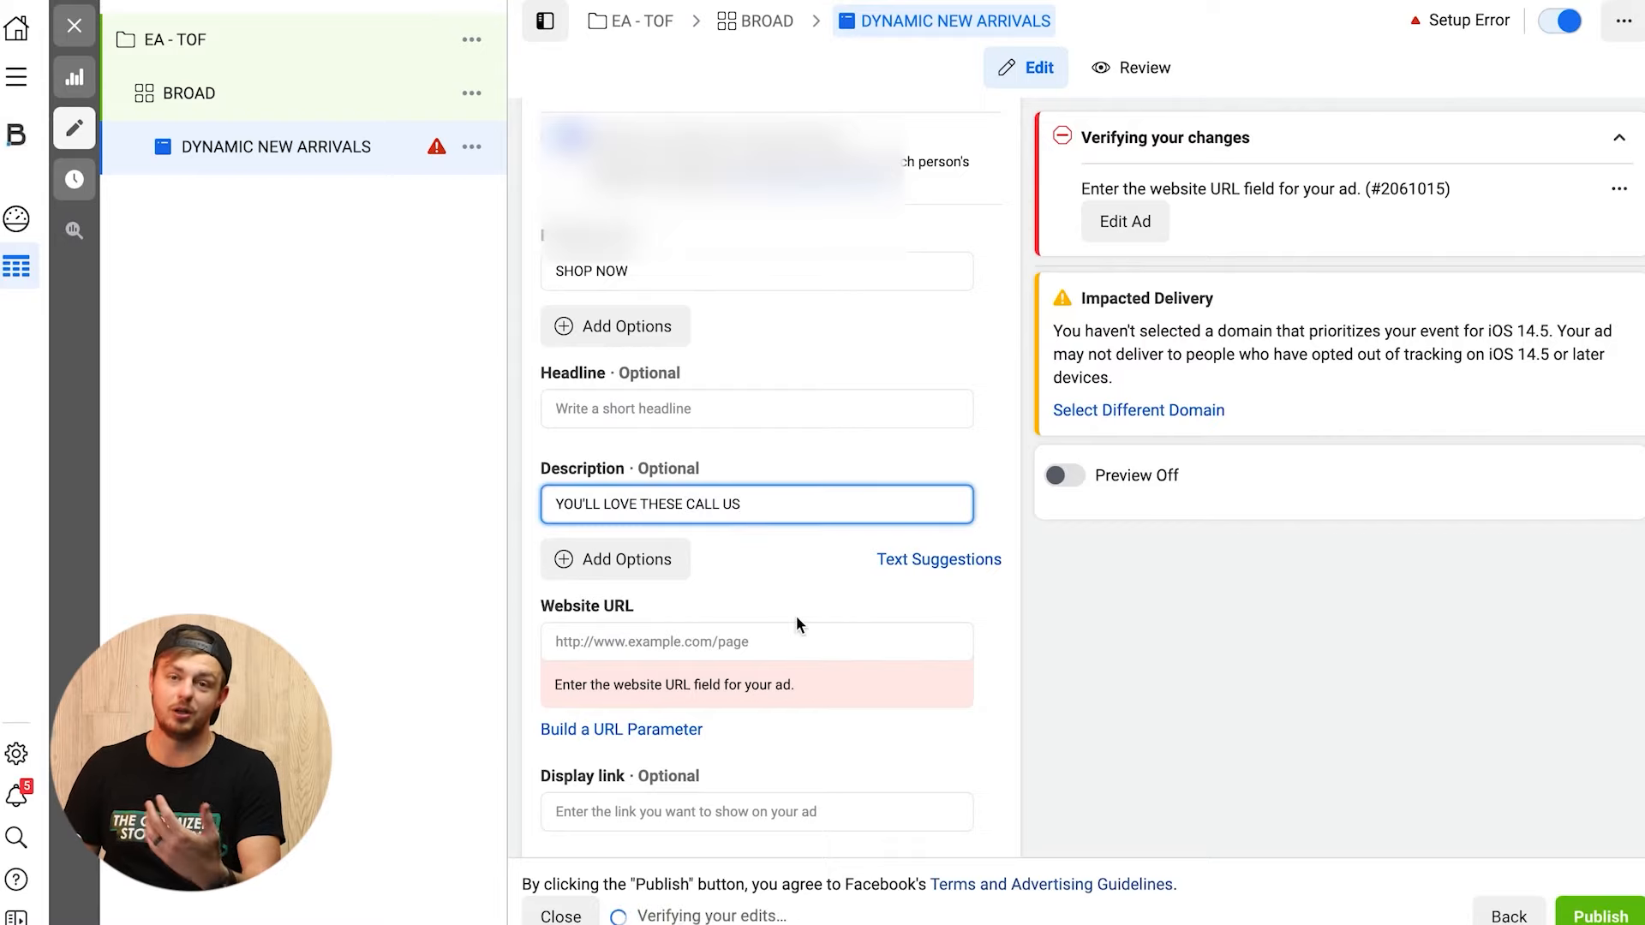
pyautogui.click(608, 560)
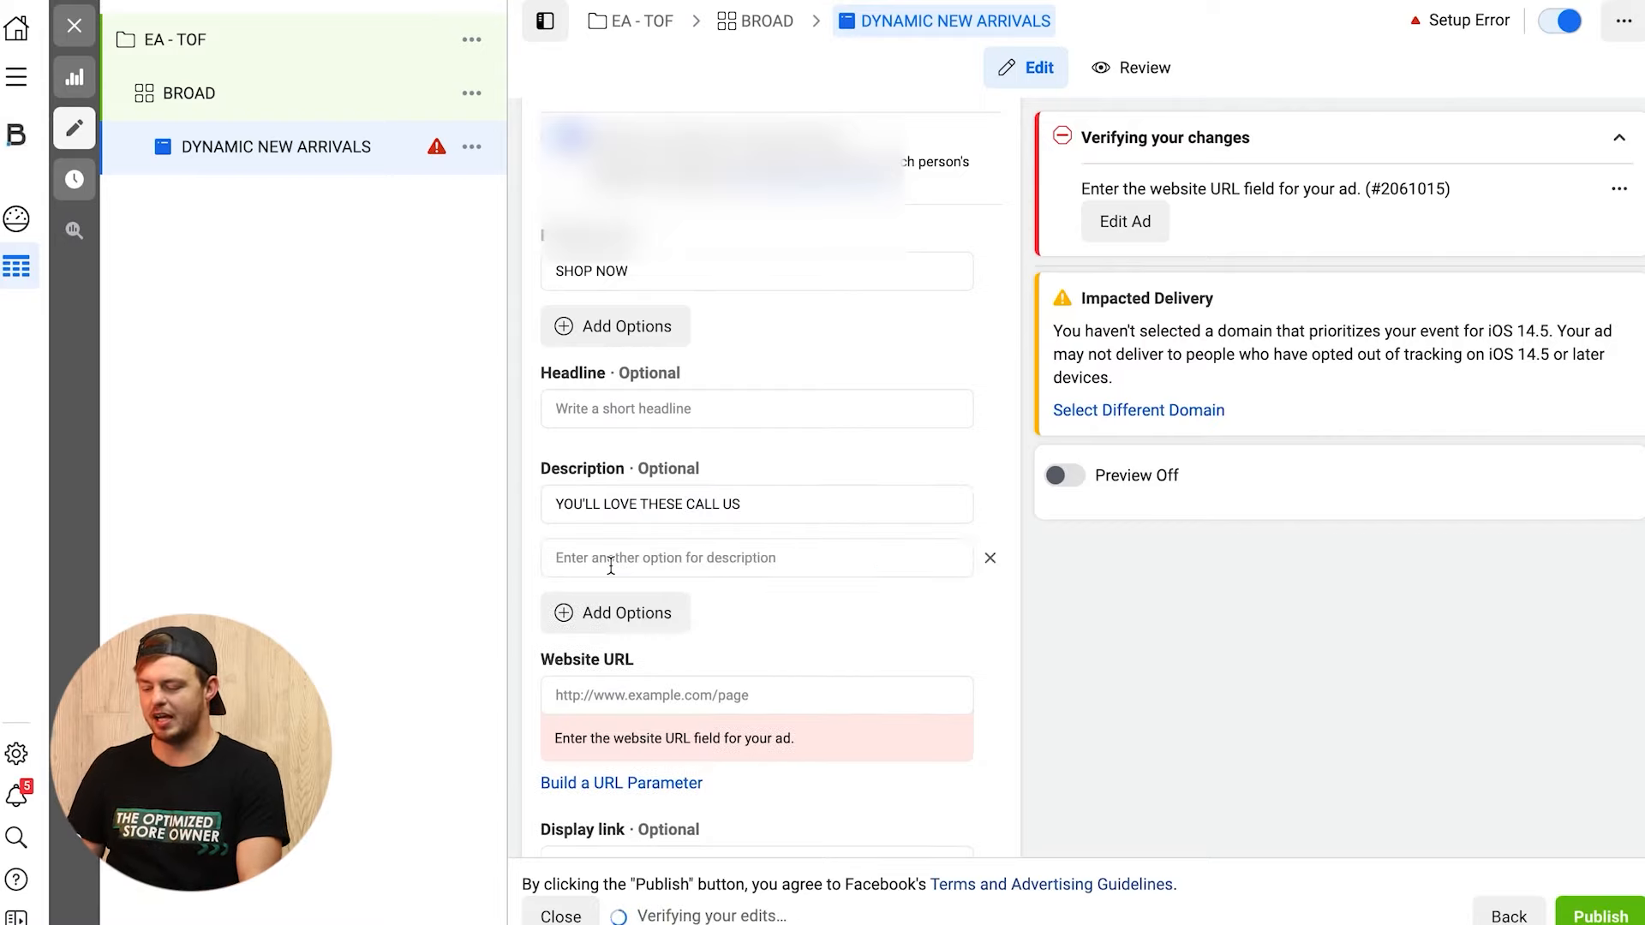
pyautogui.click(611, 624)
pyautogui.click(608, 666)
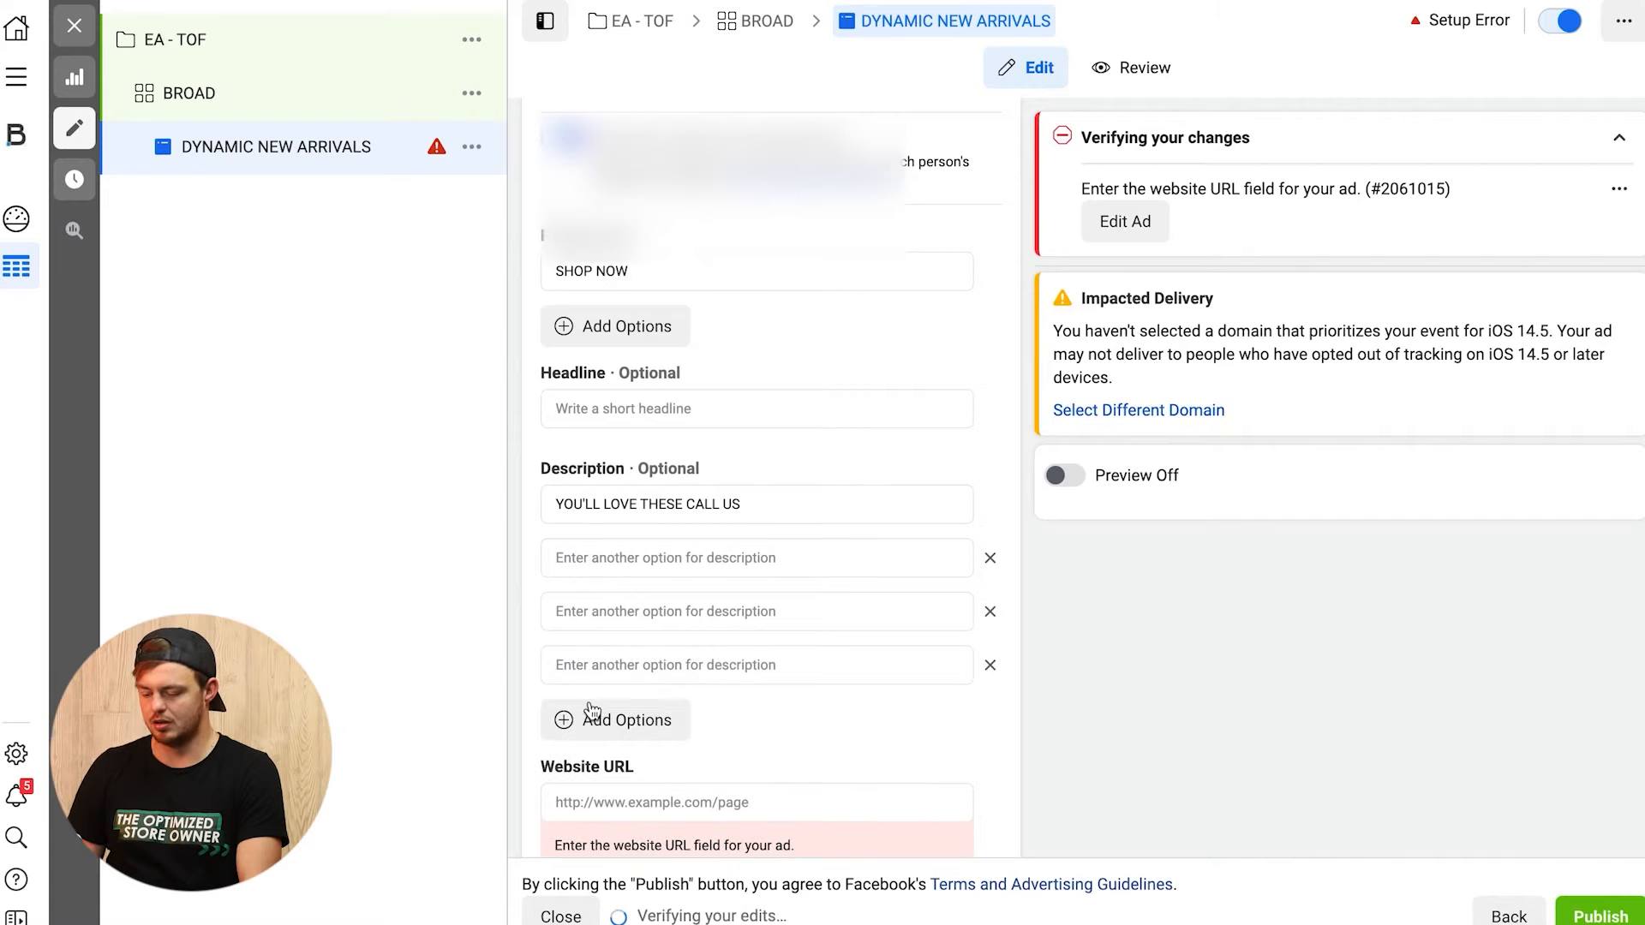
pyautogui.click(586, 724)
# Step: Enter WE ARE THE BEST as the ad's headline and add four blank headline options
pyautogui.click(619, 408)
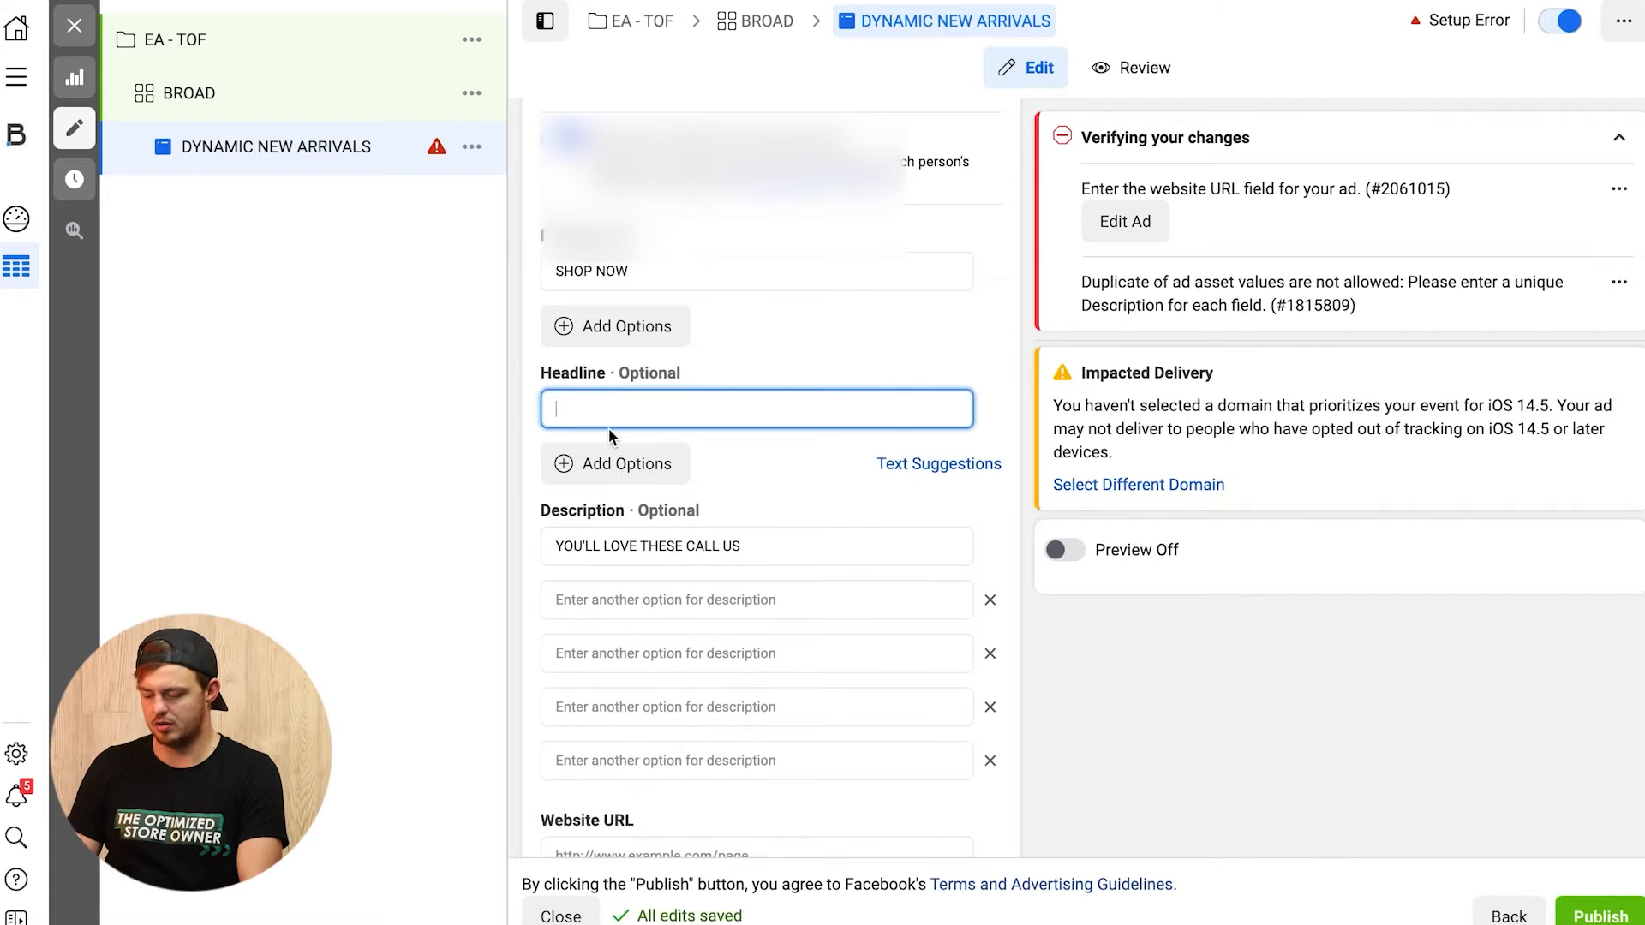
pyautogui.write('WE ARE THE BEST')
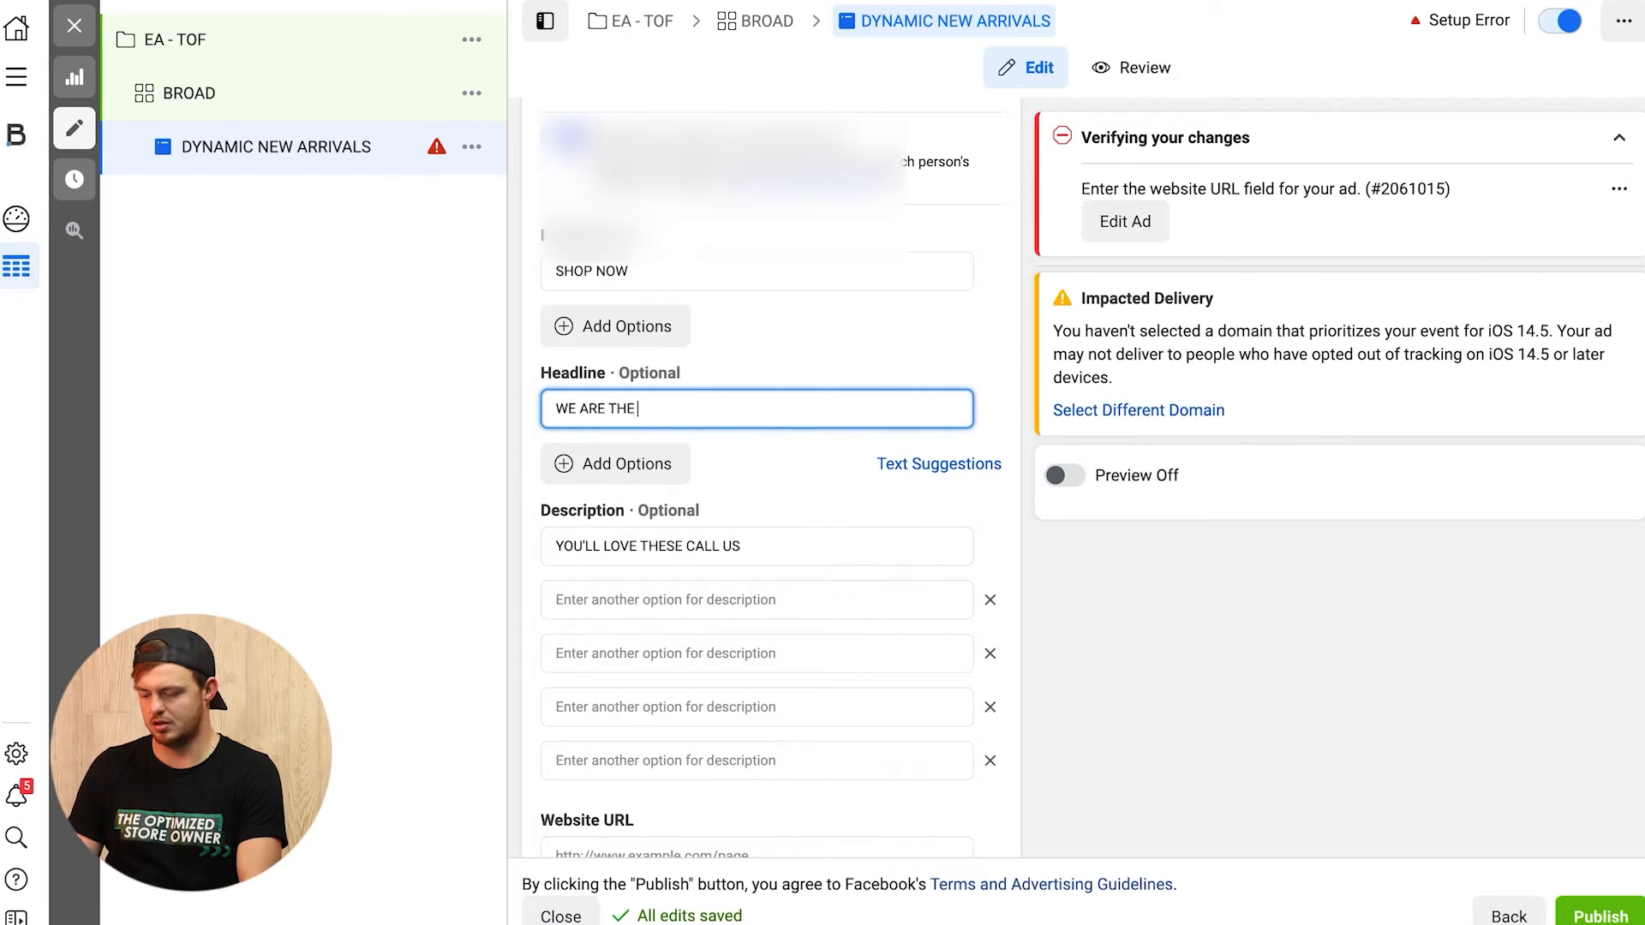
pyautogui.click(639, 465)
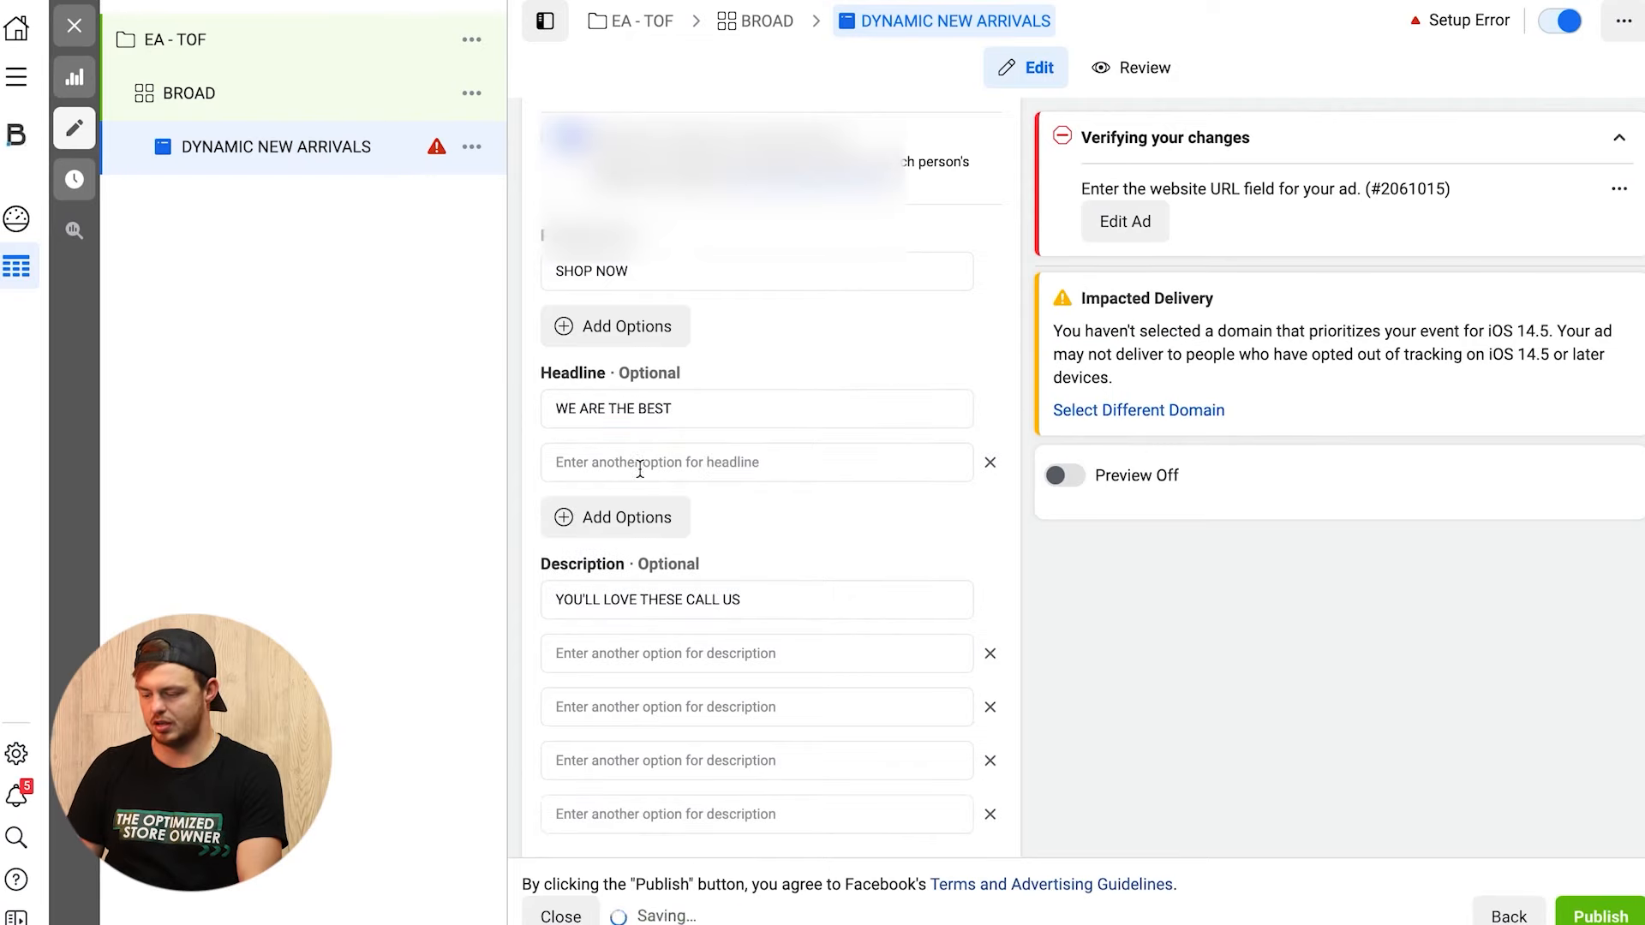
pyautogui.click(631, 515)
pyautogui.click(589, 582)
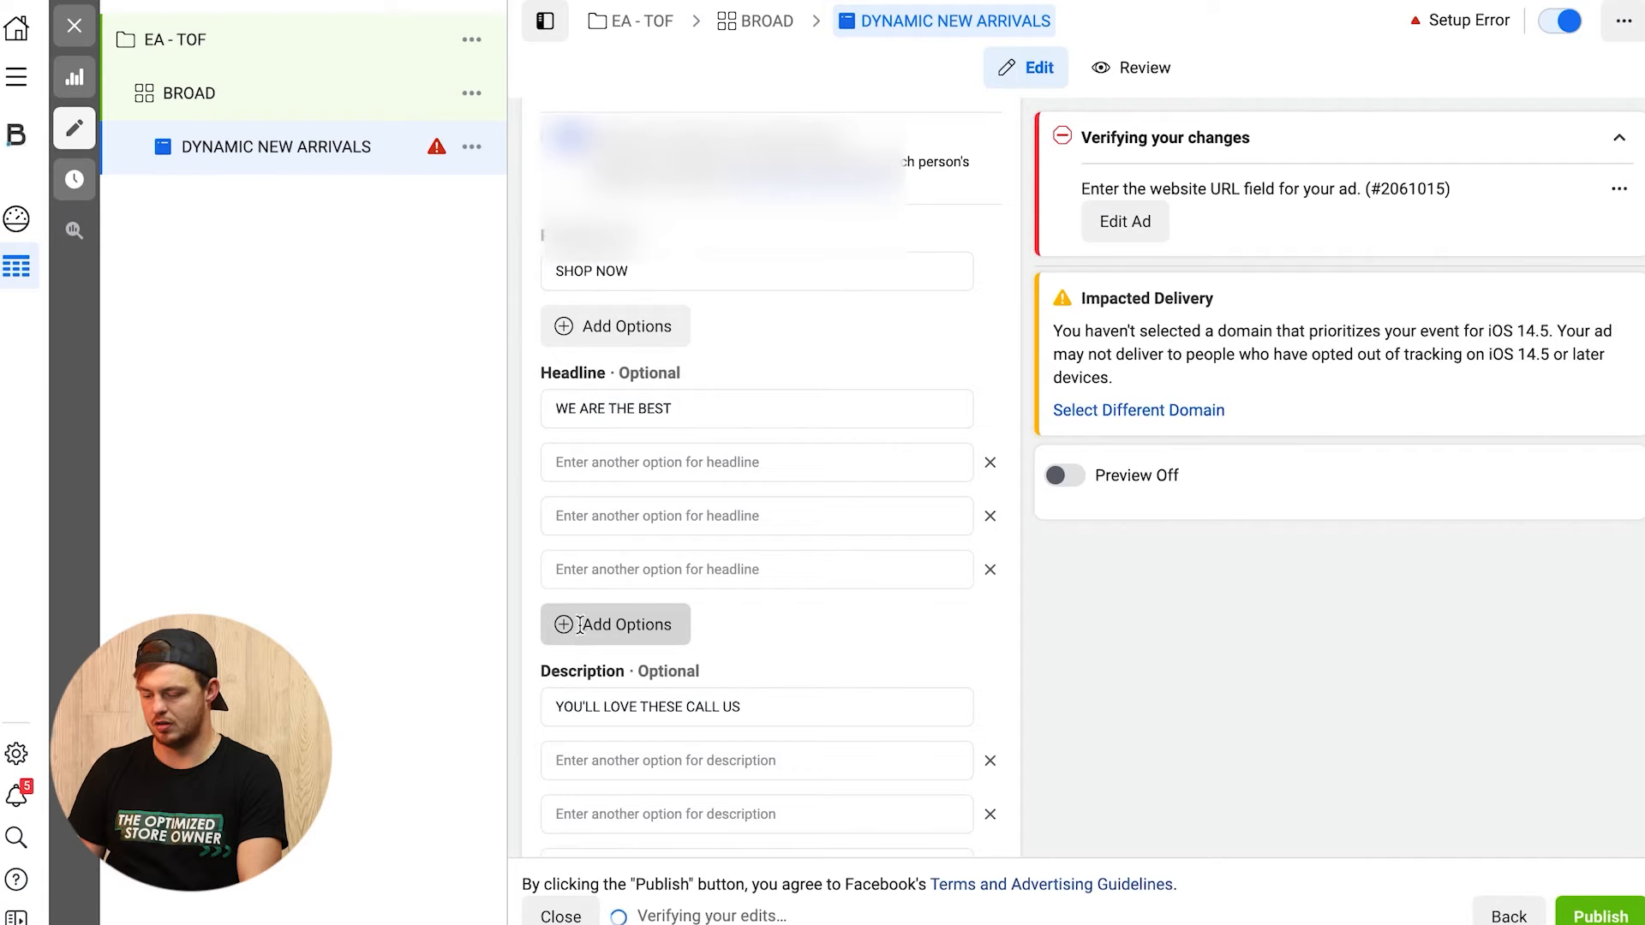
pyautogui.click(580, 628)
pyautogui.scroll(-2, 650, 784)
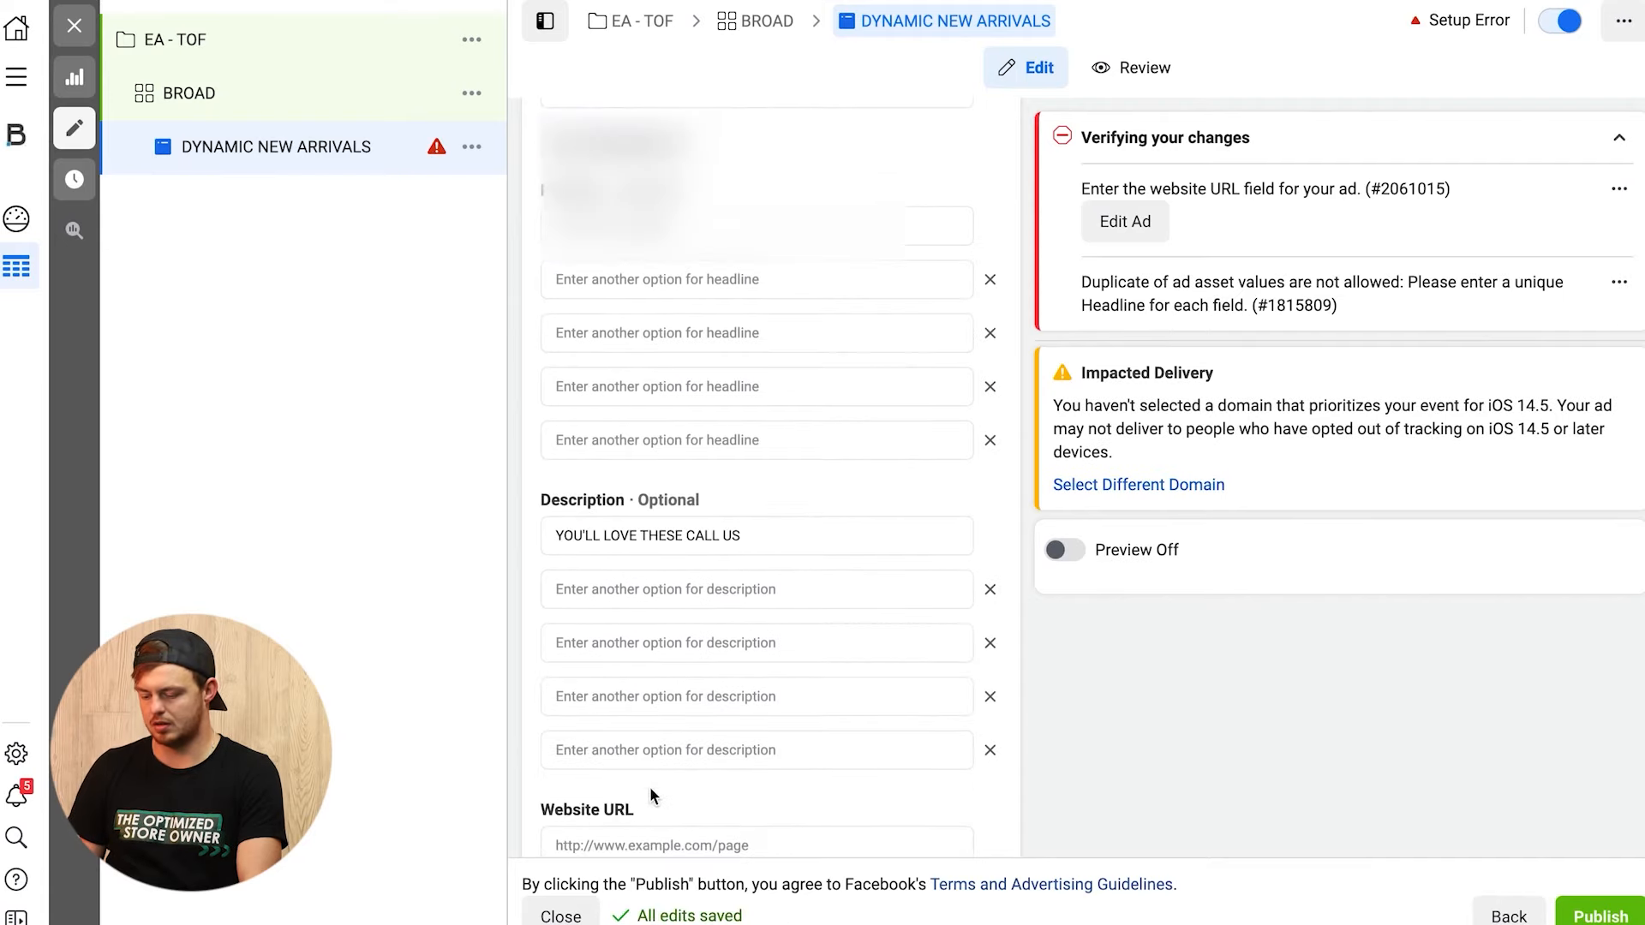
pyautogui.scroll(-2, 699, 638)
pyautogui.click(703, 708)
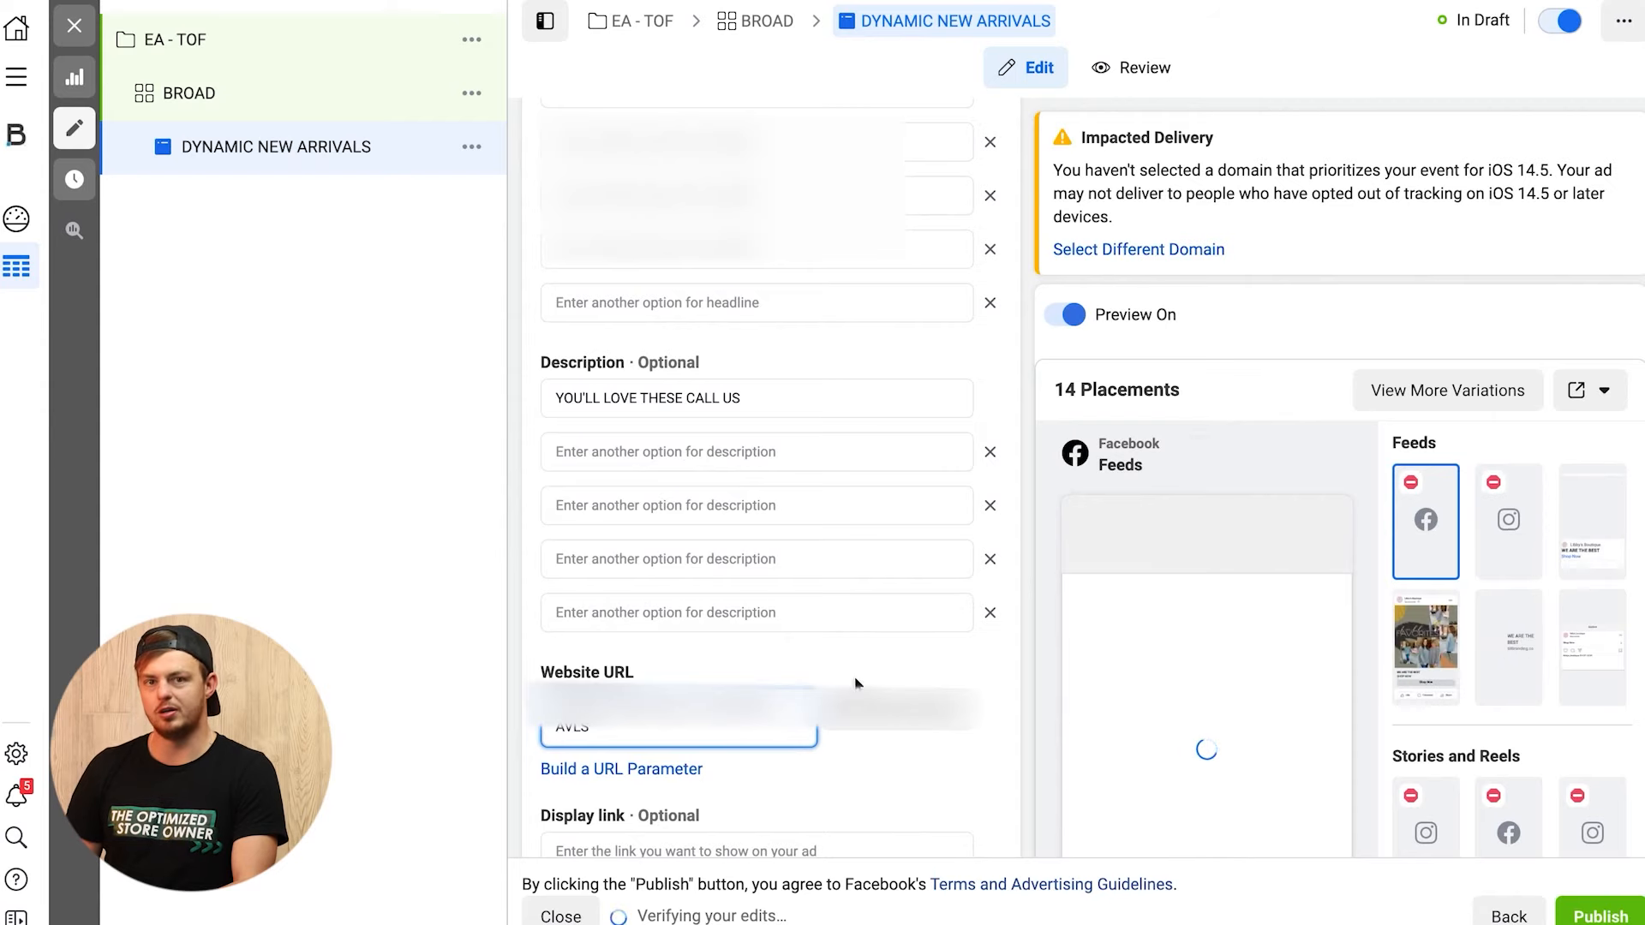
# Step: Close the ad editor, keeping the DYNAMIC NEW ARRIVALS changes as unpublished drafts
pyautogui.scroll(-9, 851, 743)
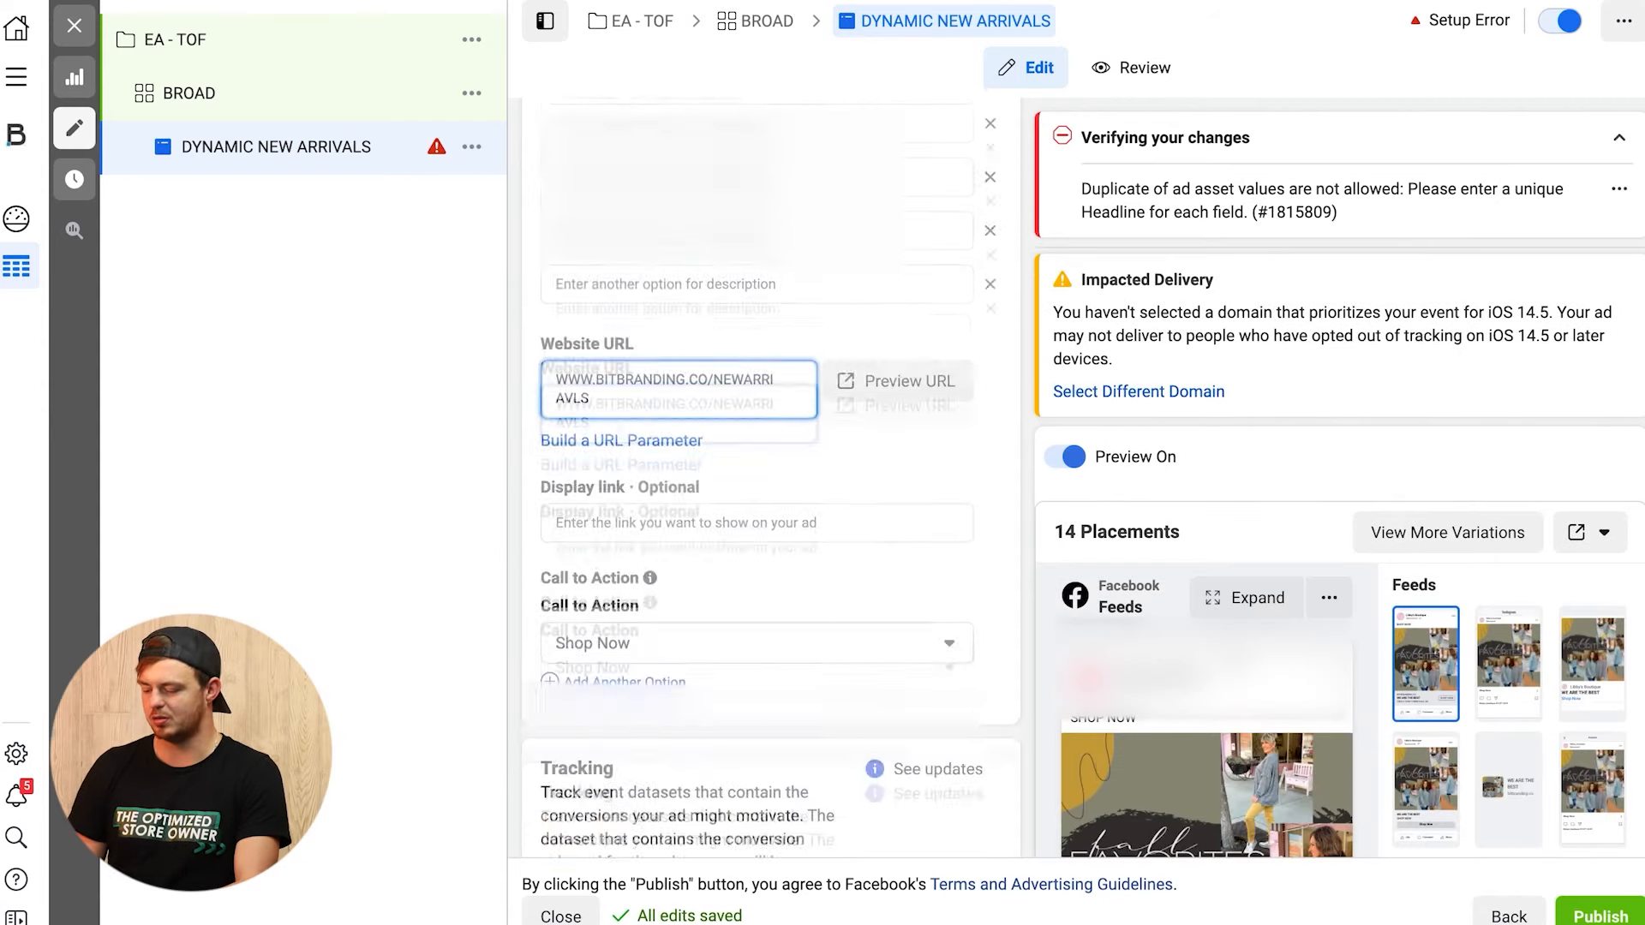
pyautogui.scroll(-5, 1178, 527)
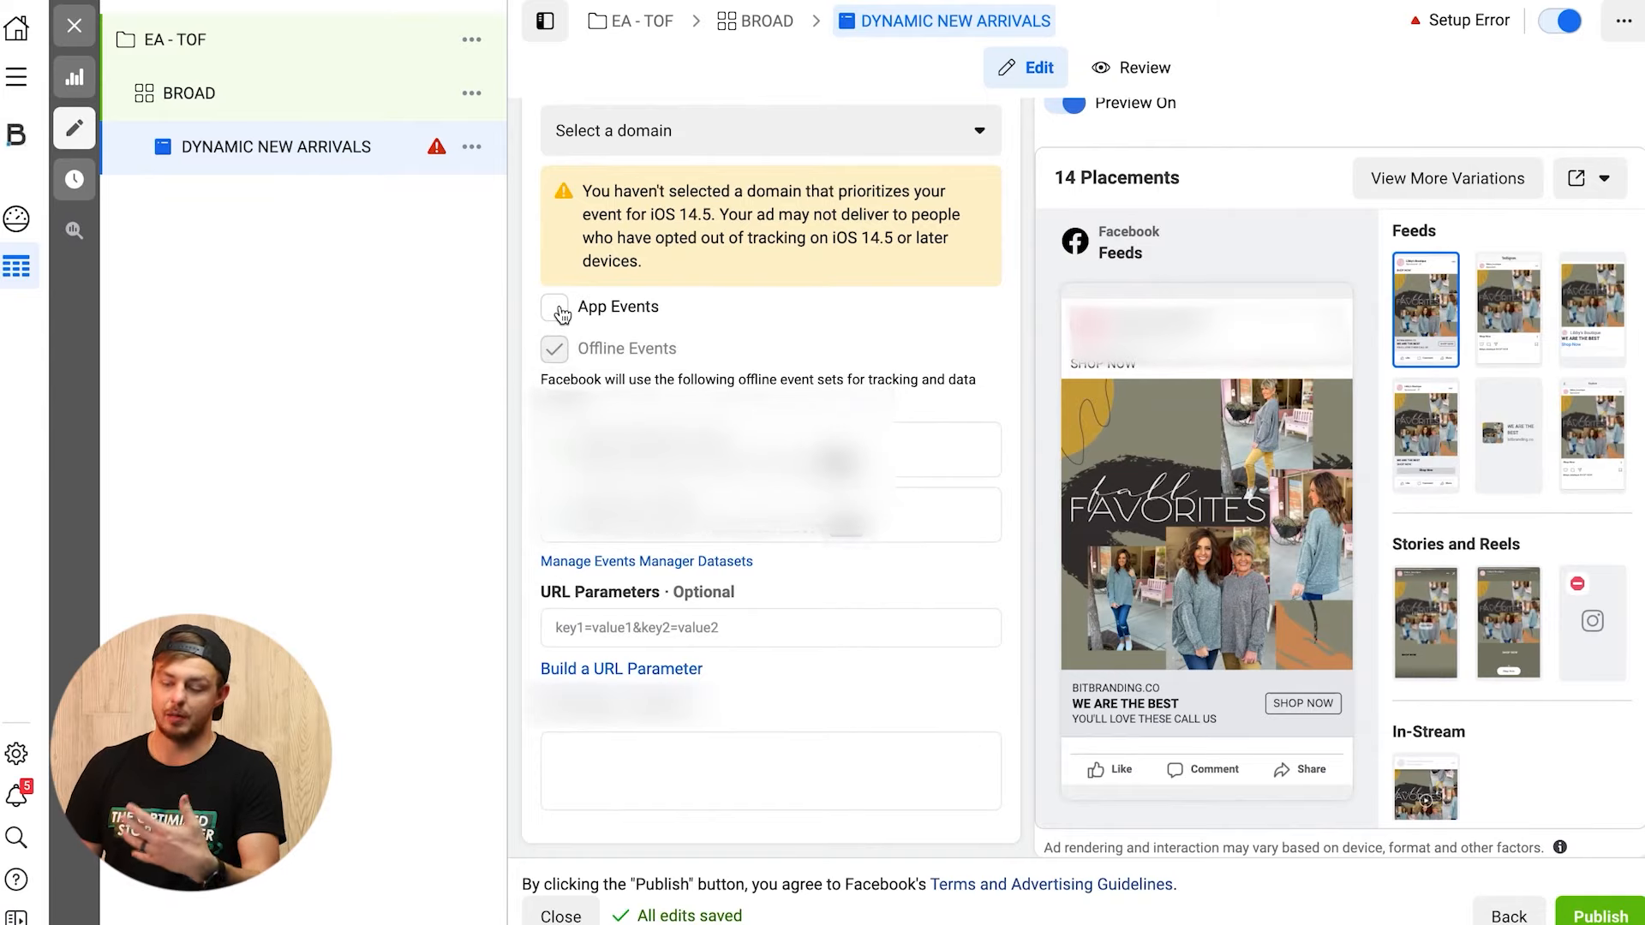
pyautogui.moveTo(614, 361)
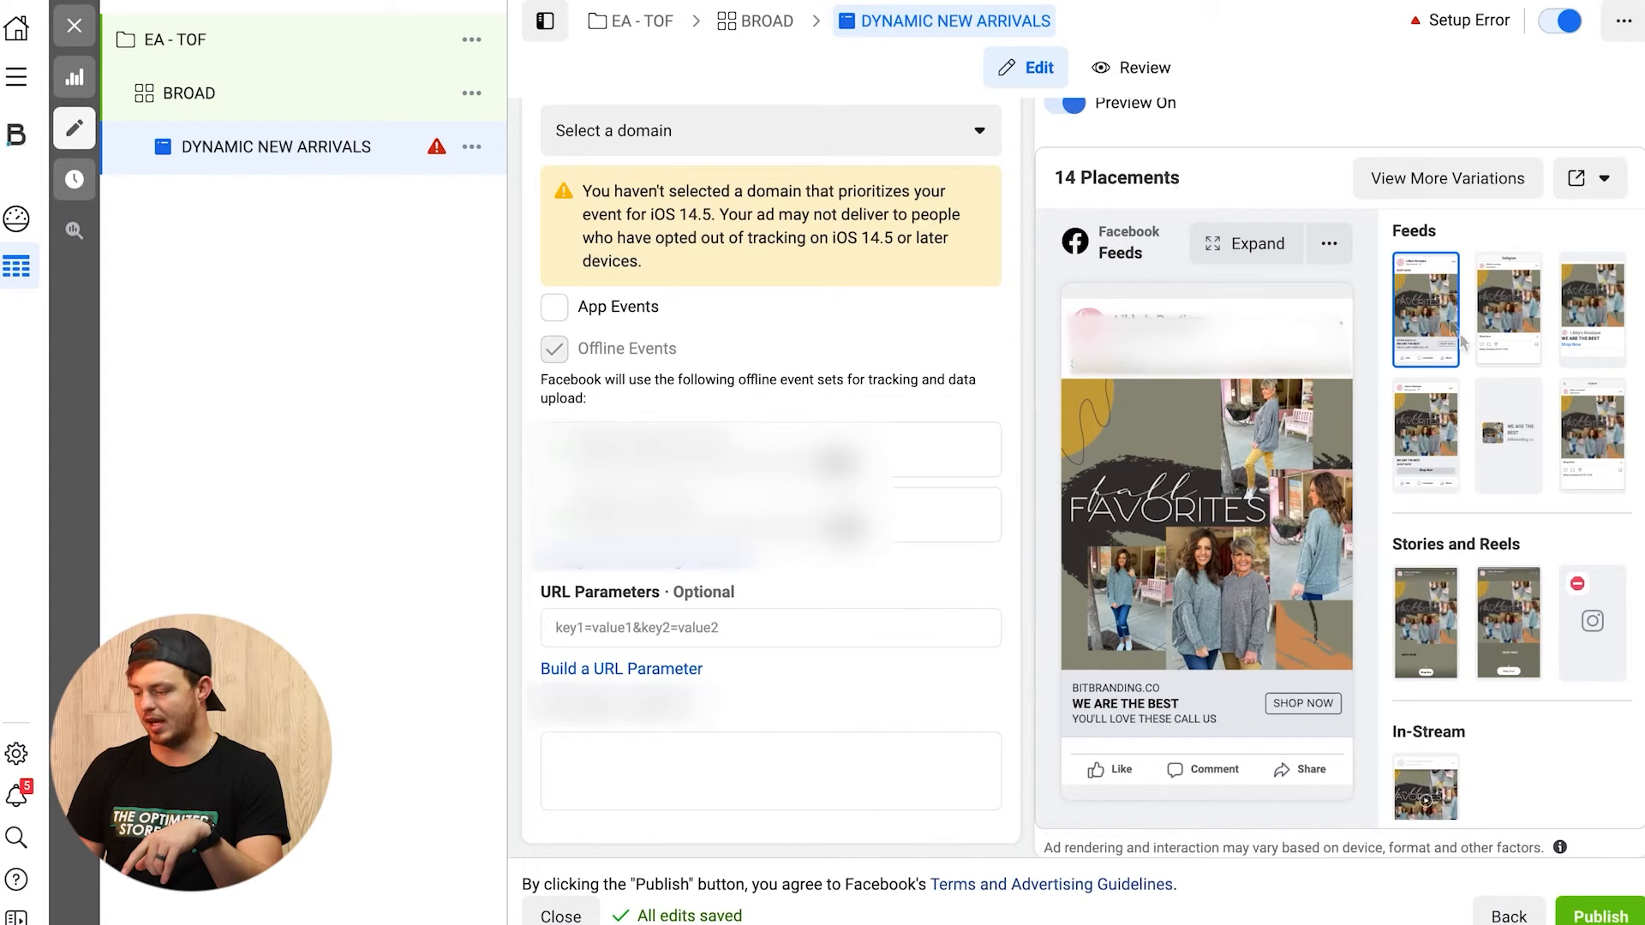
pyautogui.scroll(20, 759, 408)
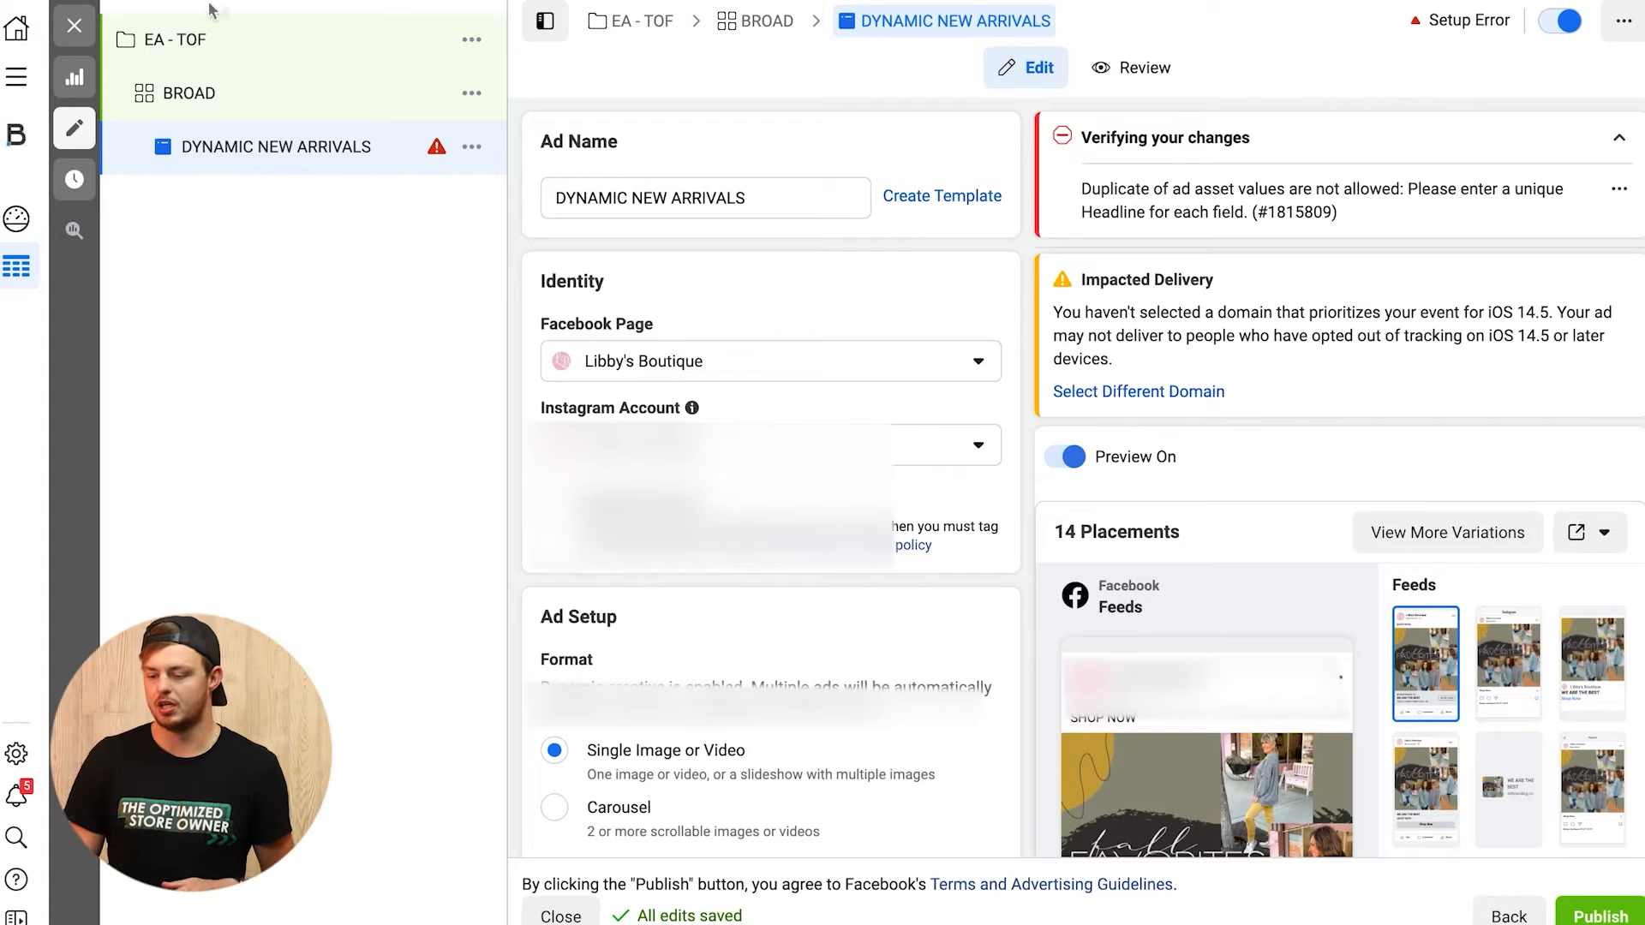
pyautogui.click(75, 26)
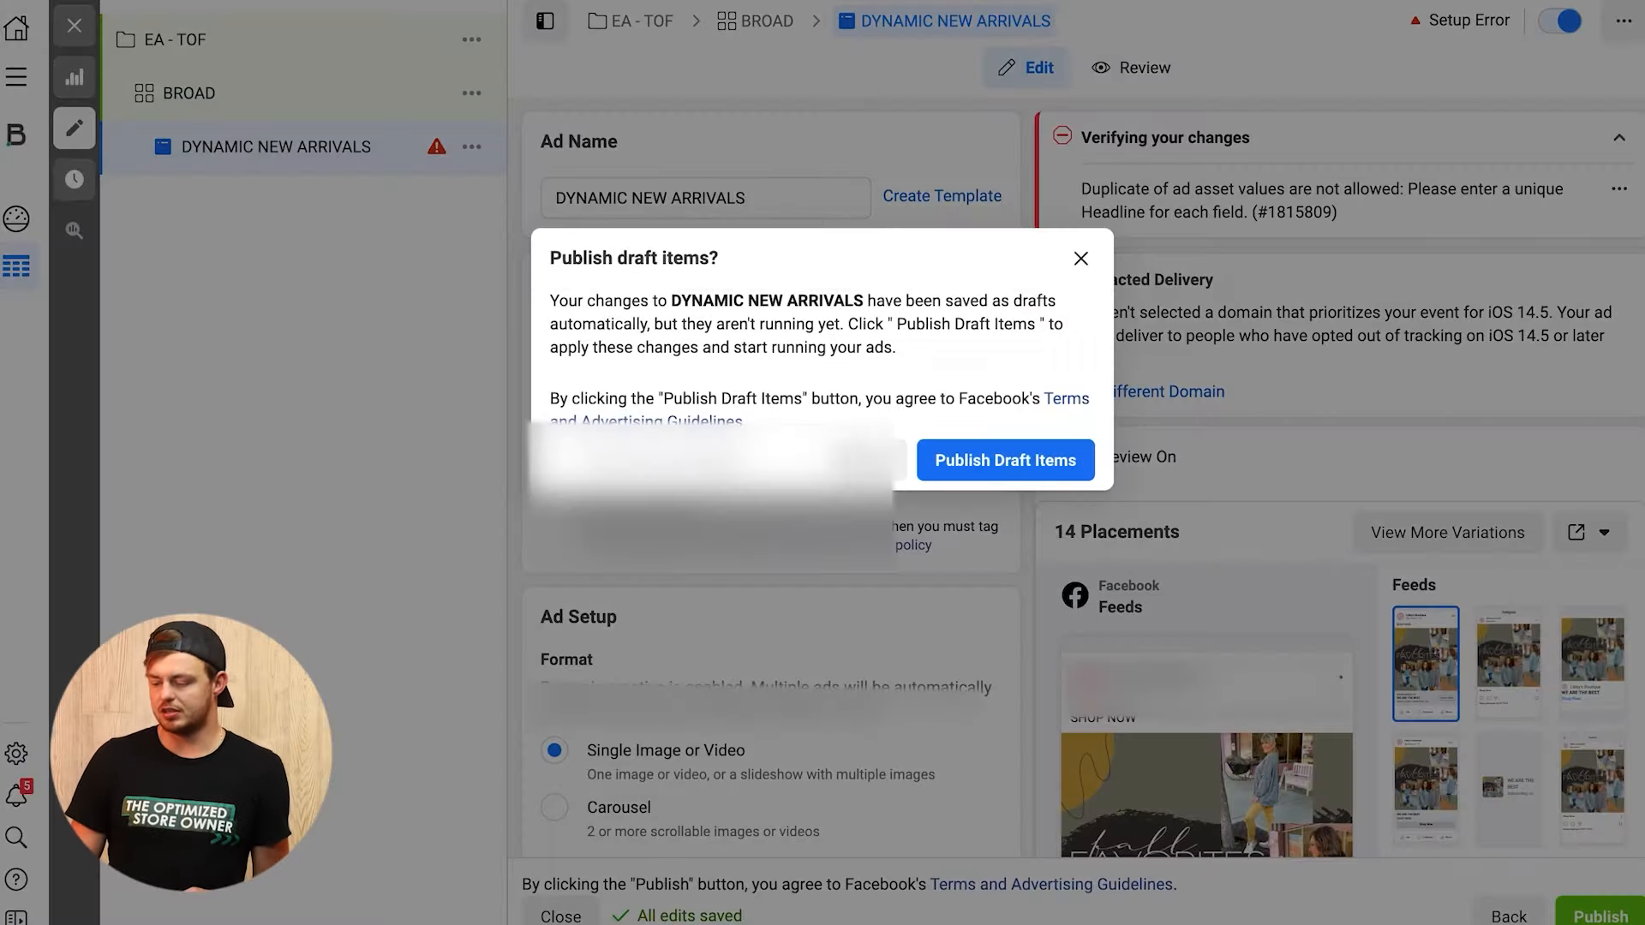
pyautogui.click(865, 460)
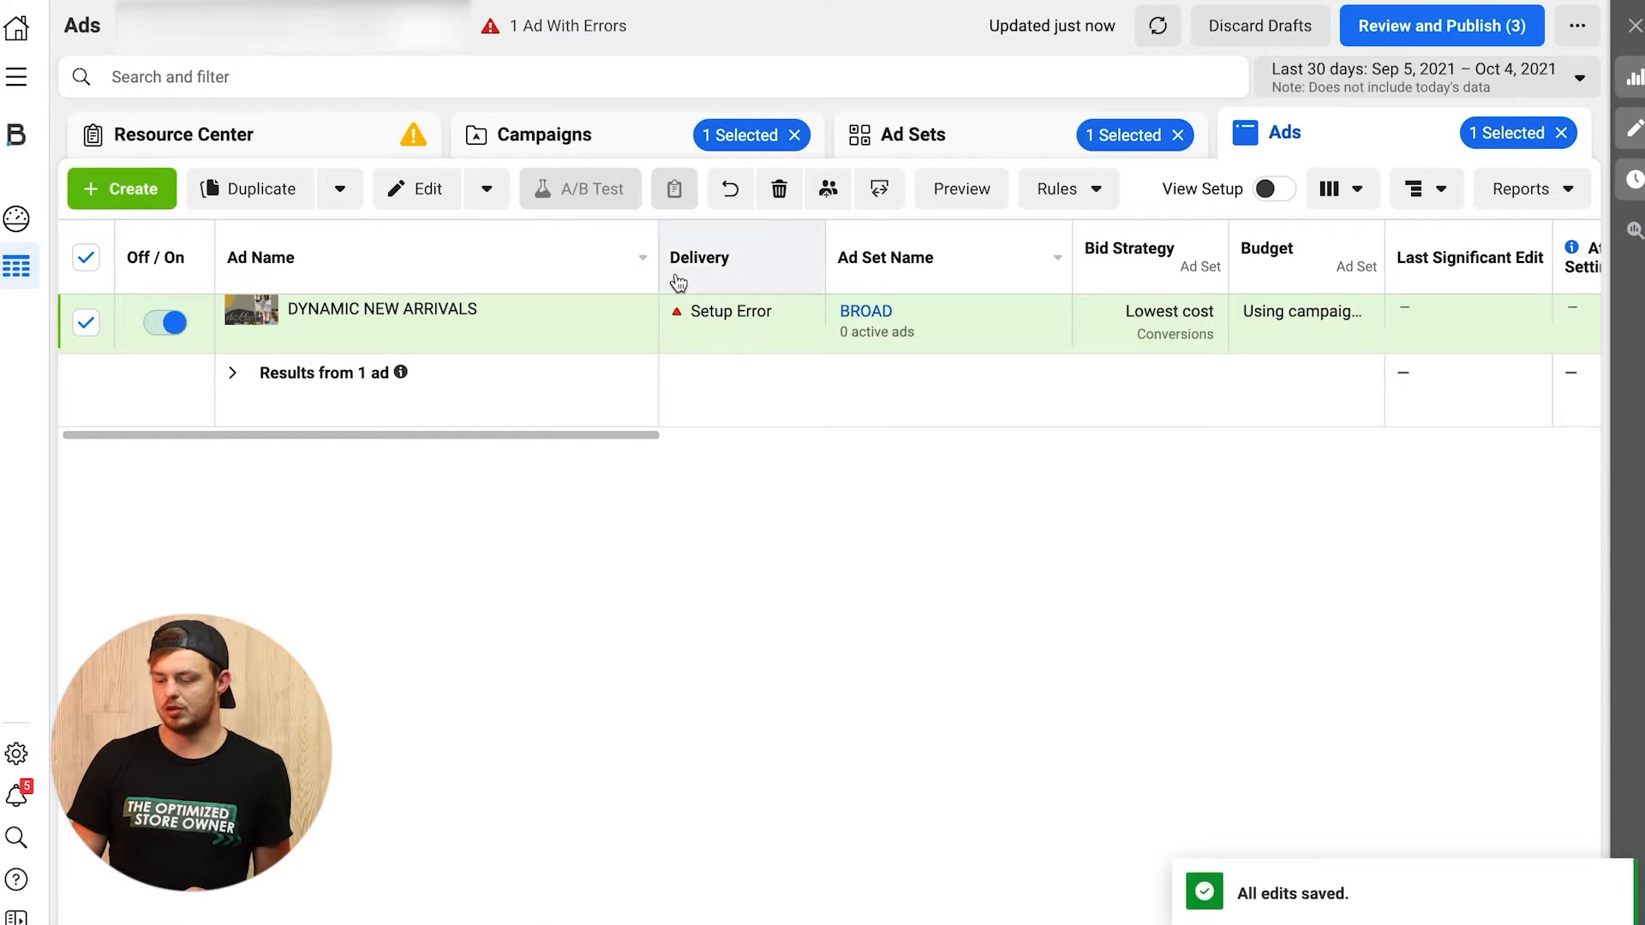
# Step: Return to the campaigns list and clear the campaign, ad set and ad selections
pyautogui.click(639, 141)
pyautogui.click(794, 134)
pyautogui.click(1178, 135)
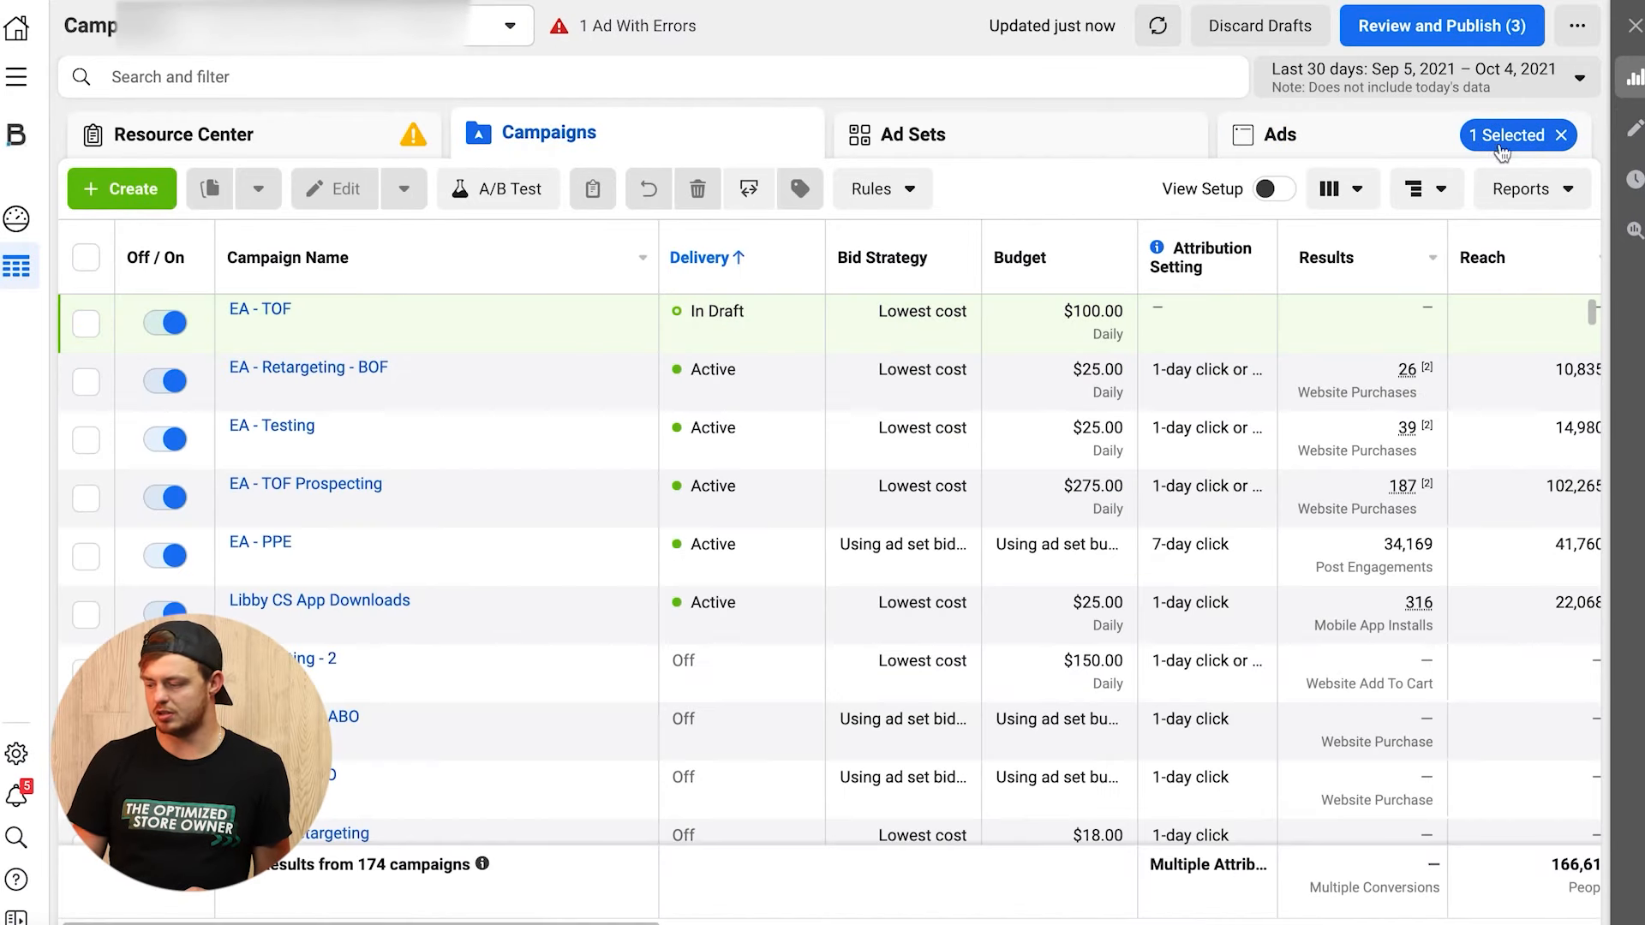
pyautogui.click(1561, 135)
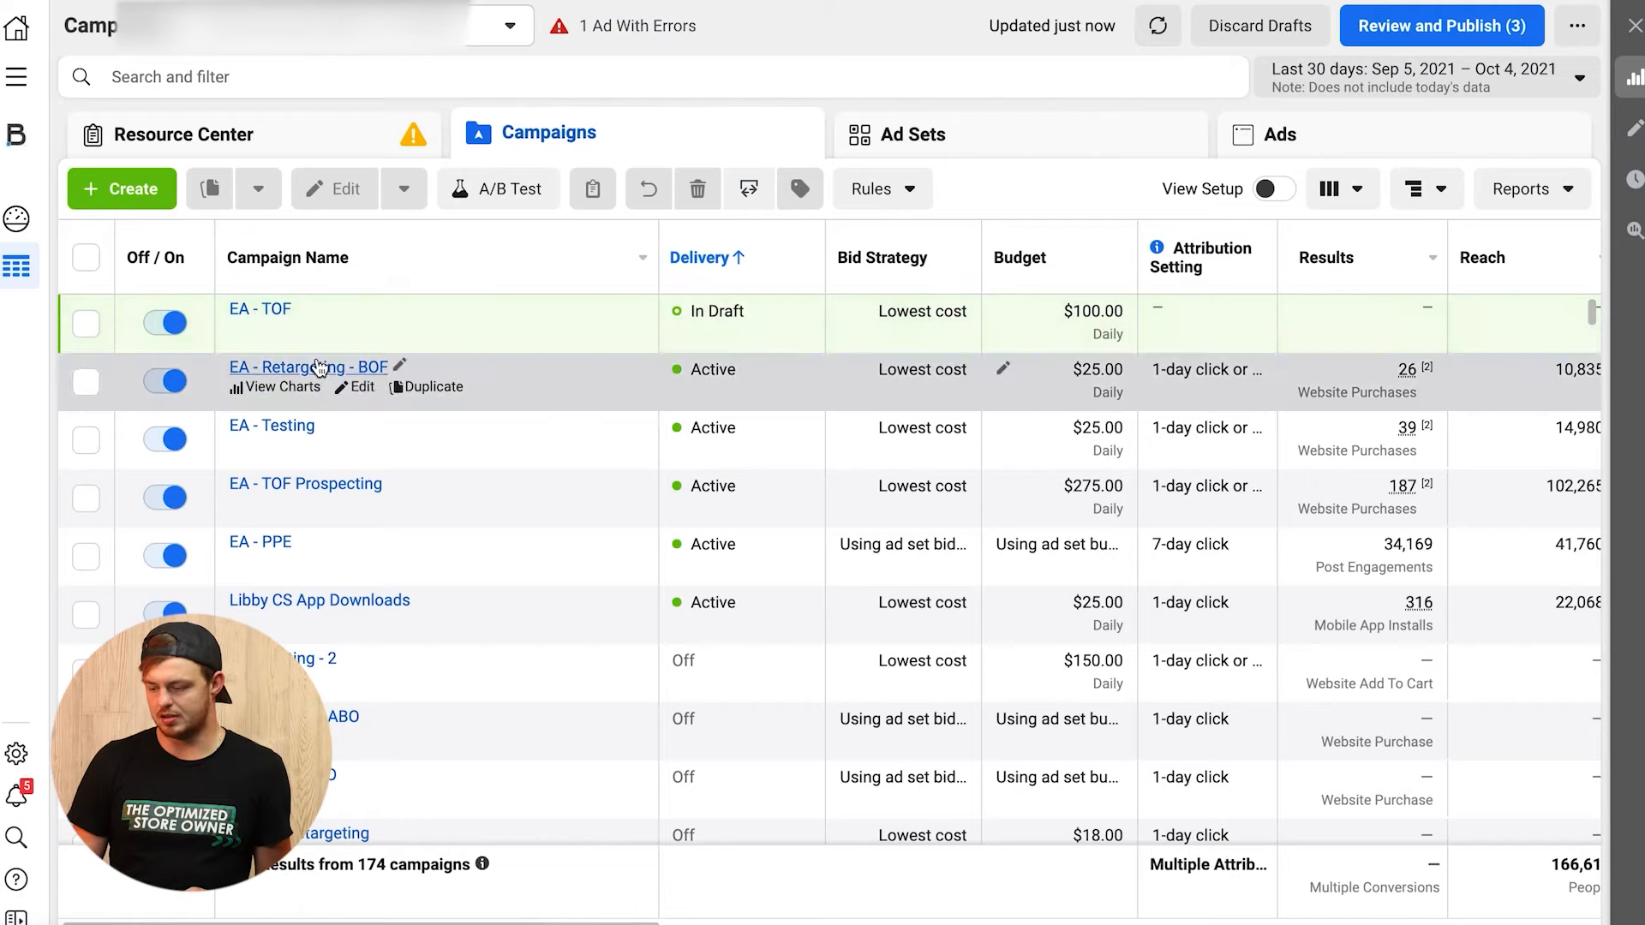
# Step: Duplicate the EA - TOF campaign and rename the copy EA - TESTING
pyautogui.click(86, 323)
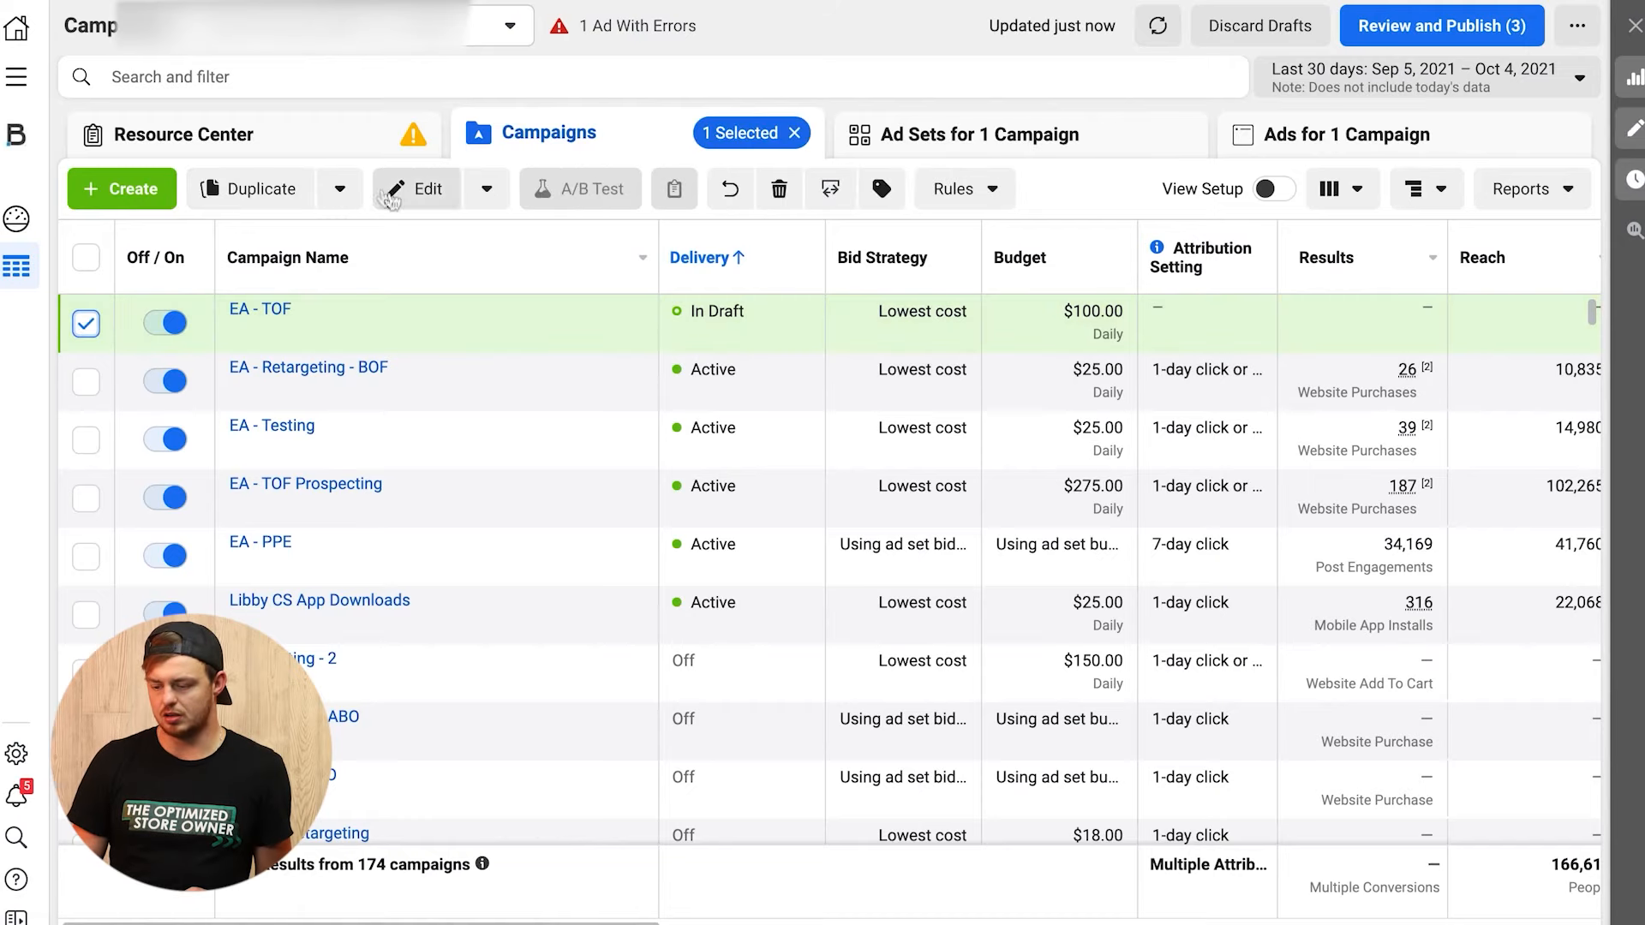
pyautogui.click(340, 188)
pyautogui.click(229, 282)
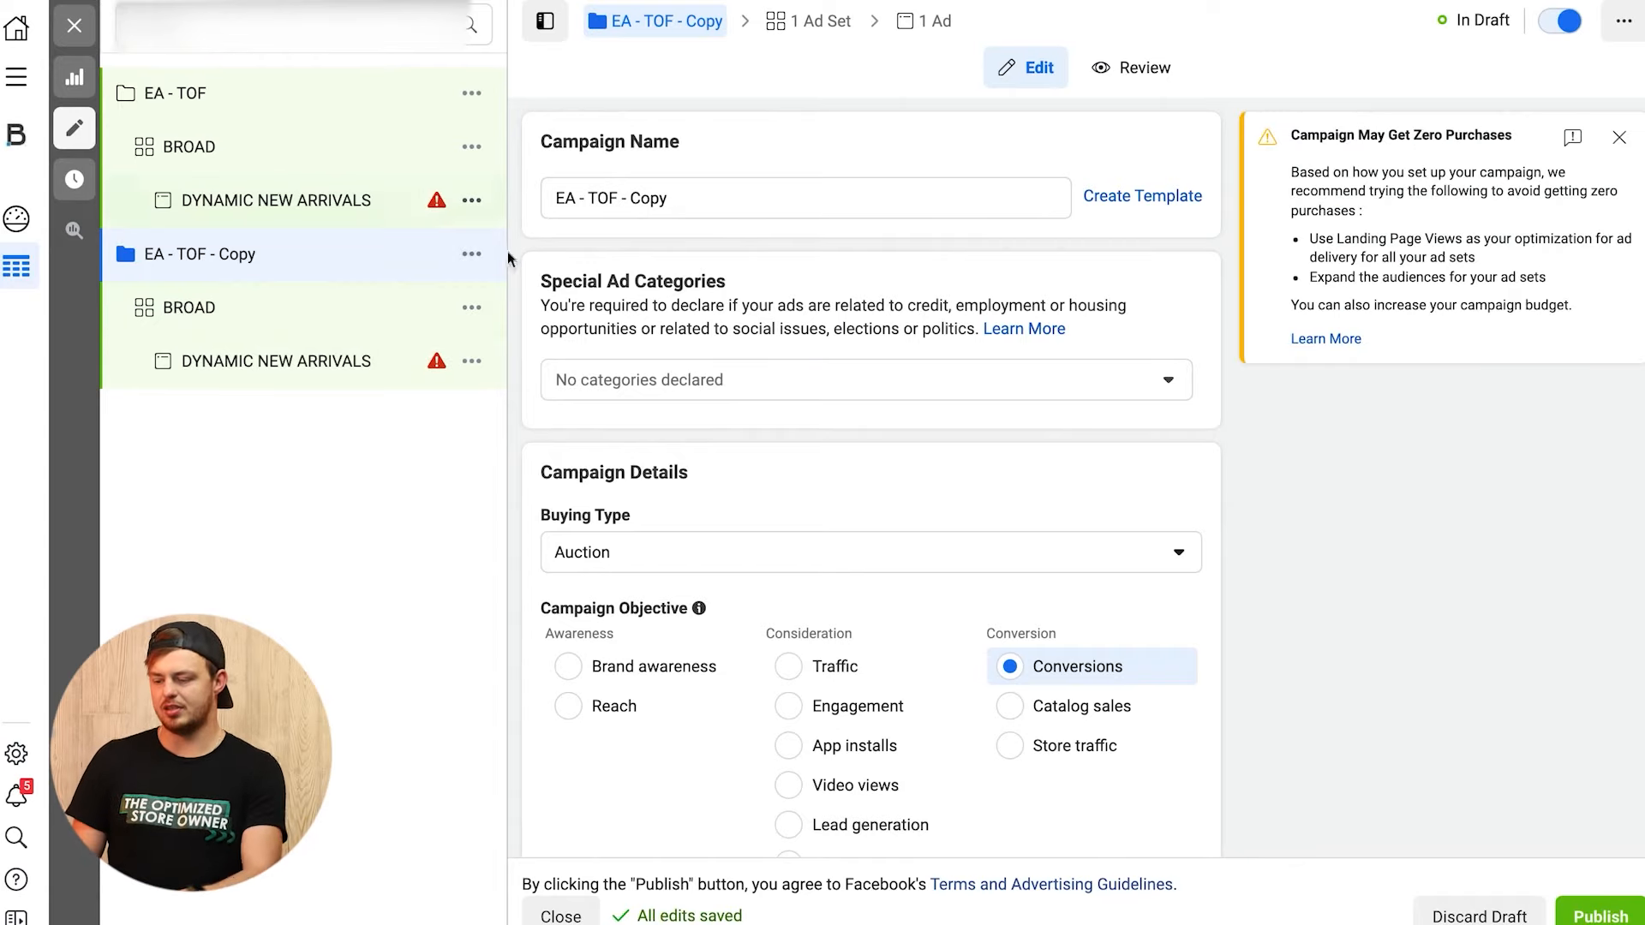
pyautogui.moveTo(683, 200); pyautogui.dragTo(591, 196)
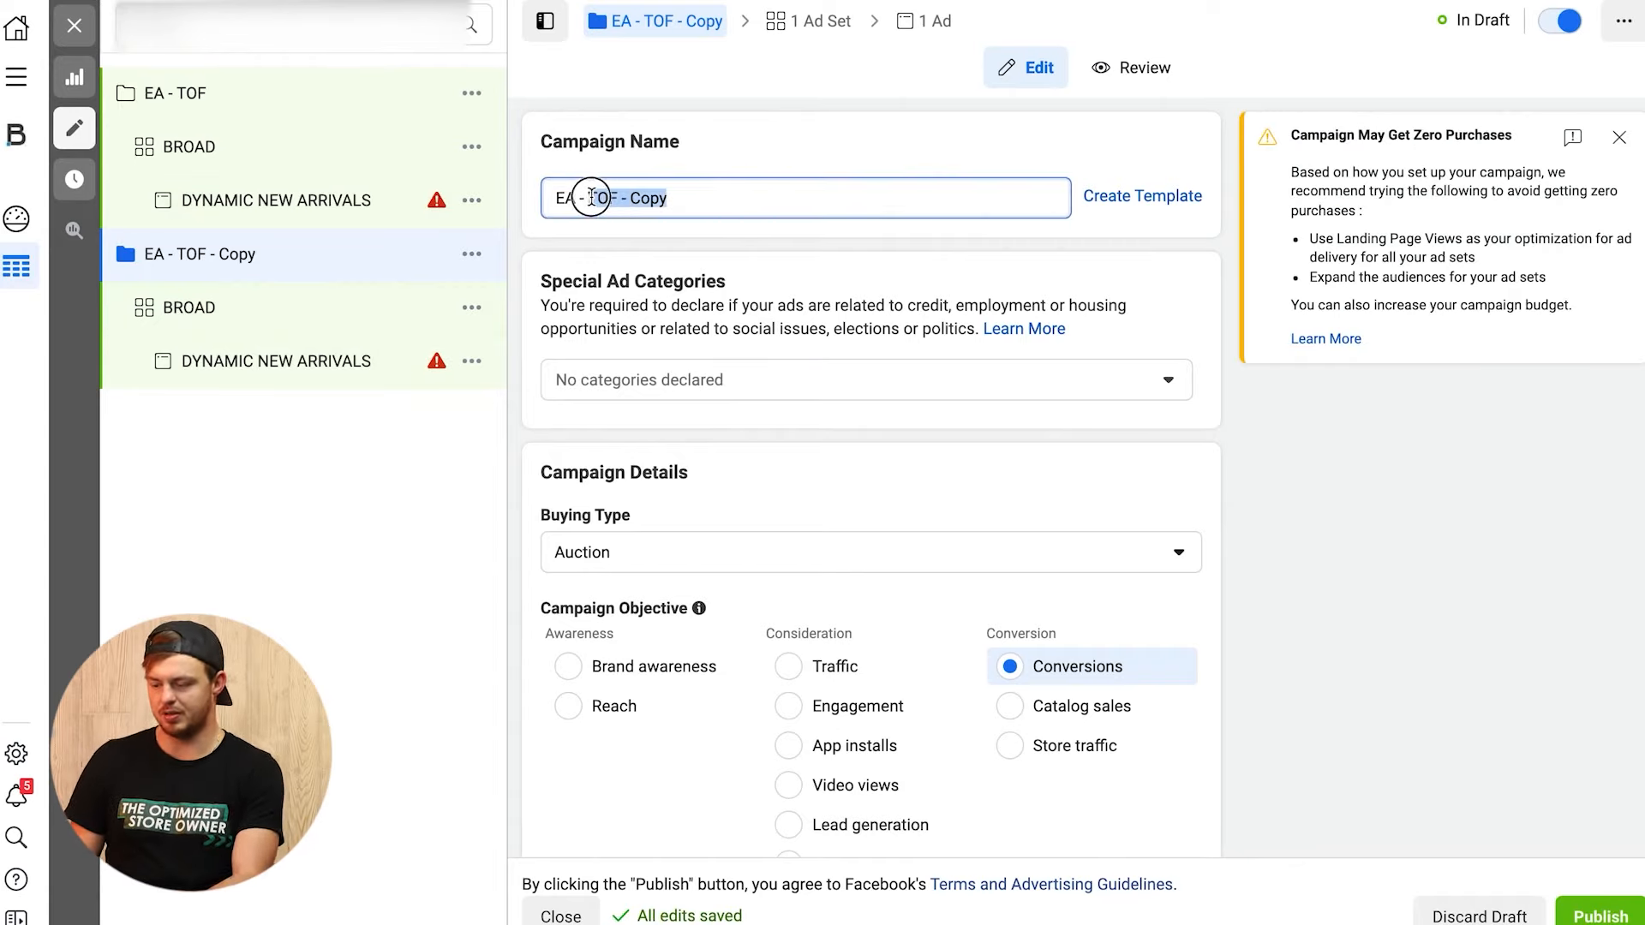
pyautogui.write('TESTING')
pyautogui.press('Tab')
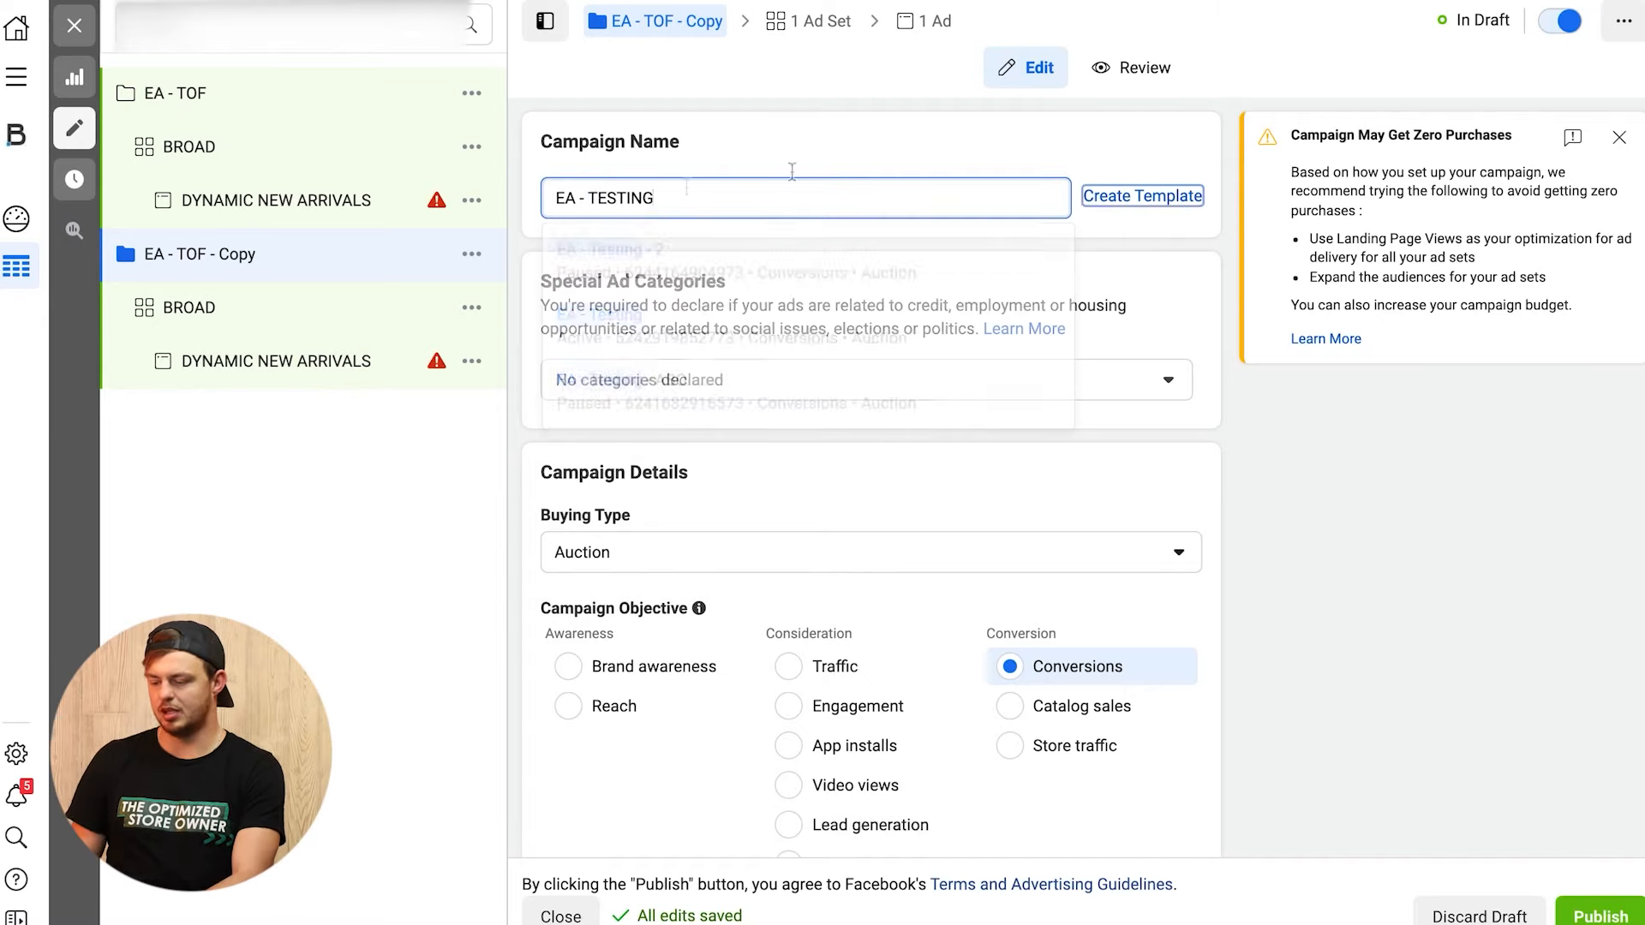
# Step: Set the daily campaign budget of EA - TESTING to $25, keeping Campaign Budget Optimization on
pyautogui.scroll(-10, 876, 345)
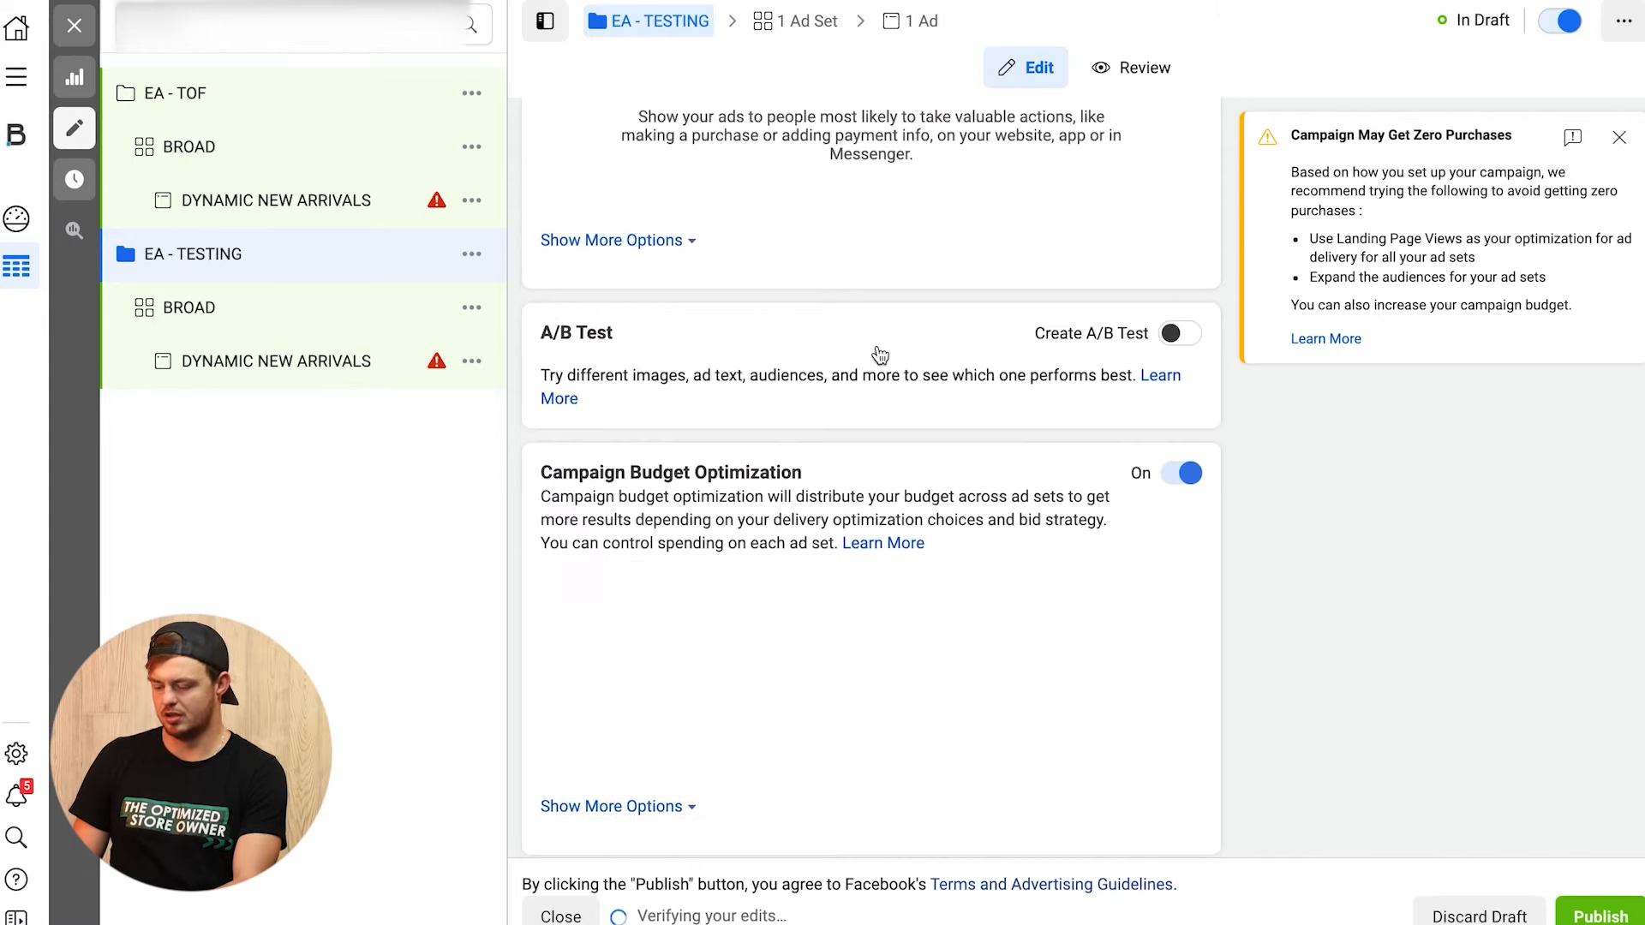
pyautogui.click(792, 25)
pyautogui.scroll(-7, 805, 360)
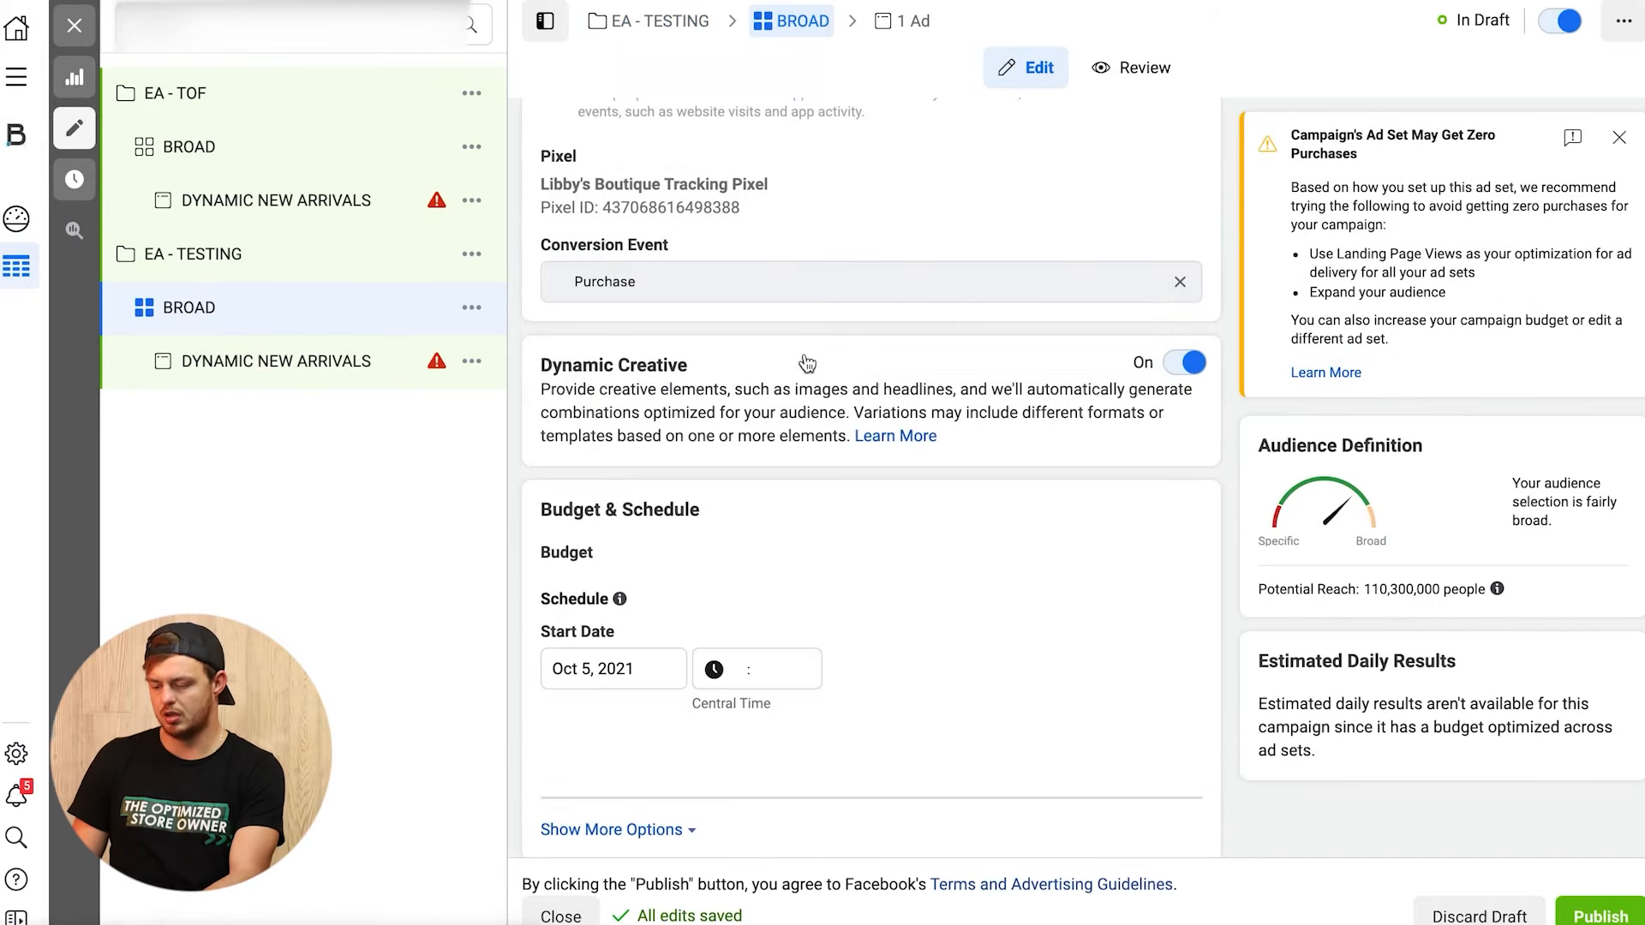
pyautogui.scroll(-5, 828, 291)
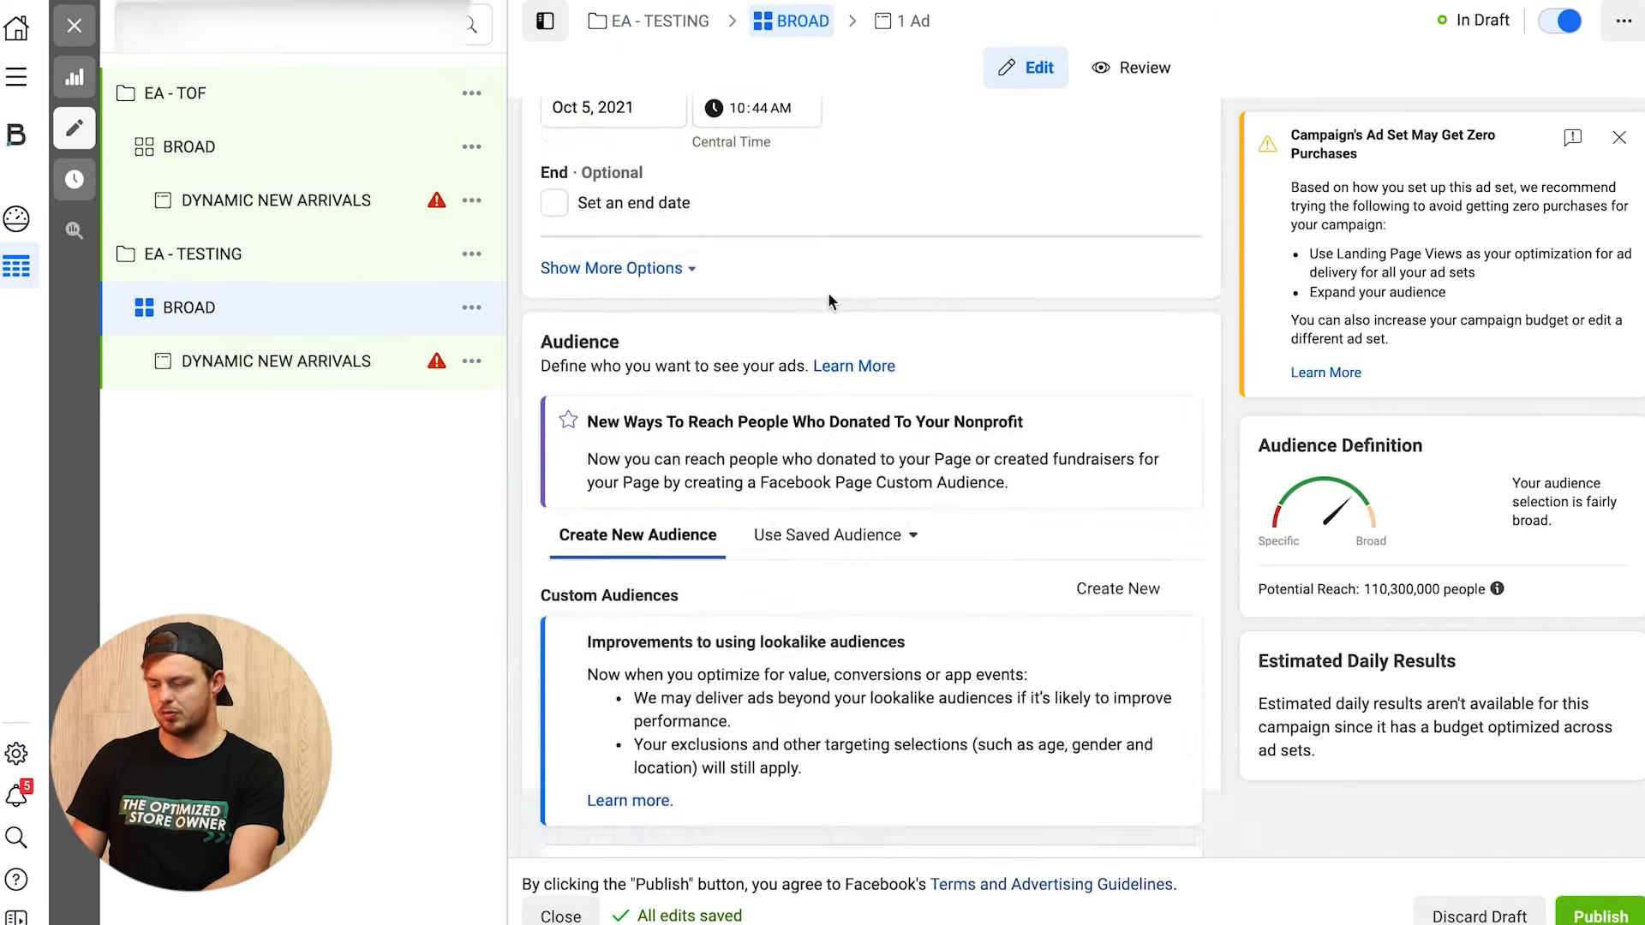
pyautogui.scroll(8, 827, 291)
pyautogui.scroll(-8, 828, 291)
pyautogui.scroll(-3, 828, 291)
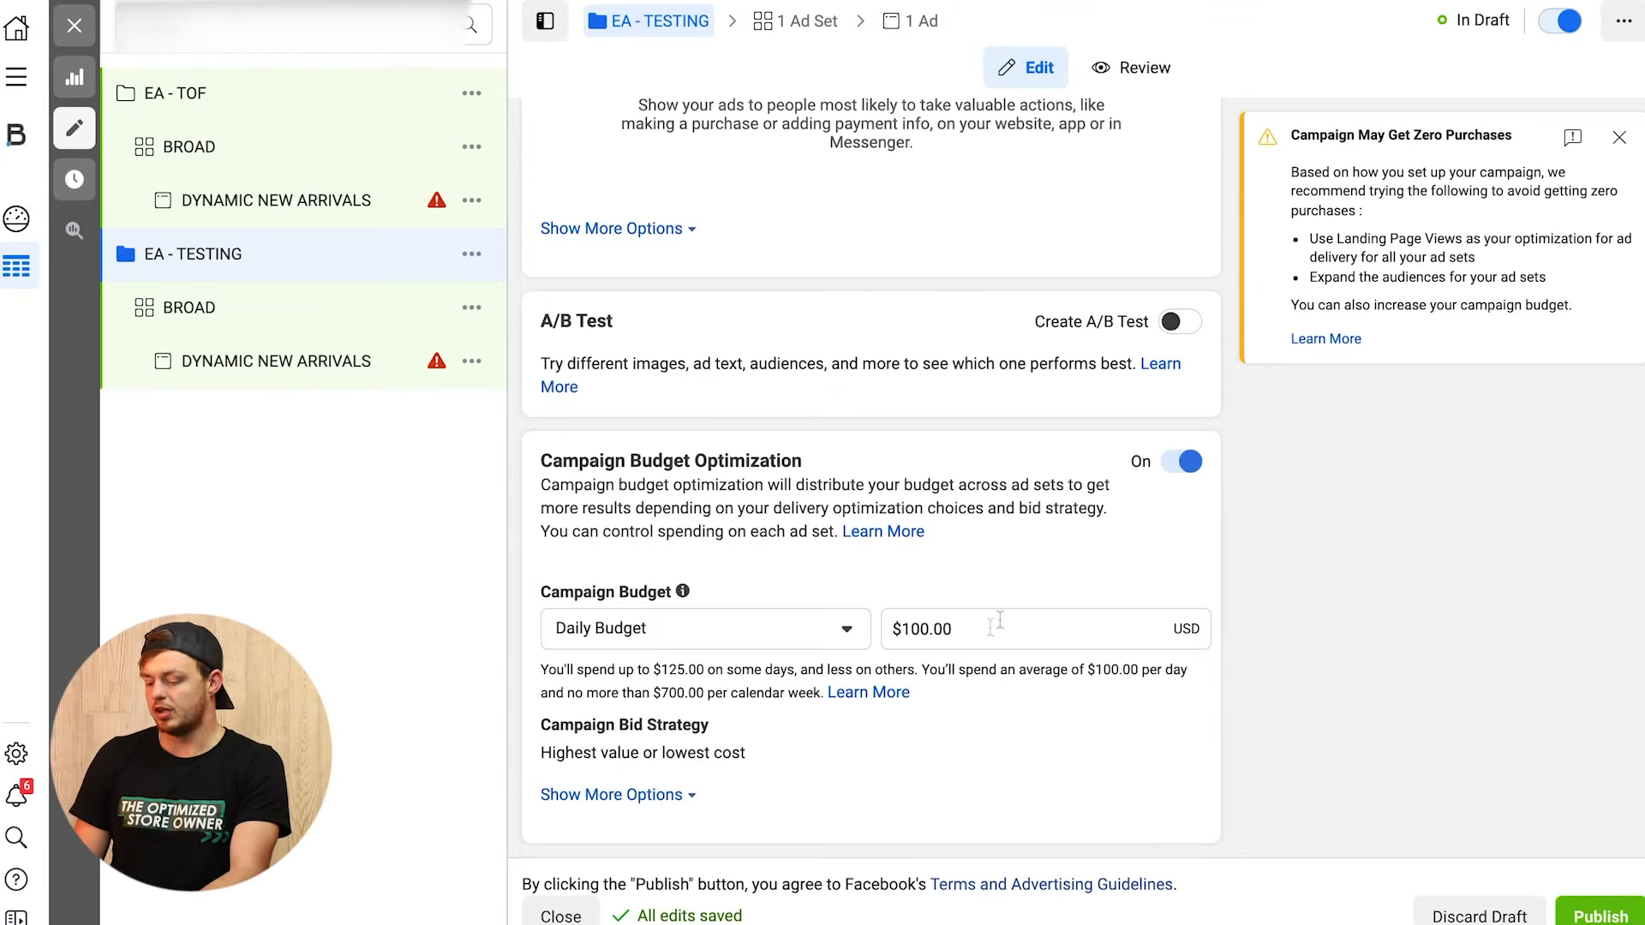
pyautogui.moveTo(954, 629); pyautogui.dragTo(885, 631)
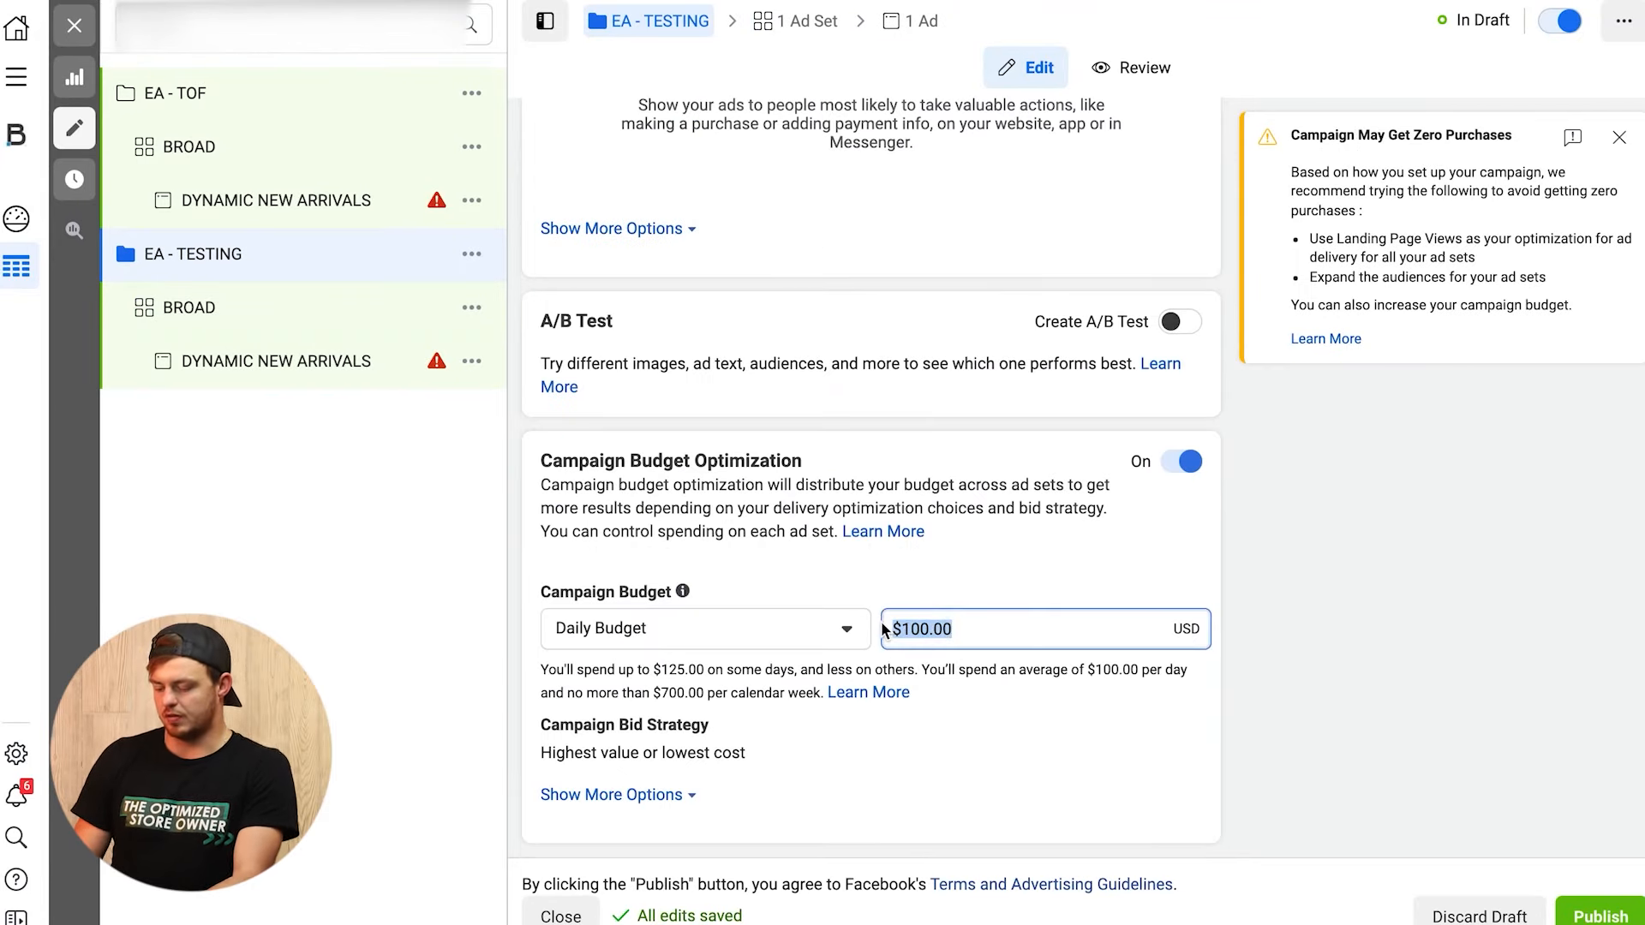
pyautogui.write('25')
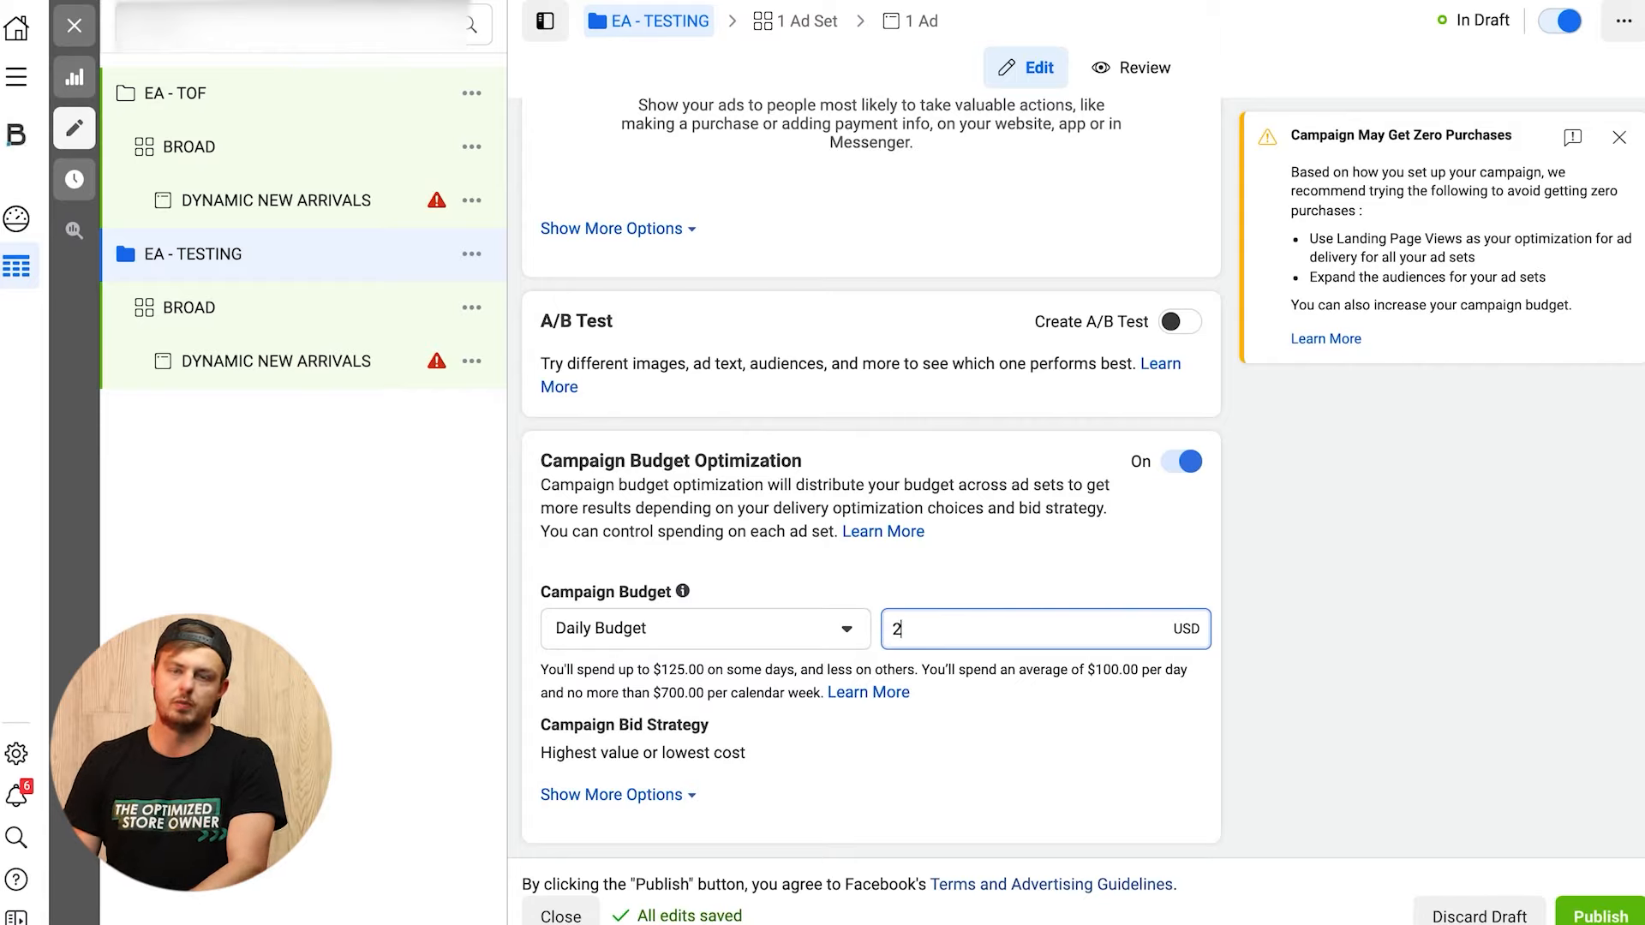
pyautogui.click(1104, 511)
# Step: Review the BROAD ad set in EA - TESTING, checking Dynamic Creative, schedule, locations, age, gender and detailed targeting
pyautogui.click(809, 22)
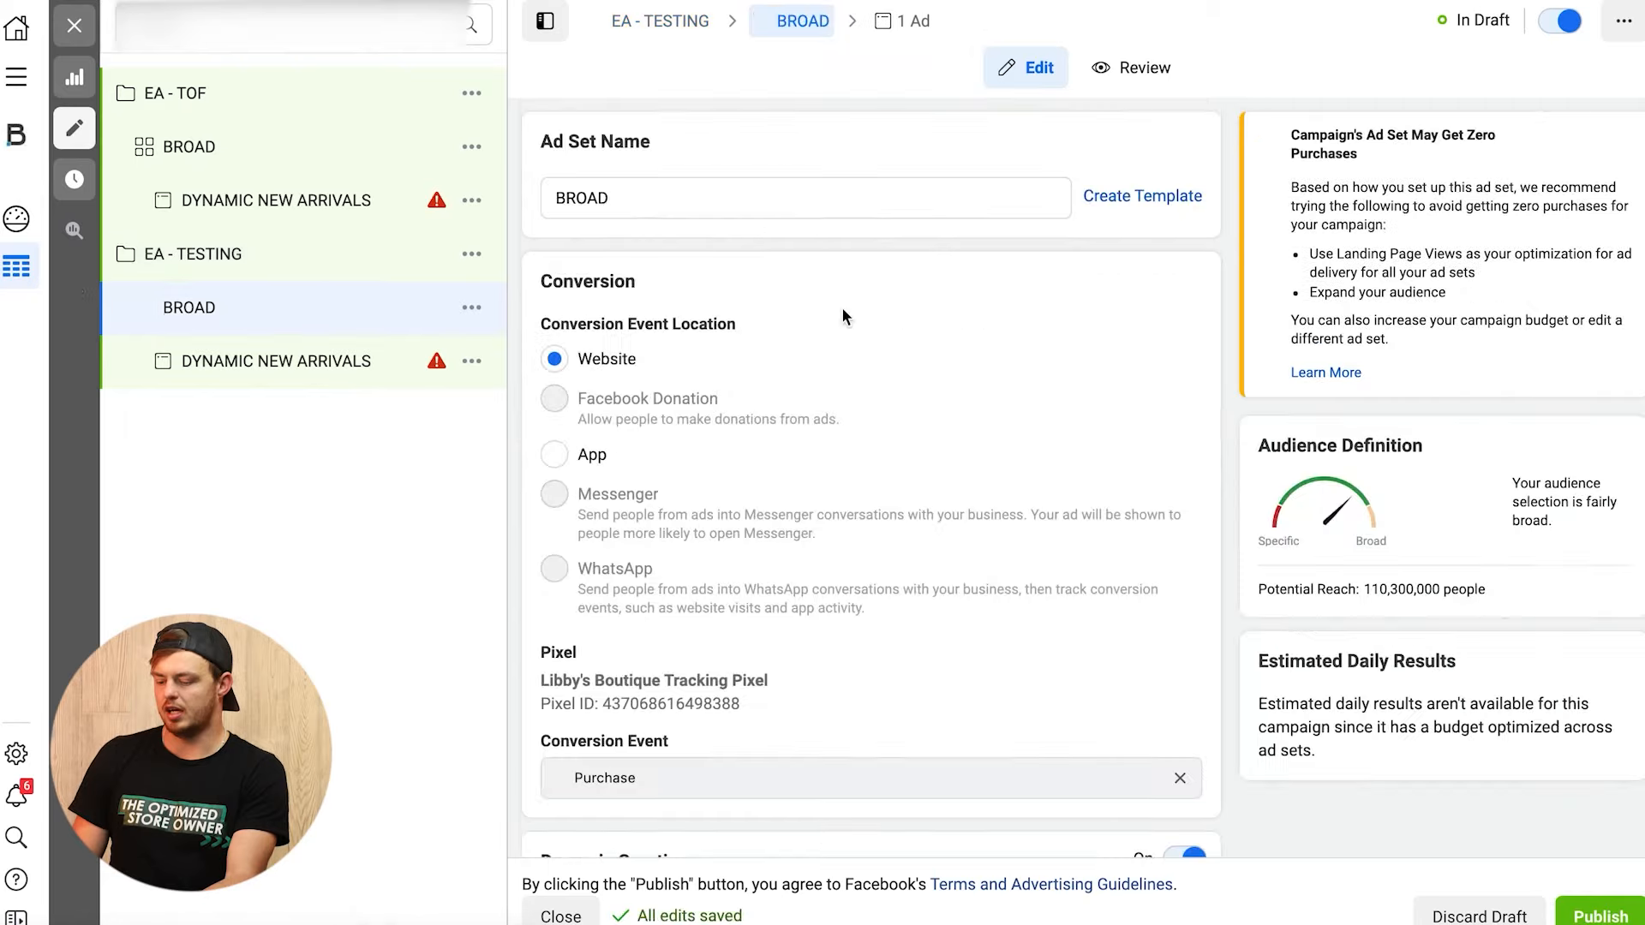
pyautogui.scroll(-5, 841, 305)
pyautogui.scroll(-15, 841, 305)
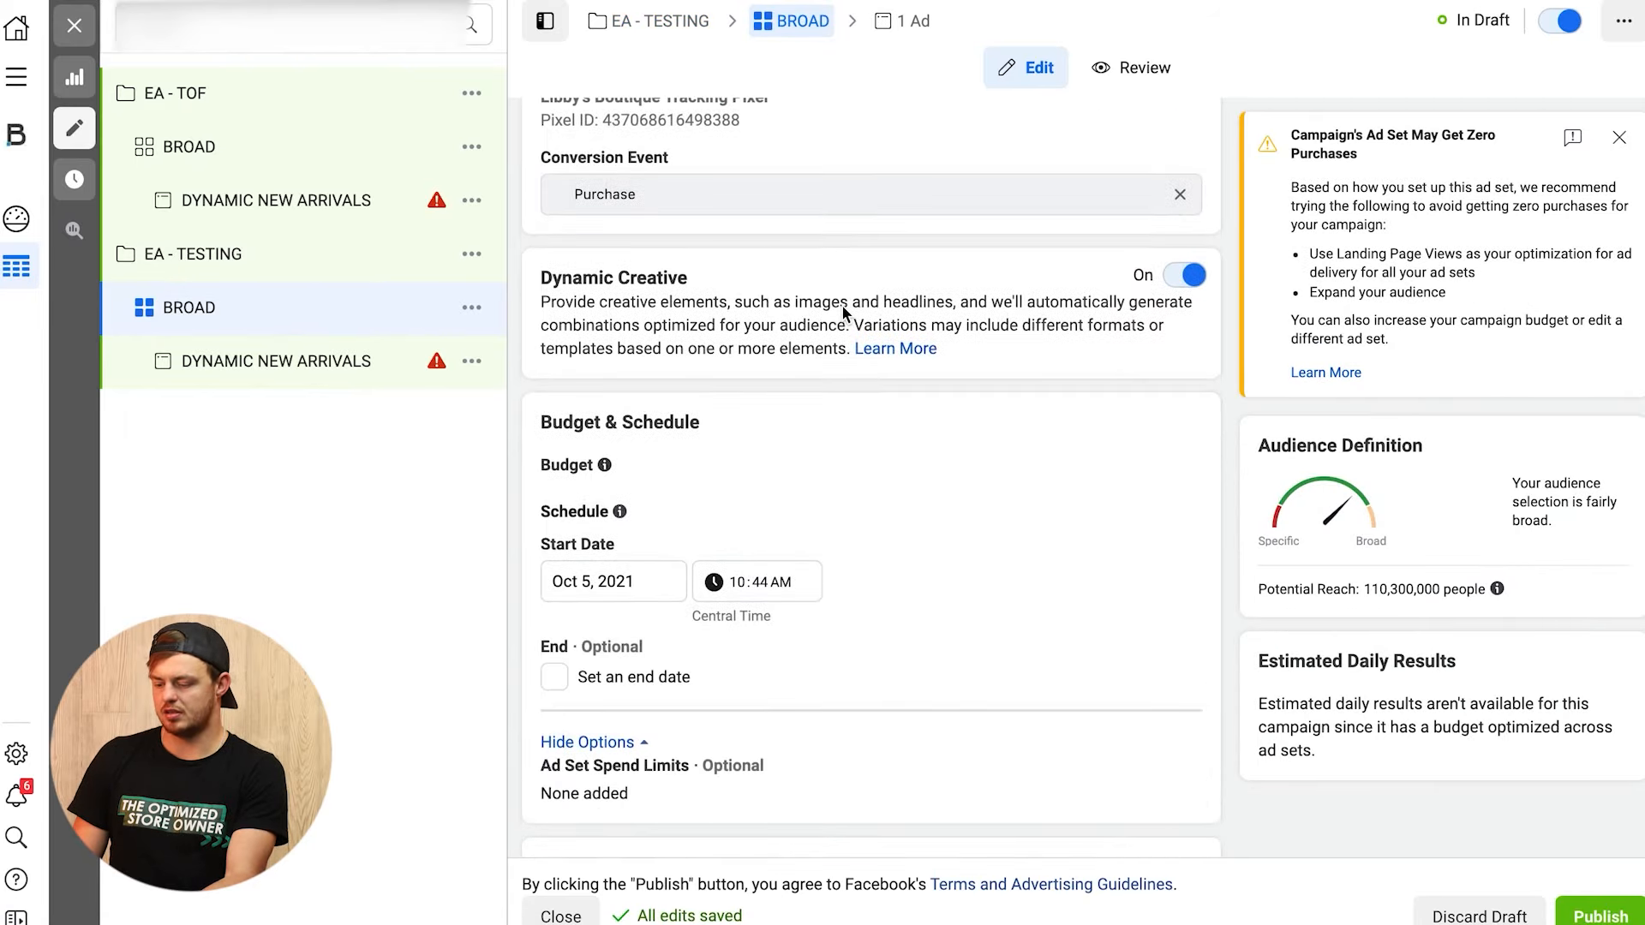
pyautogui.scroll(-3, 842, 305)
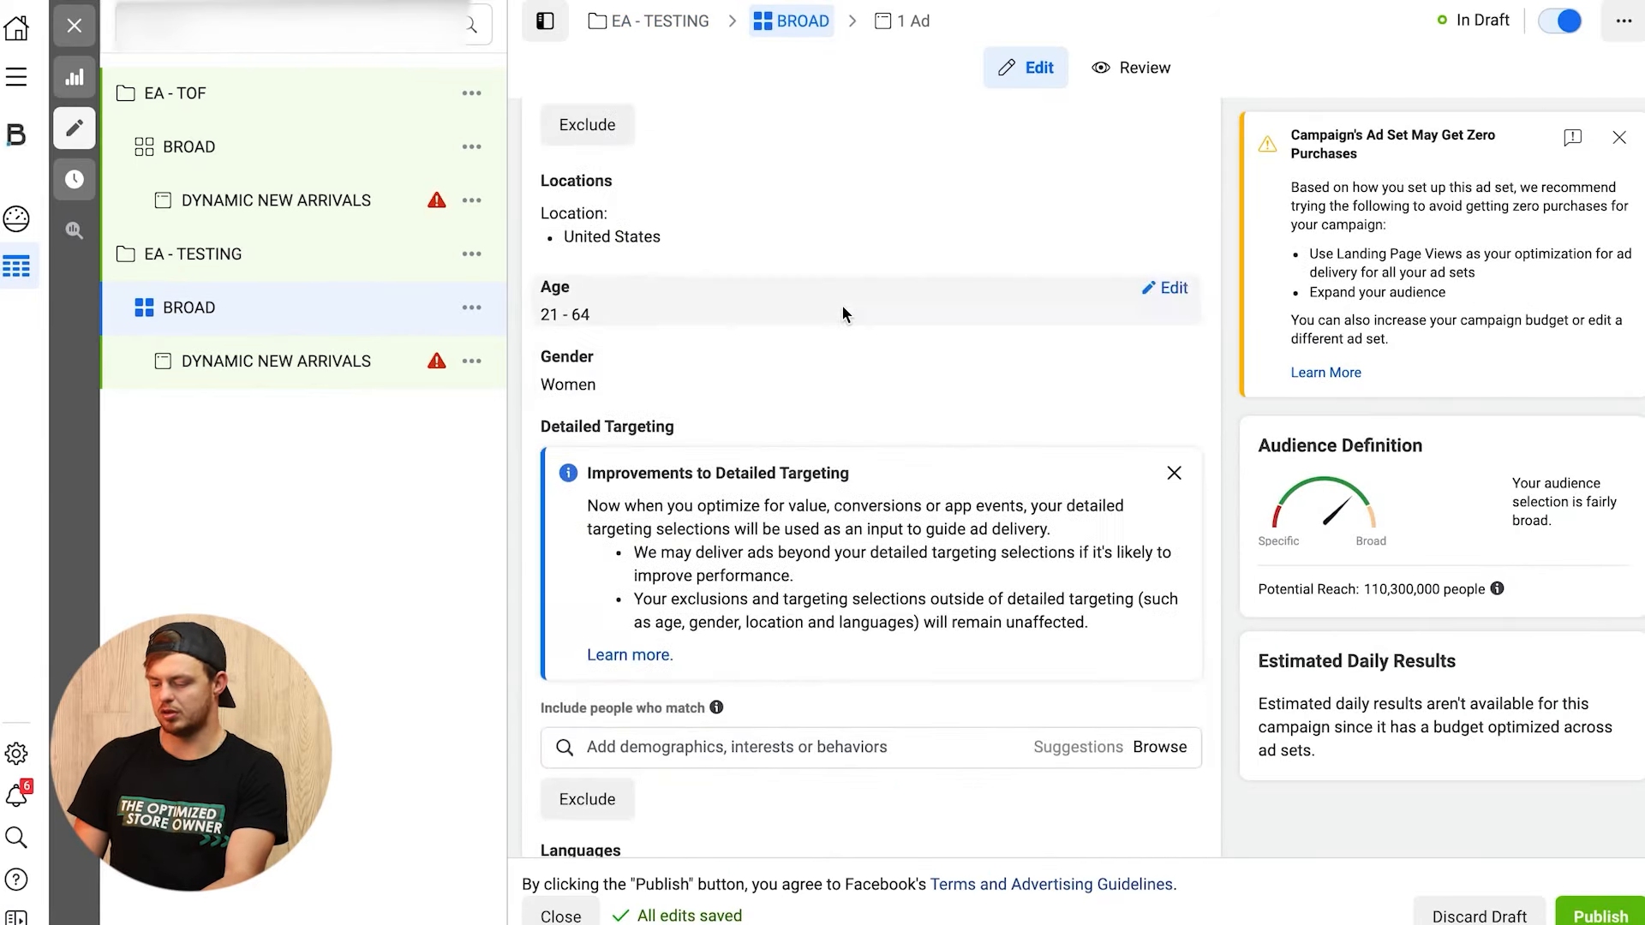
pyautogui.scroll(-10, 725, 369)
pyautogui.scroll(8, 725, 368)
pyautogui.scroll(15, 724, 369)
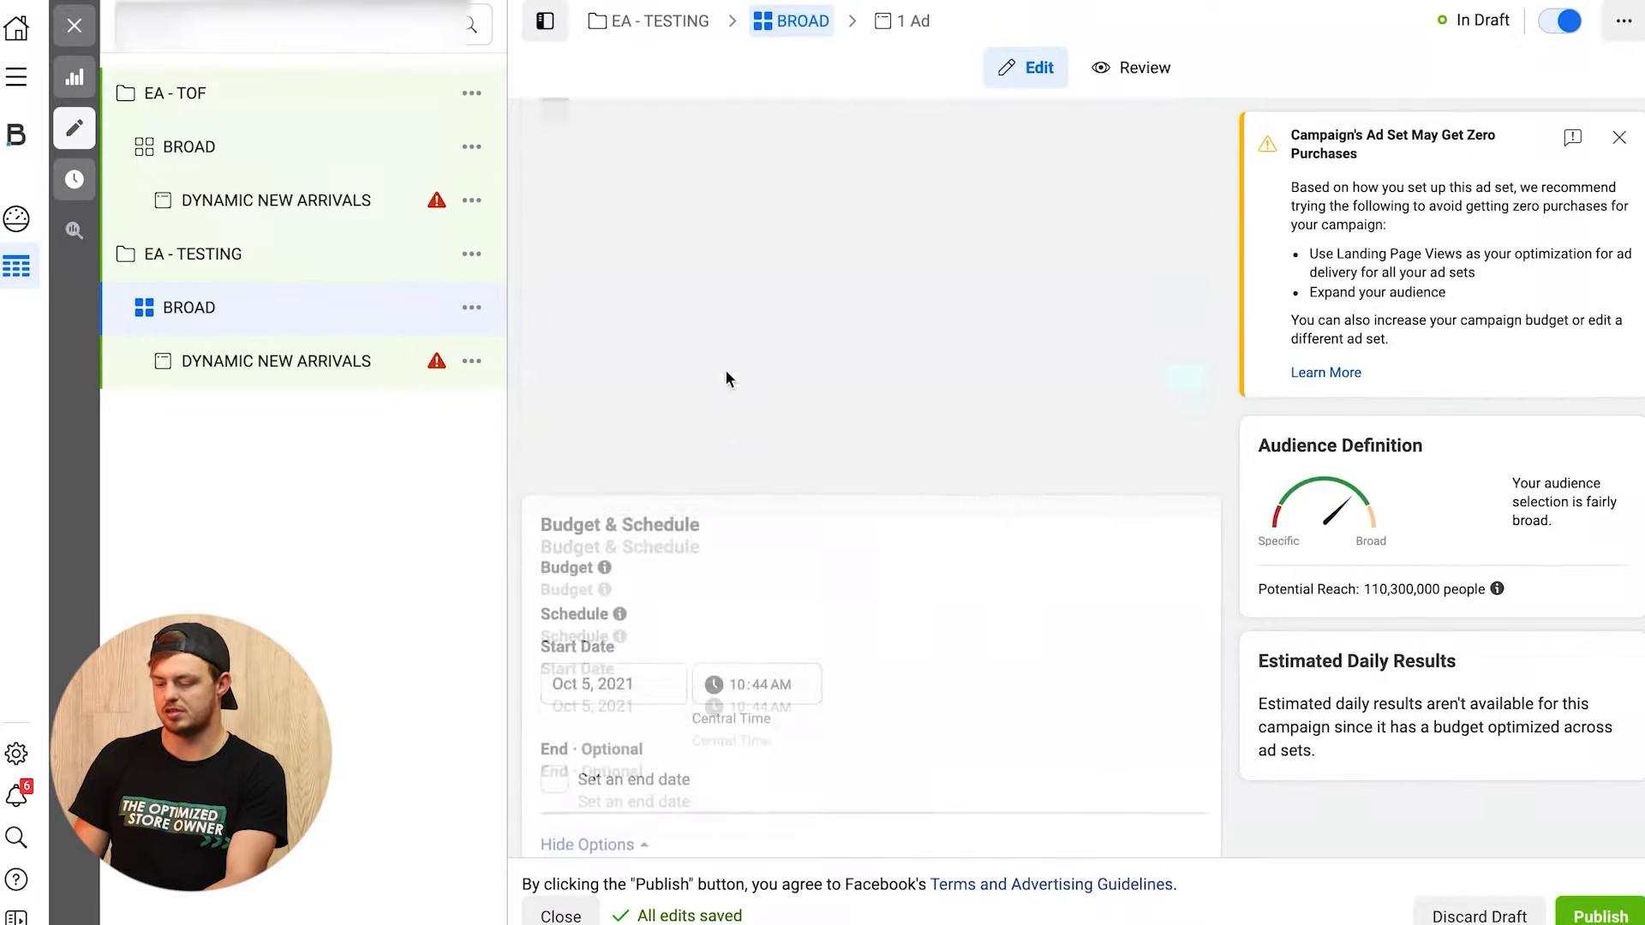
# Step: Review the DYNAMIC NEW ARRIVALS ad in EA - TESTING, checking its media, headlines, descriptions and website URL
pyautogui.click(912, 25)
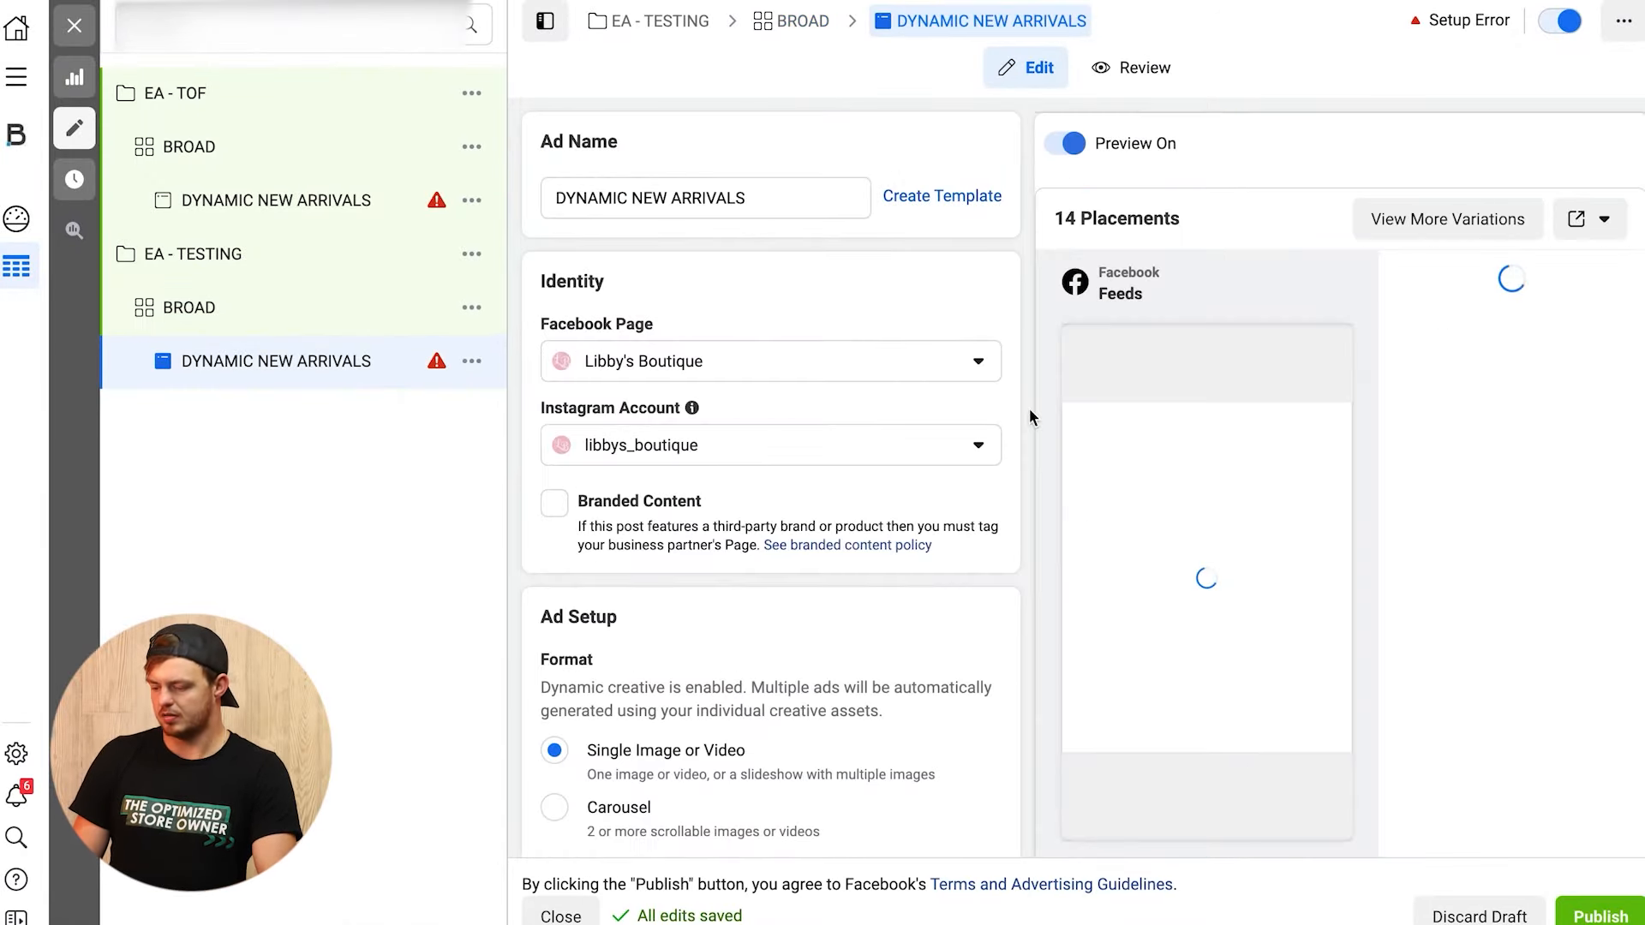
pyautogui.scroll(-1, 875, 238)
pyautogui.scroll(-8, 875, 244)
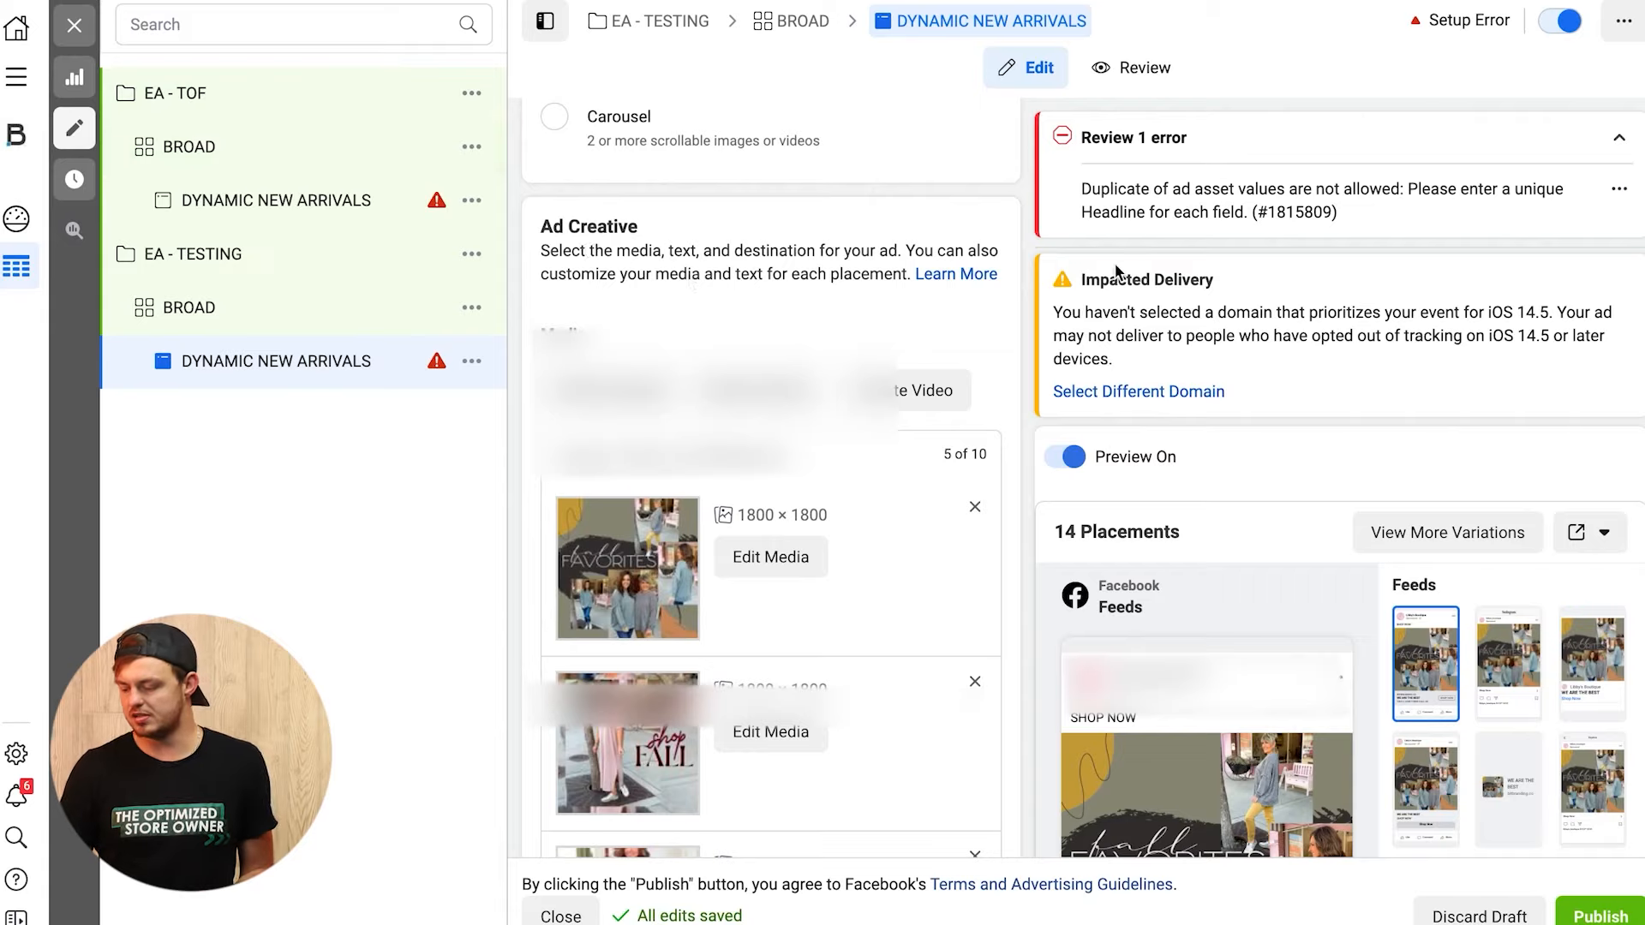
pyautogui.scroll(-9, 1116, 267)
pyautogui.scroll(-8, 1116, 269)
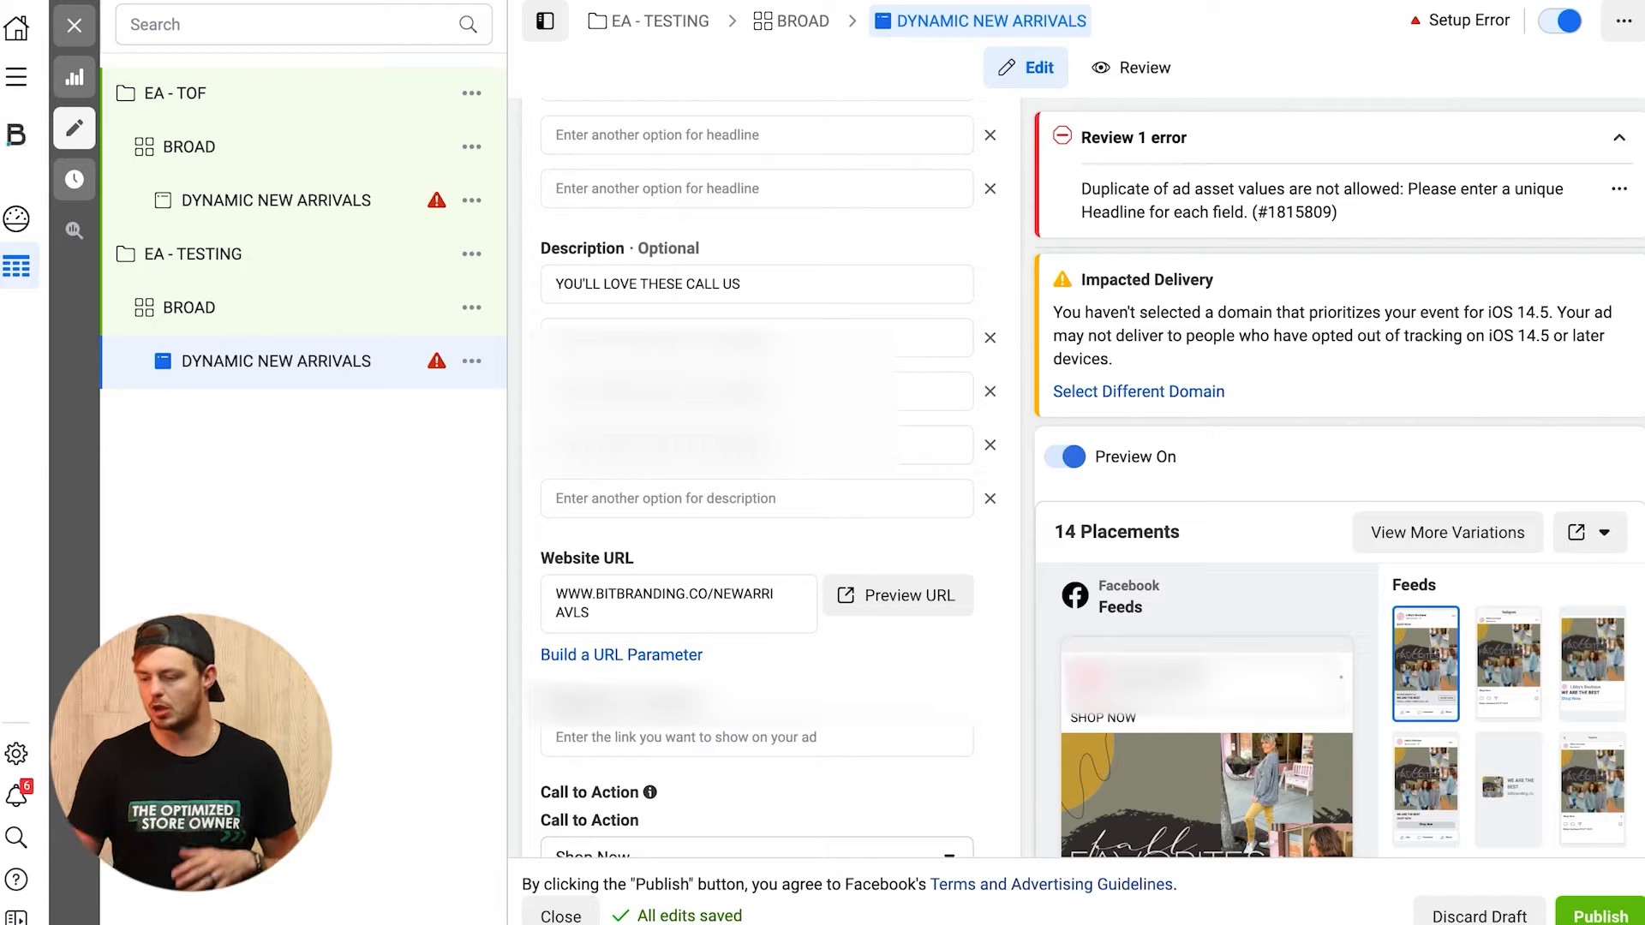
# Step: Leave the editor with the drafts unpublished and open the ad sets of the EA - TOF campaign
pyautogui.click(74, 24)
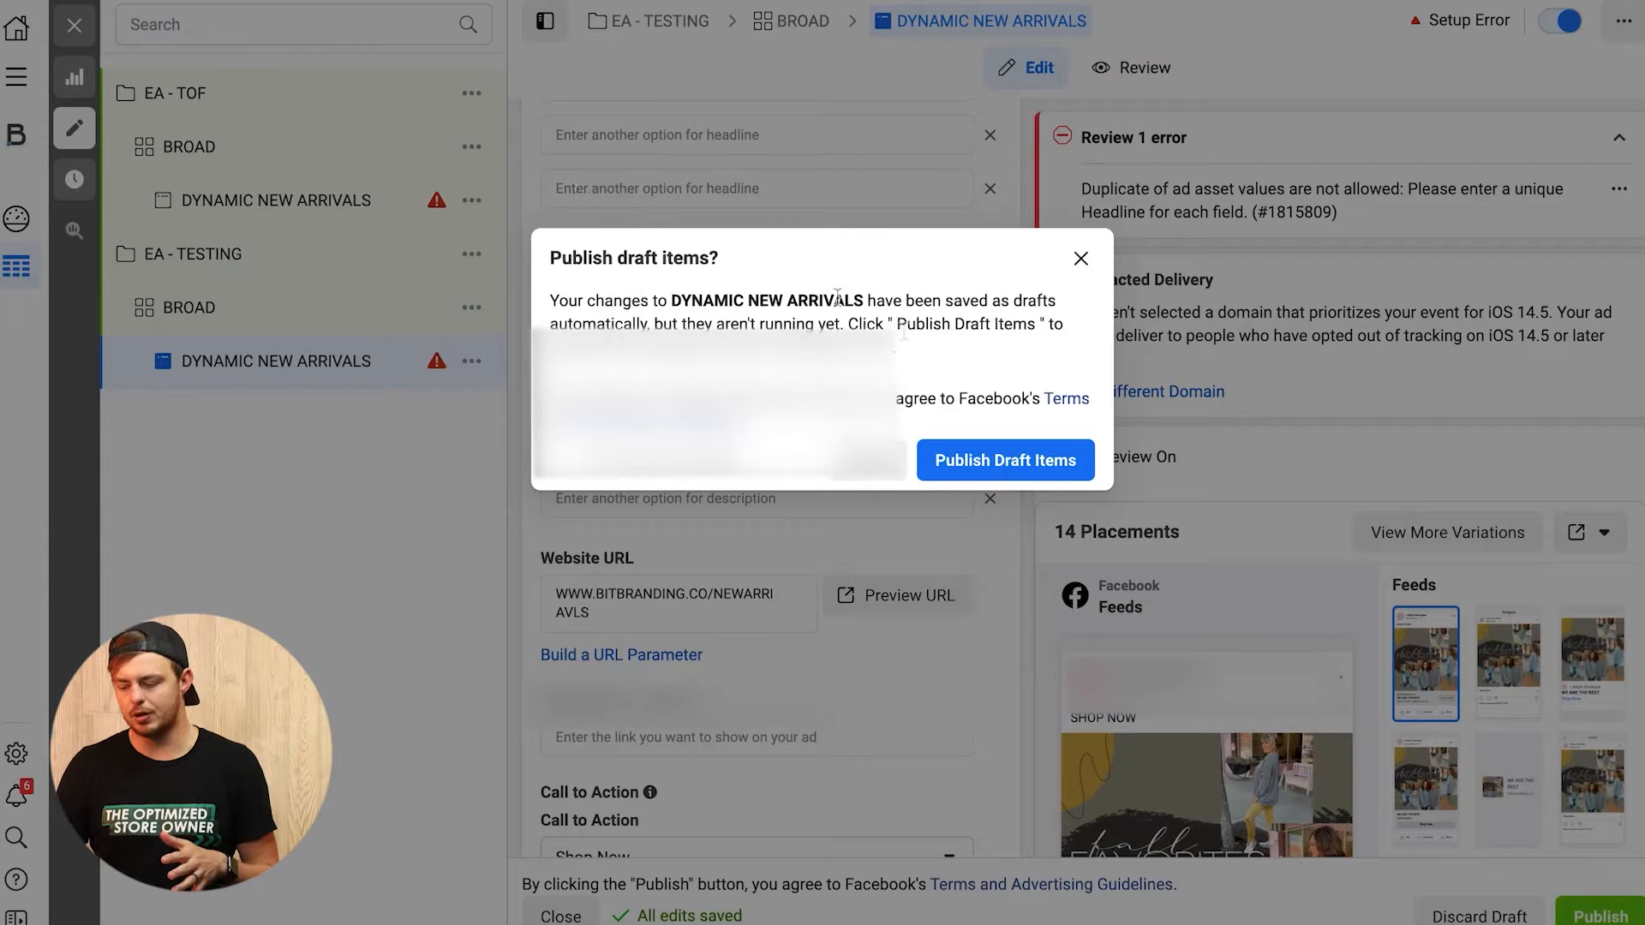
pyautogui.click(867, 460)
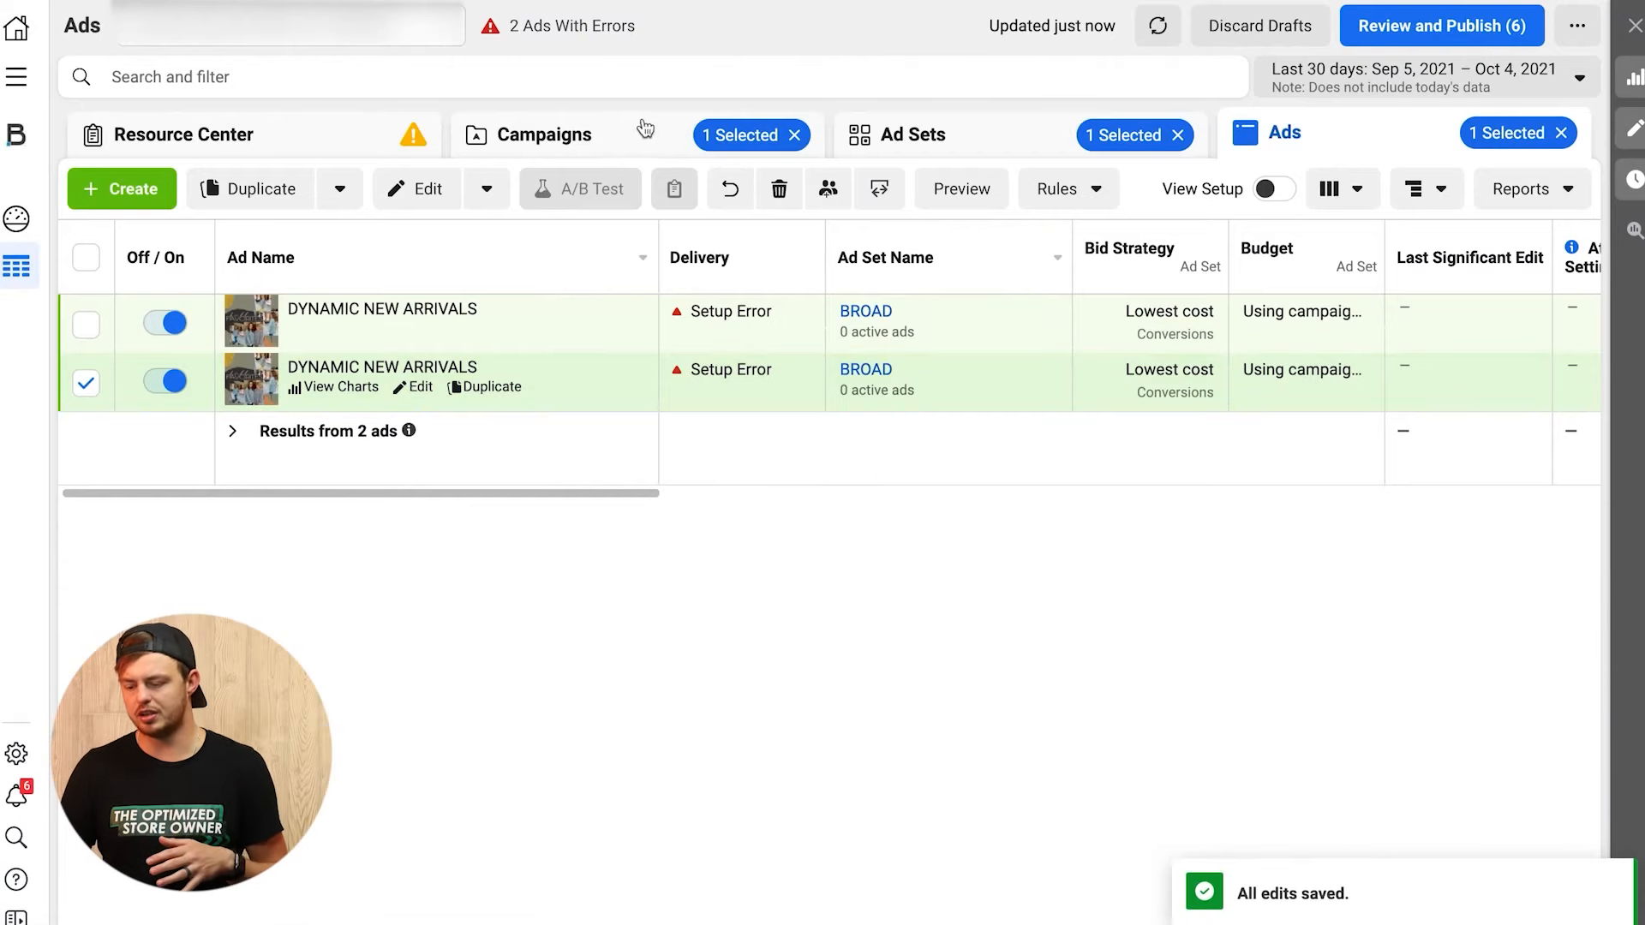
pyautogui.click(635, 130)
pyautogui.click(794, 134)
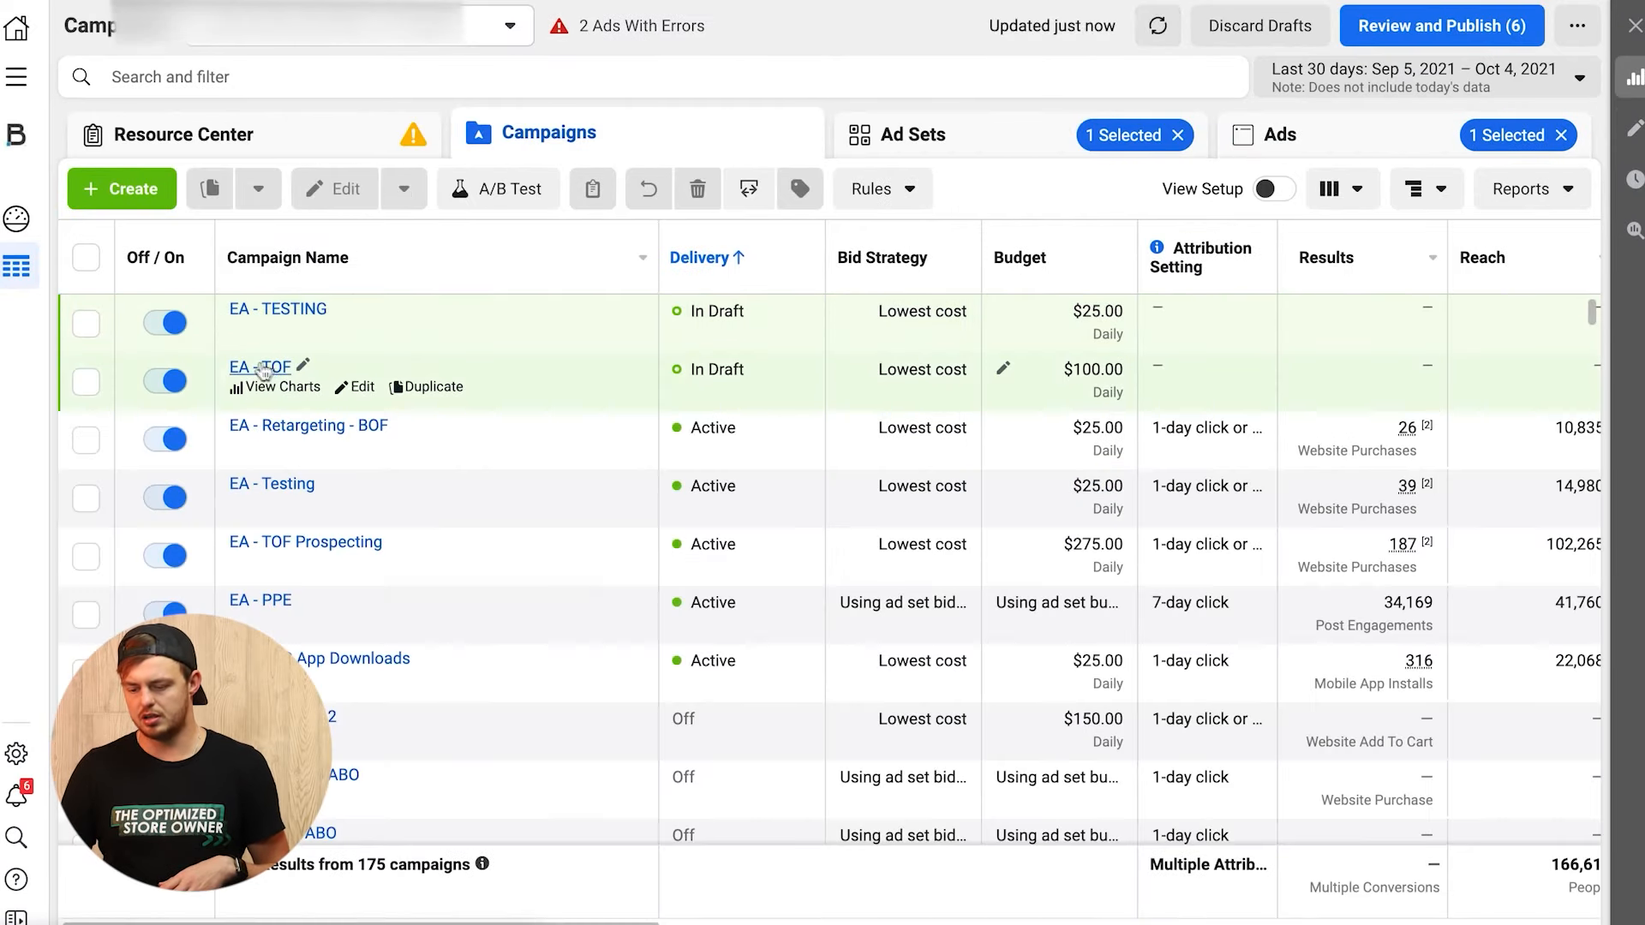
pyautogui.click(265, 368)
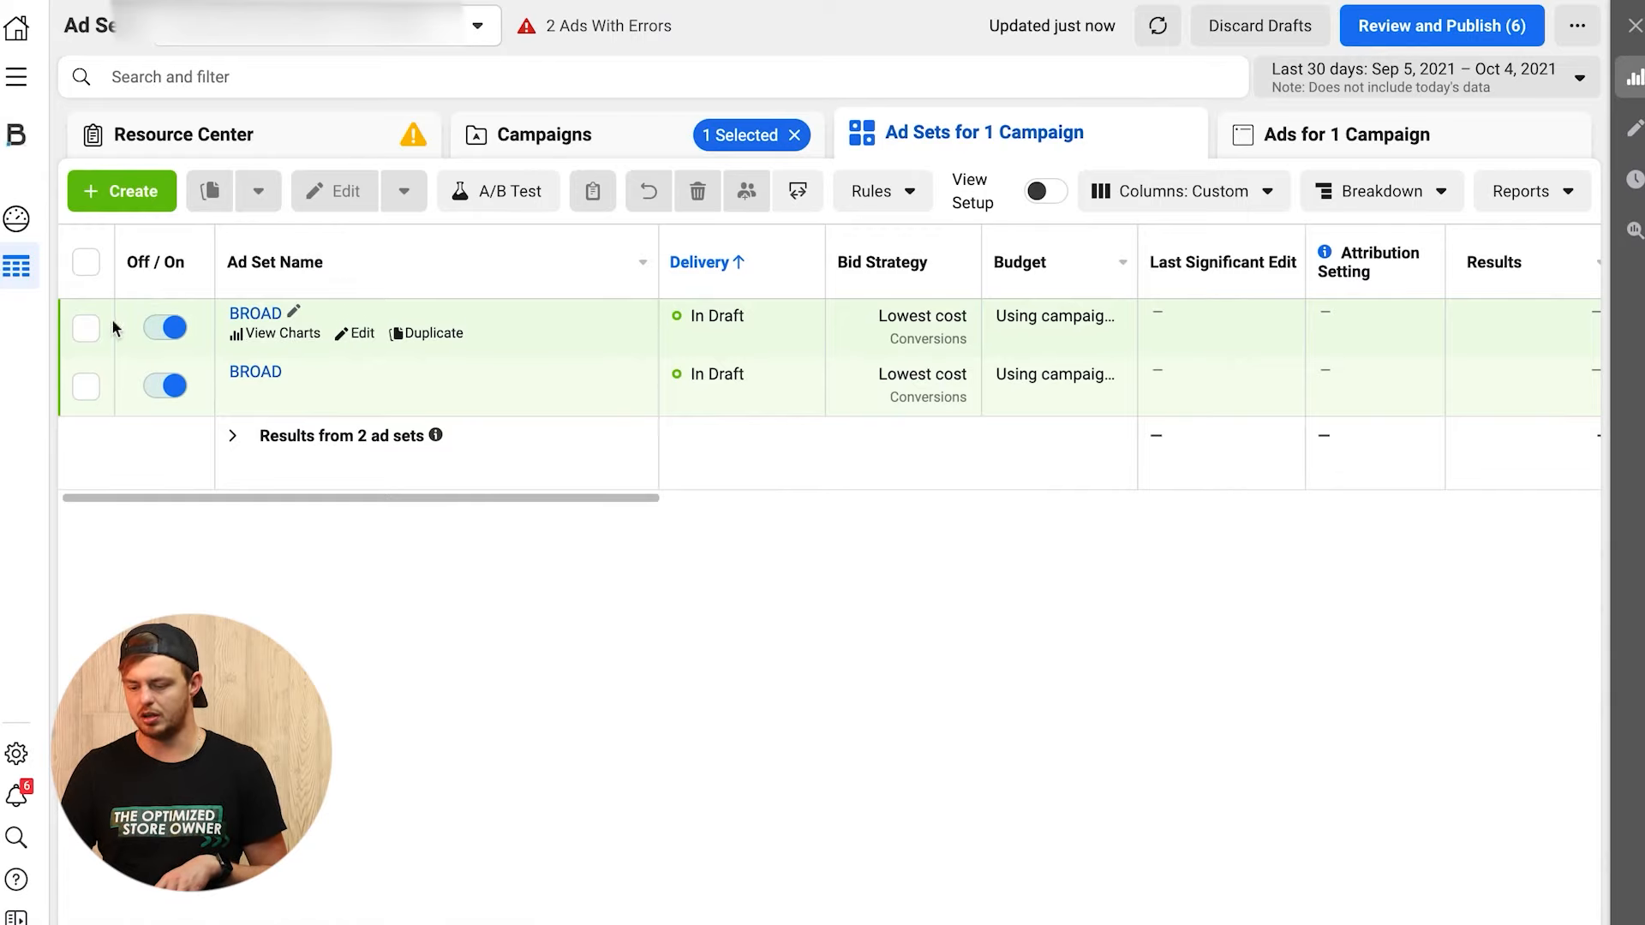
# Step: Duplicate the first listed BROAD ad set within the EA - TESTING campaign
pyautogui.click(85, 328)
pyautogui.click(341, 192)
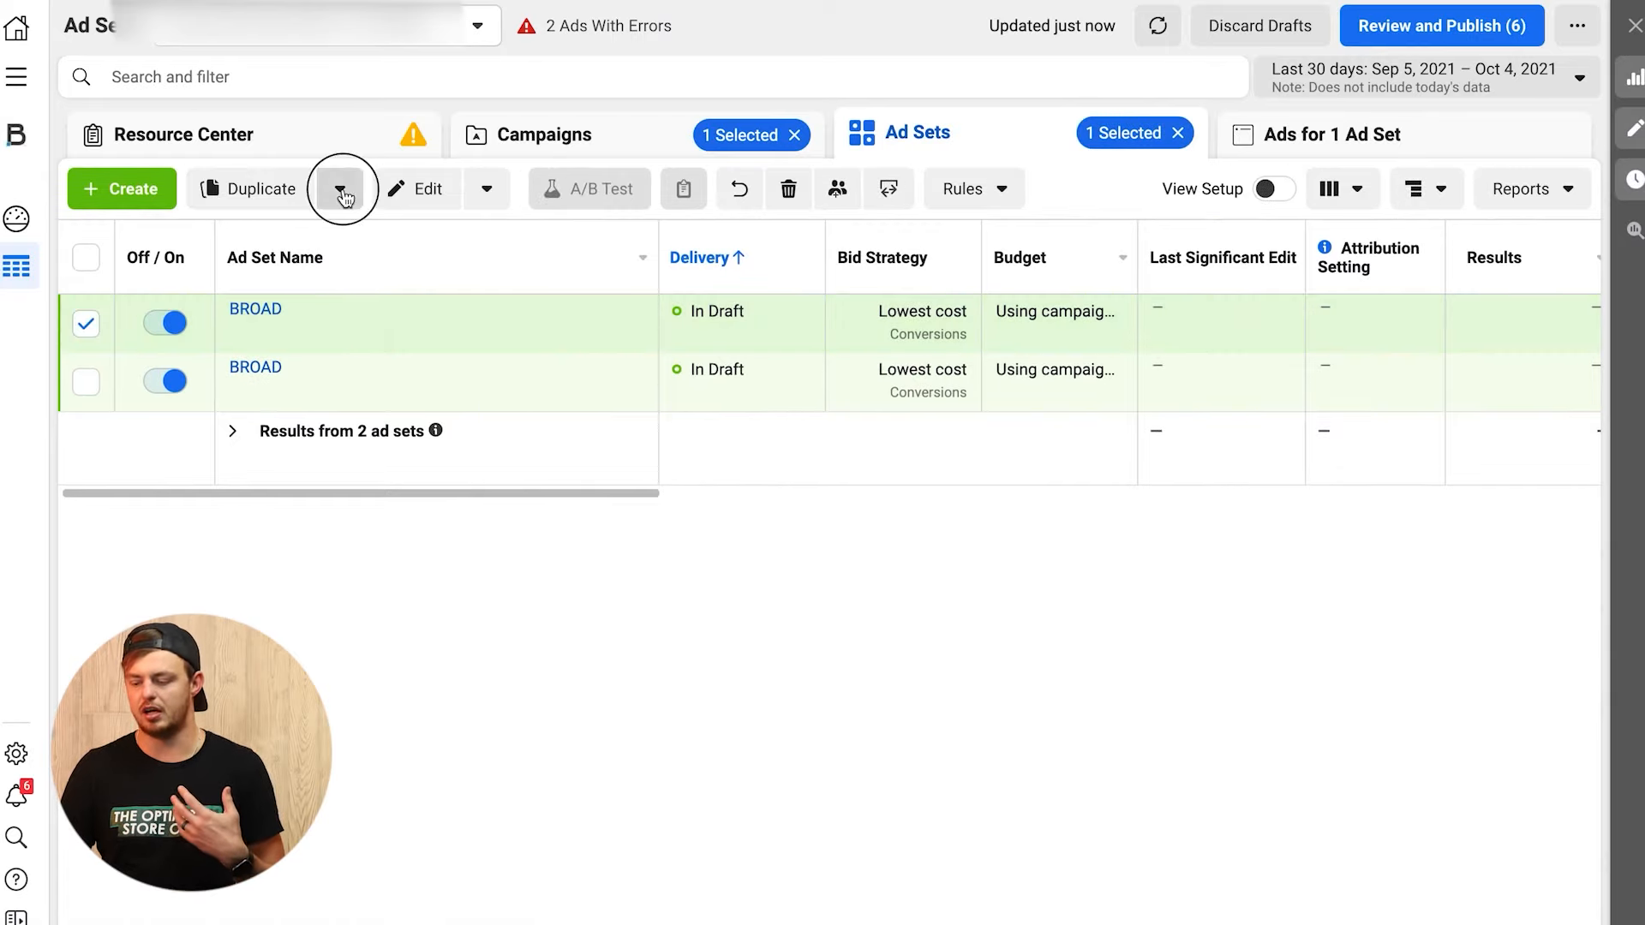
pyautogui.click(218, 295)
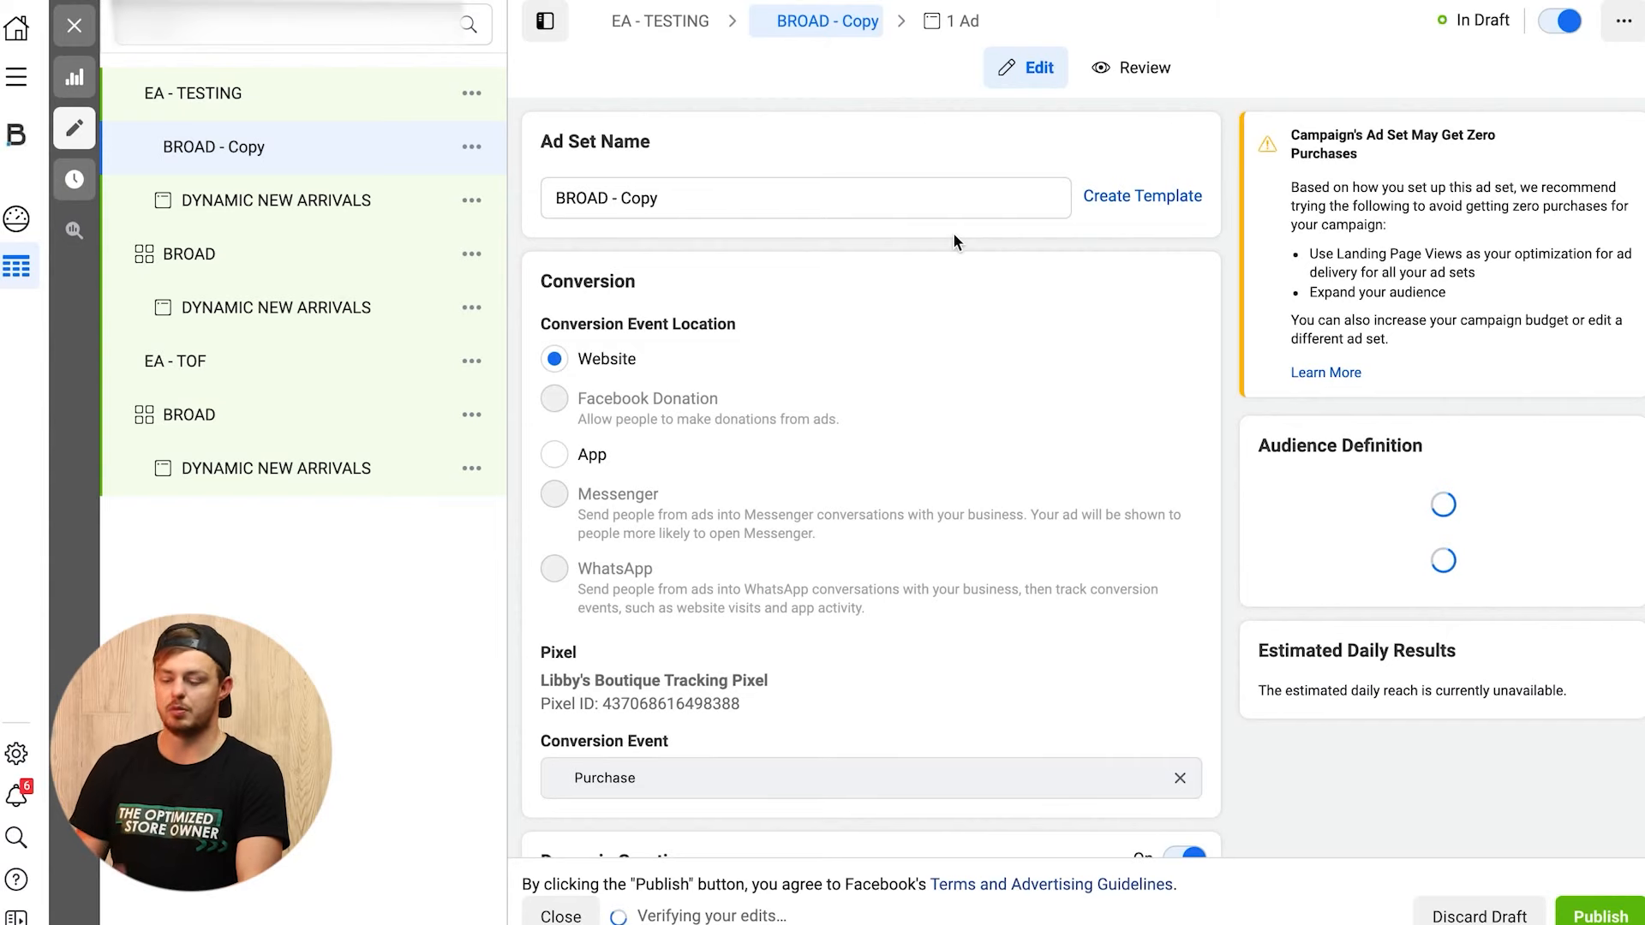
# Step: Add the custom audience "Lookalike (US, 10%) - Customer List Over $75 LTV" to the BROAD - Copy ad set
pyautogui.scroll(-8, 1122, 386)
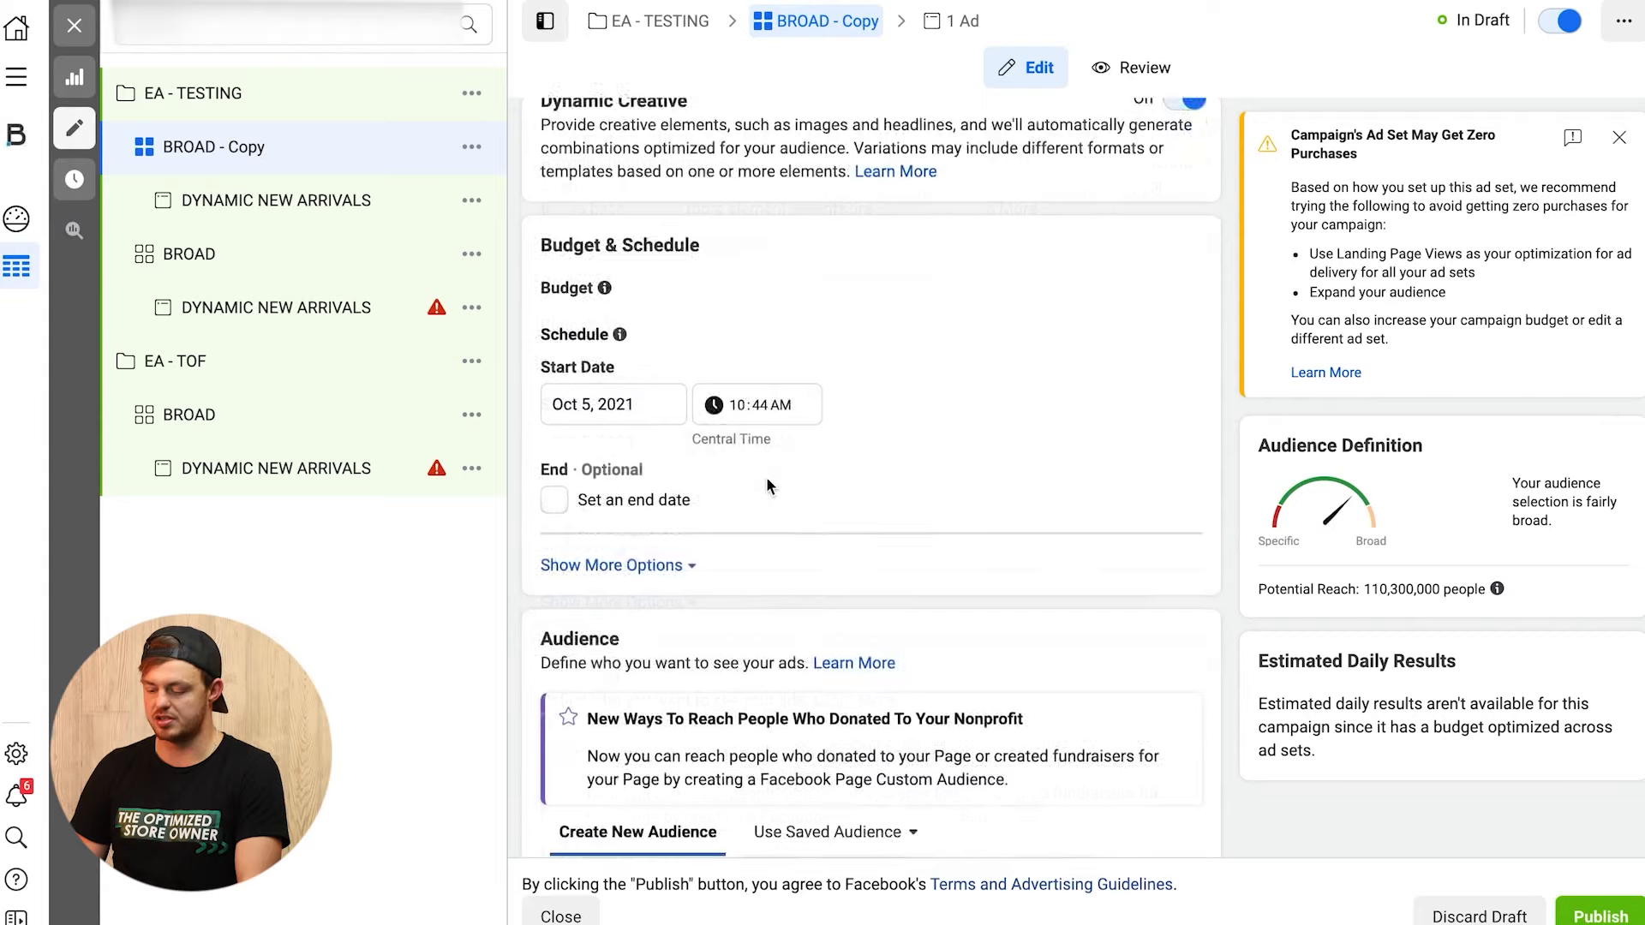
pyautogui.scroll(-5, 767, 484)
pyautogui.scroll(8, 767, 478)
pyautogui.scroll(-5, 767, 478)
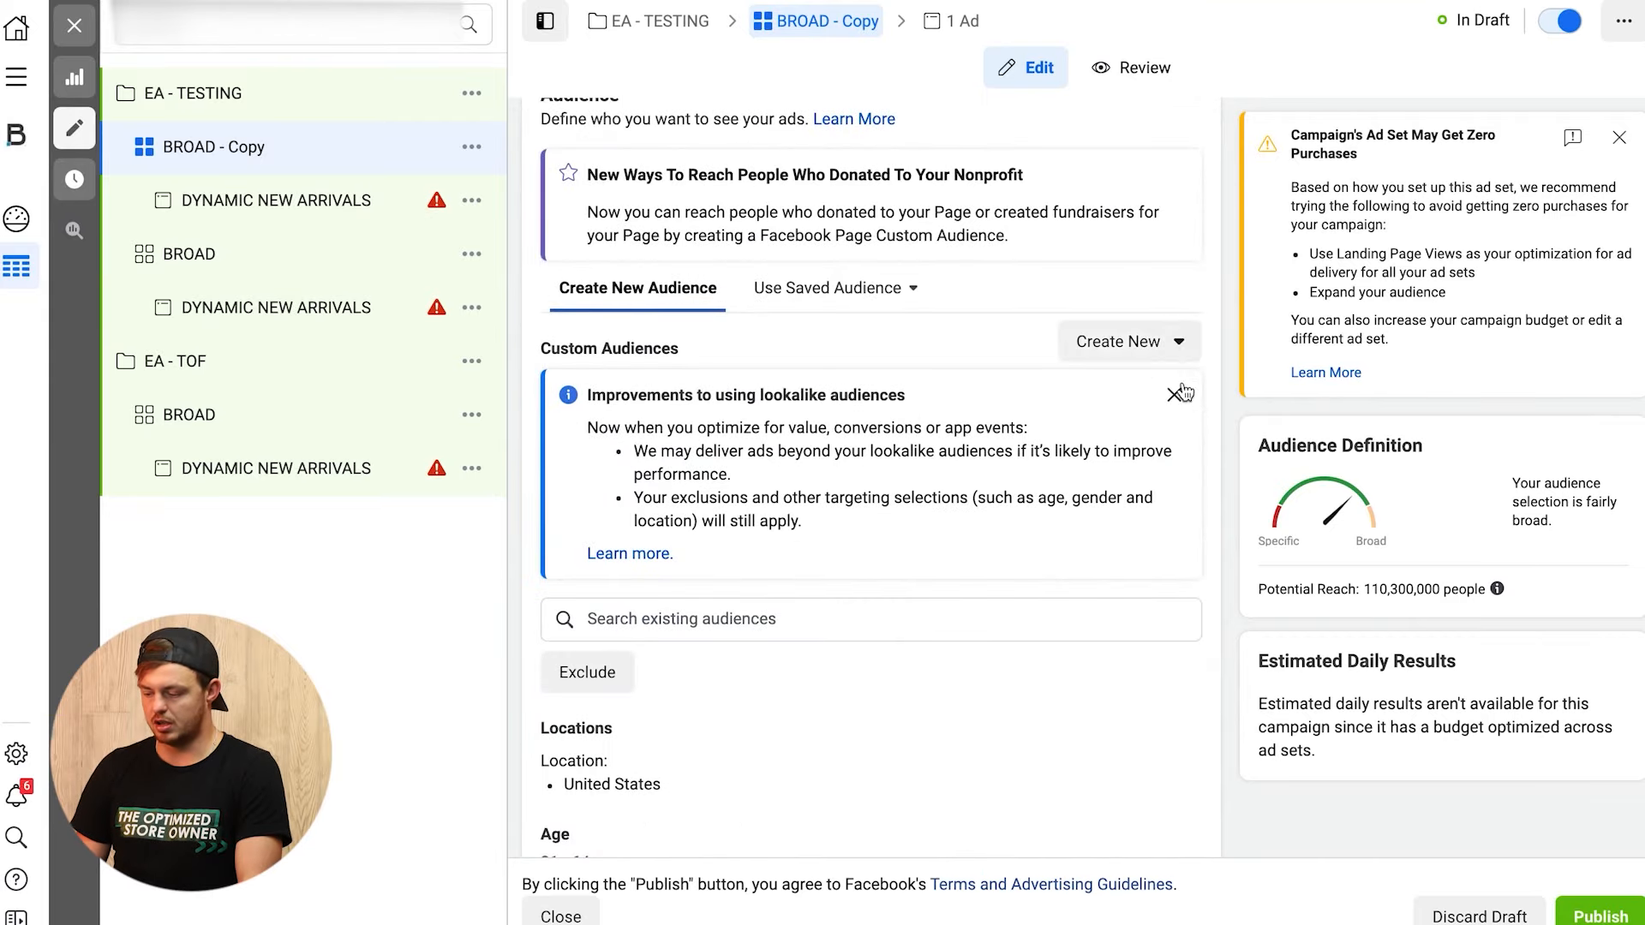
pyautogui.click(1174, 393)
pyautogui.click(1182, 343)
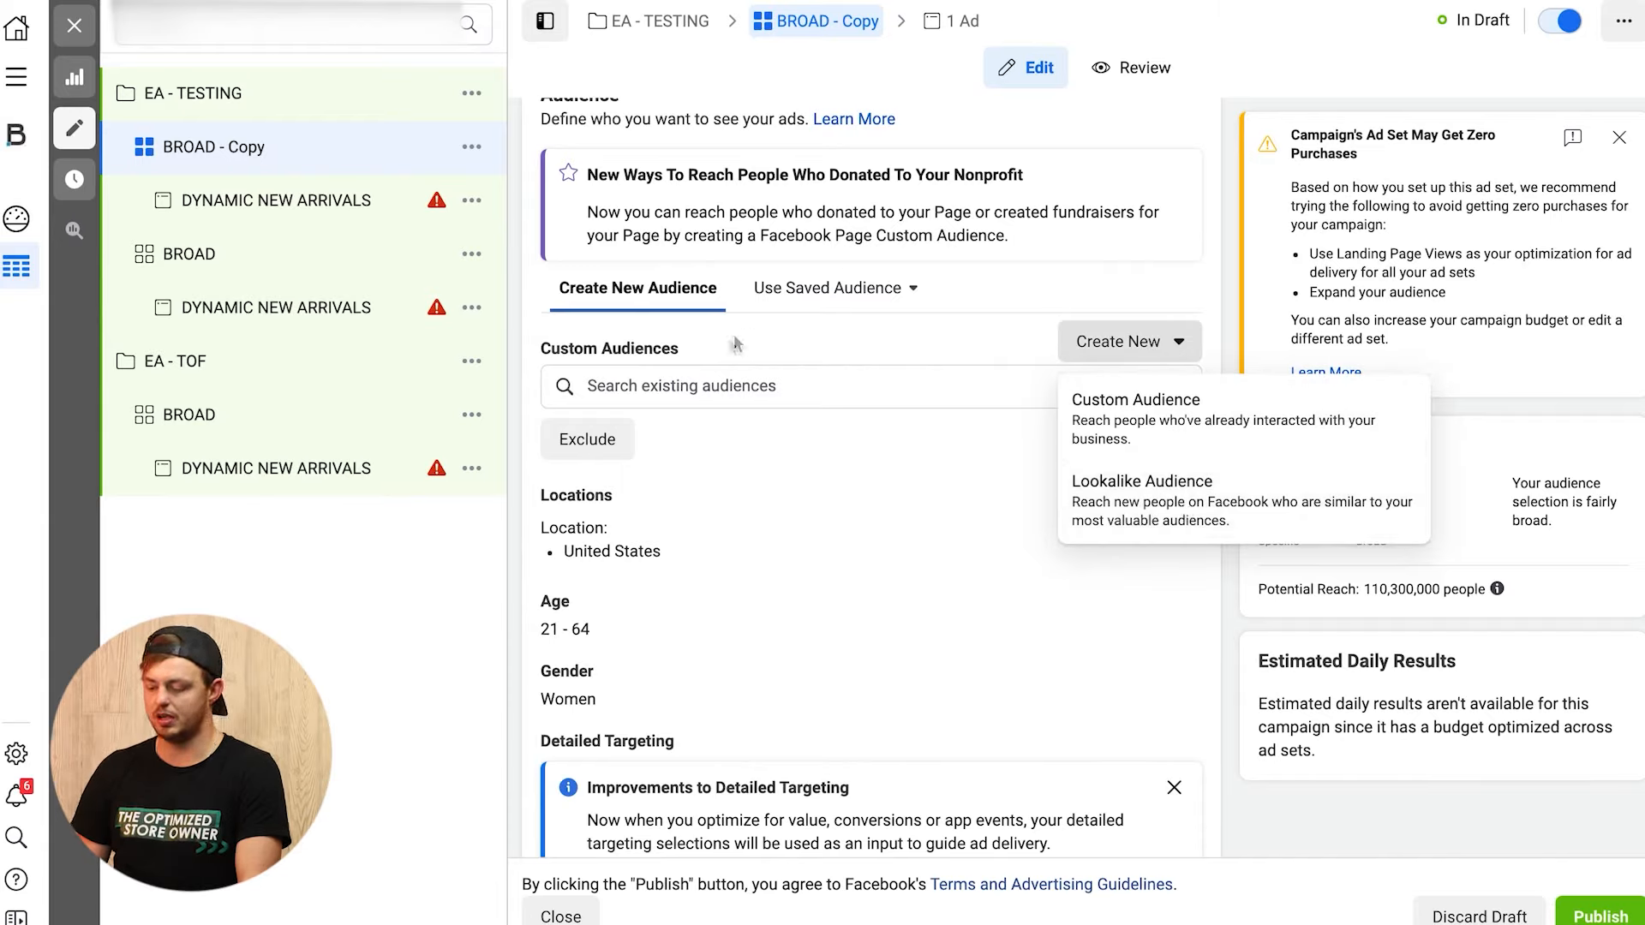
pyautogui.click(665, 388)
pyautogui.write('10')
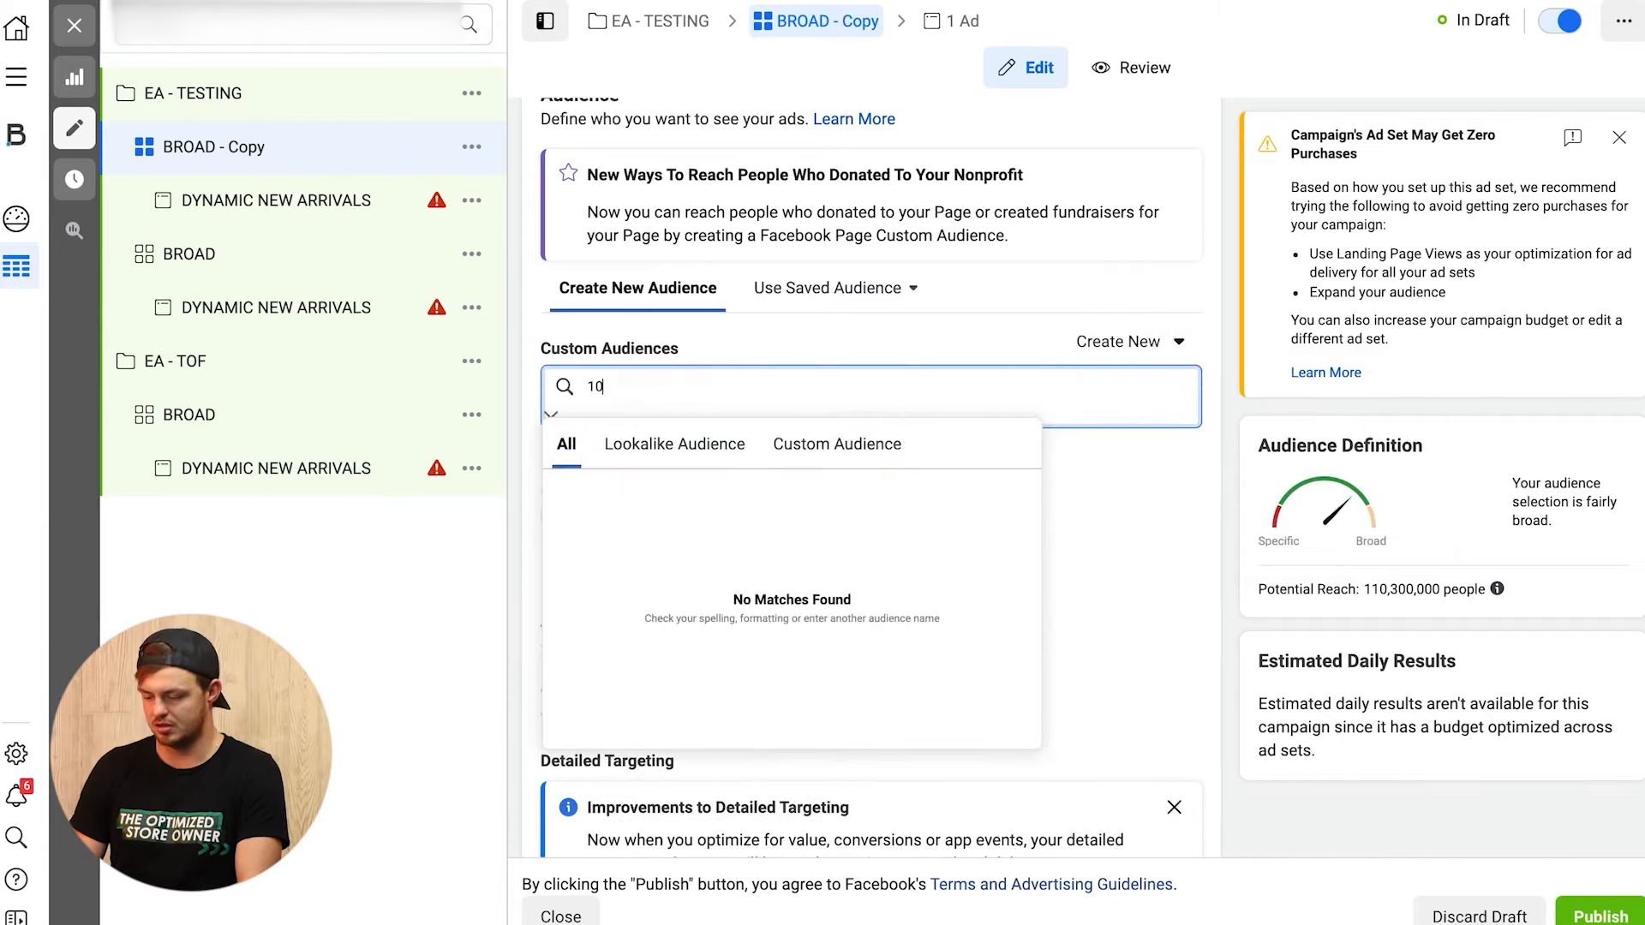
pyautogui.click(807, 485)
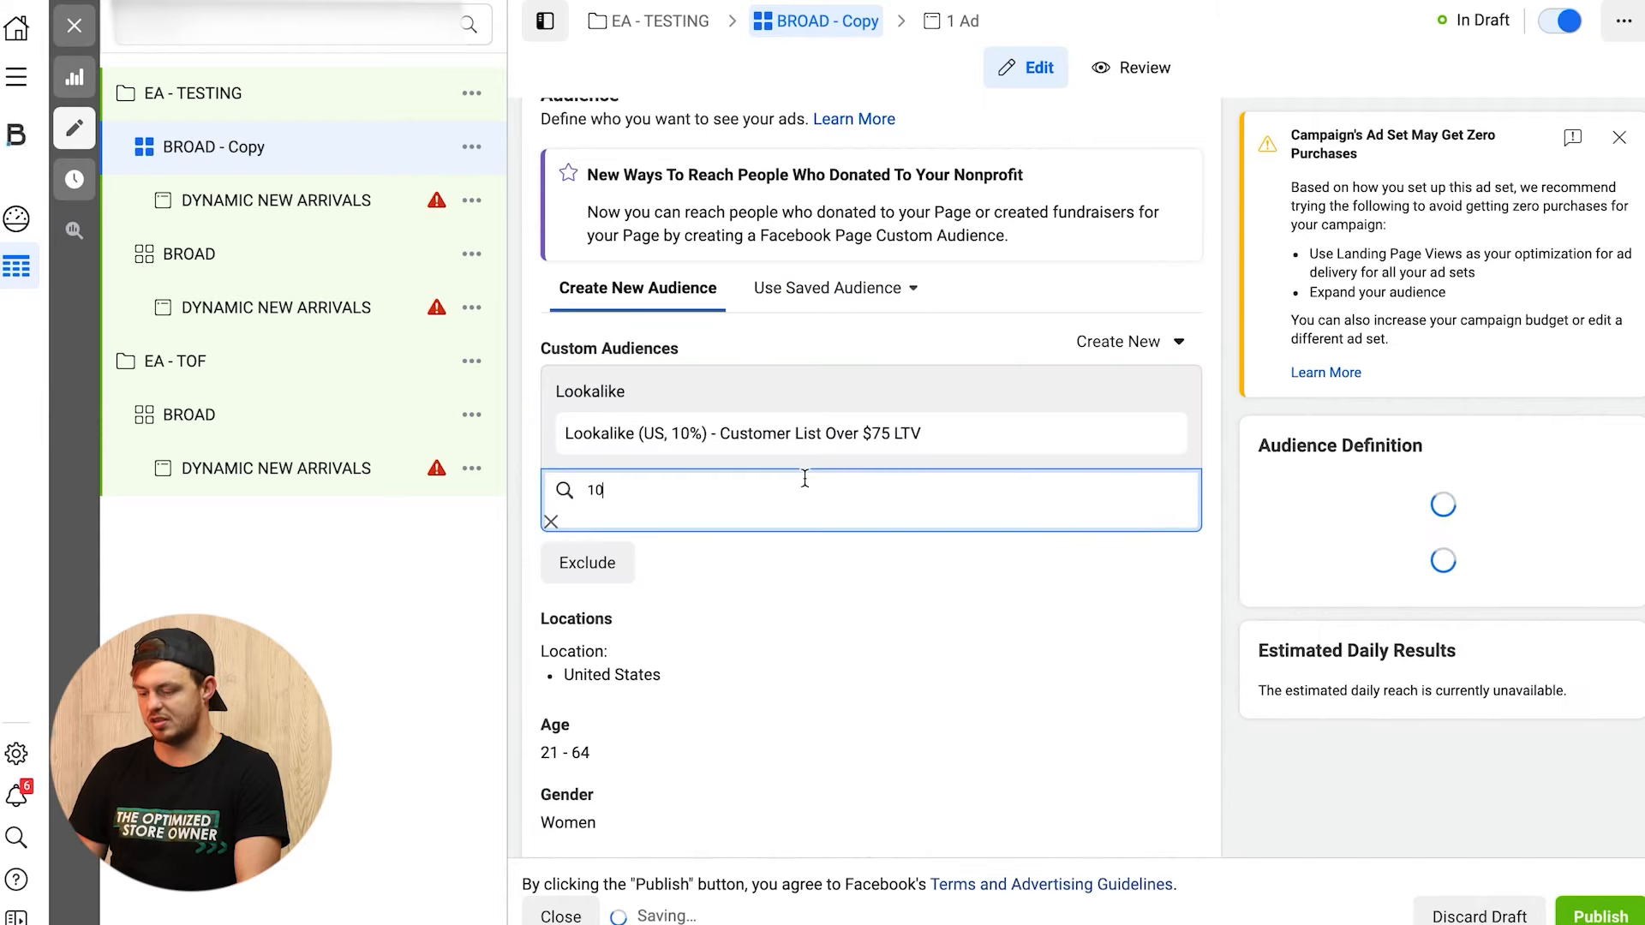